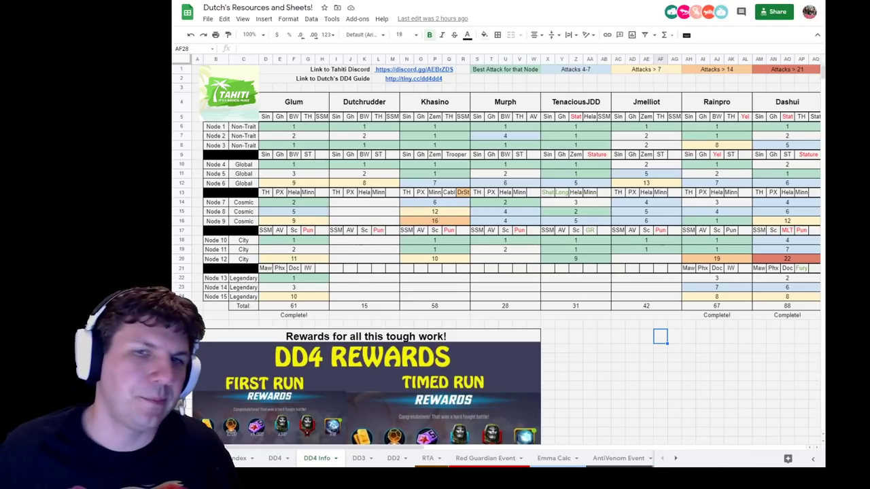
# - Look across the DD4 Info attack table from the first player columns to the further ones and back
pyautogui.click(575, 211)
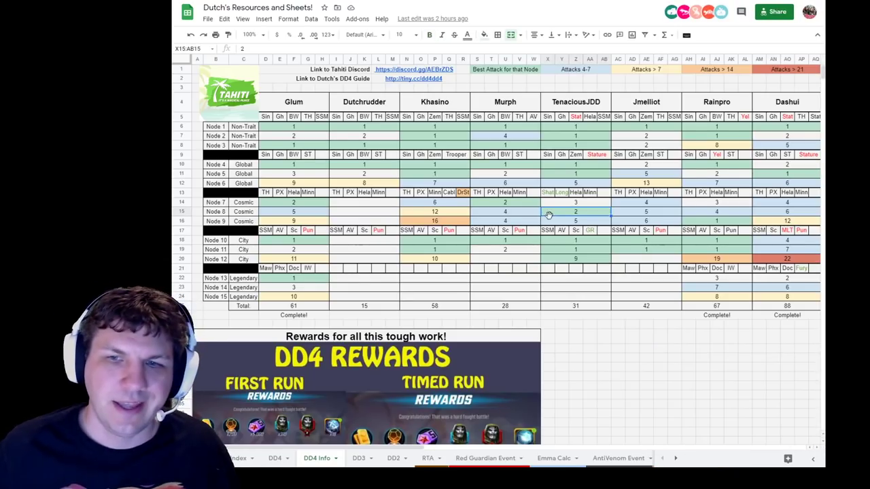
pyautogui.click(369, 213)
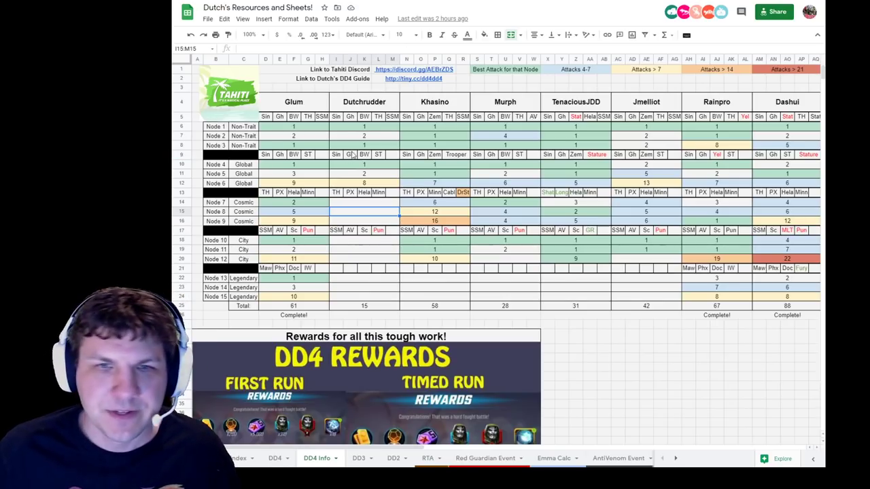
pyautogui.click(365, 128)
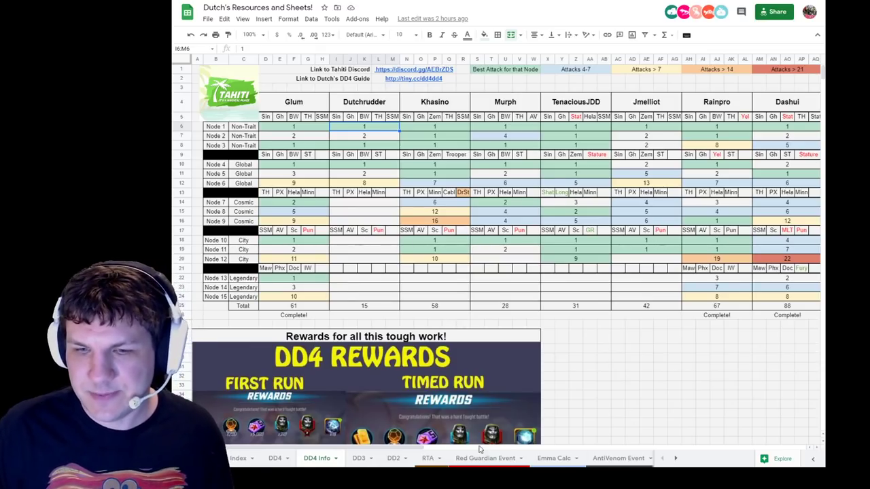
pyautogui.moveTo(367, 451); pyautogui.dragTo(547, 458)
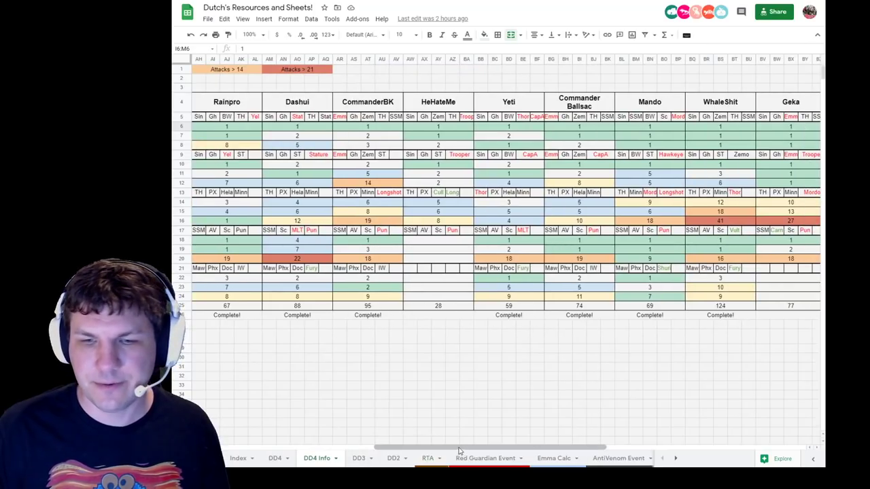
pyautogui.moveTo(466, 456); pyautogui.dragTo(285, 449)
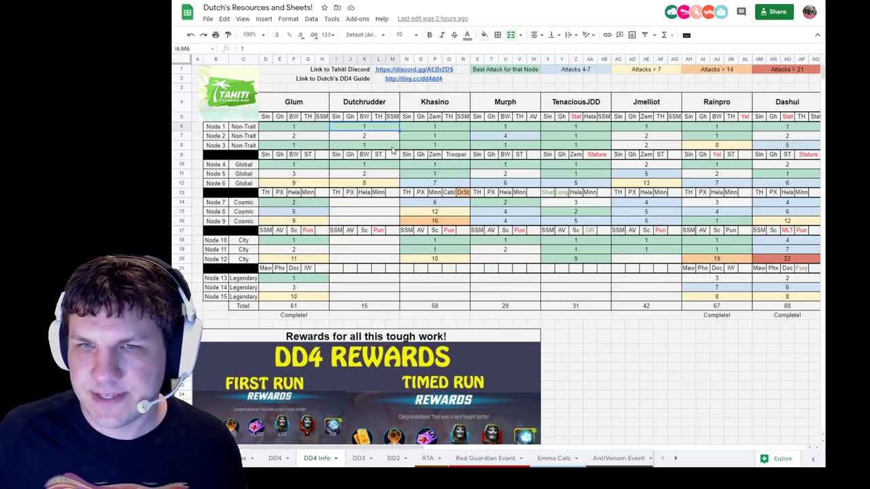
# - Check the Node 1 and Node 2 attack counts in column D, comparing Node 2 with the neighbouring player
pyautogui.click(307, 129)
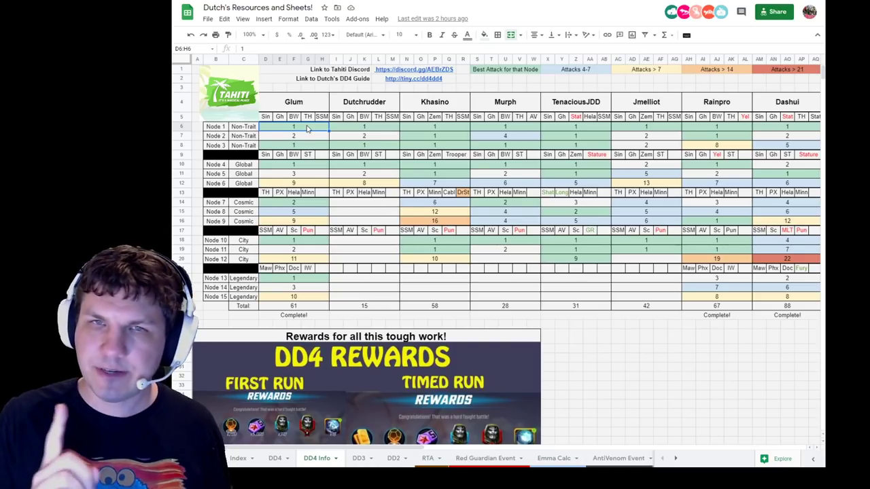
pyautogui.click(219, 128)
pyautogui.click(298, 128)
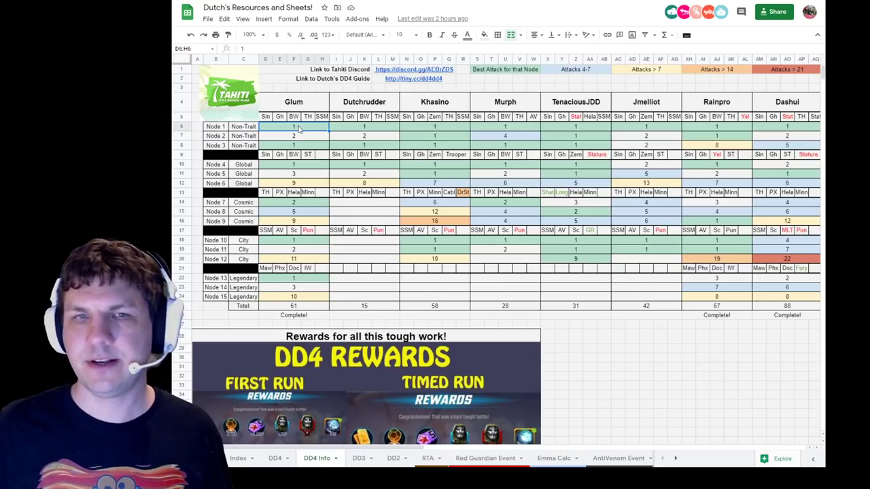
pyautogui.click(297, 136)
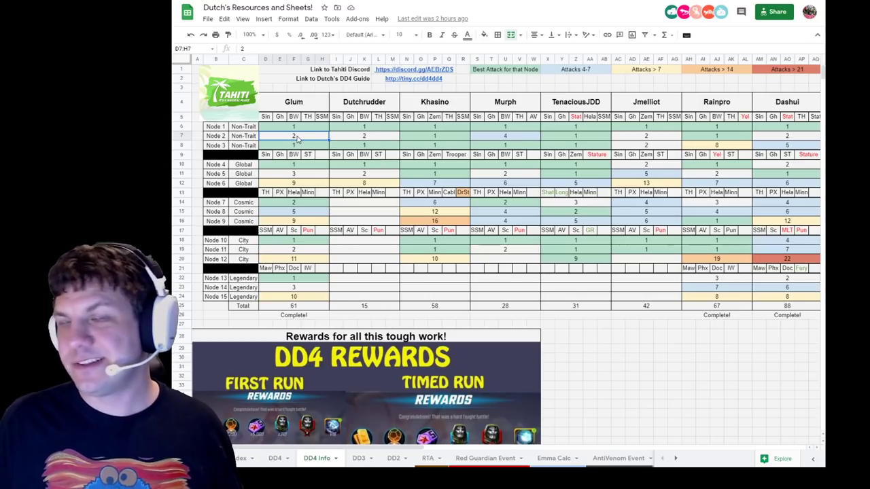
pyautogui.press('Right')
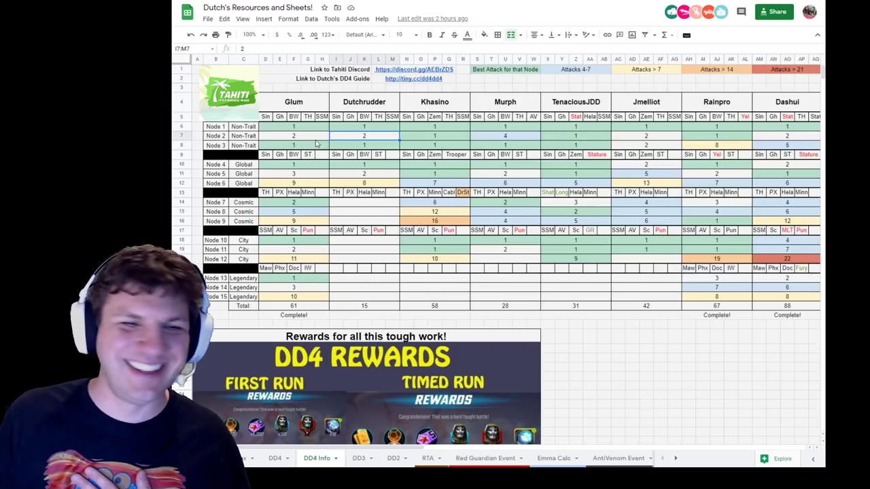
pyautogui.press('Left')
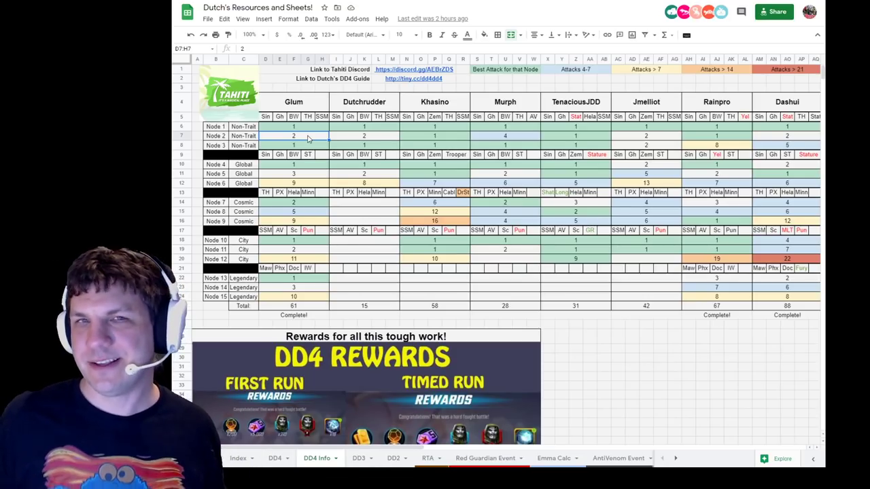
# - Compare the Node 2 attack counts of the third and fourth players with the Attacks > 14 and Attacks > 21 legend colours
pyautogui.click(461, 138)
pyautogui.click(511, 139)
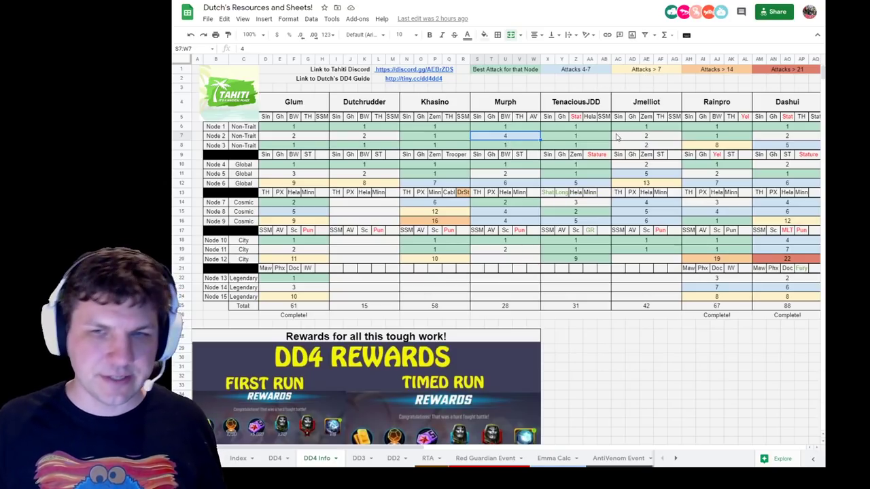
pyautogui.click(743, 72)
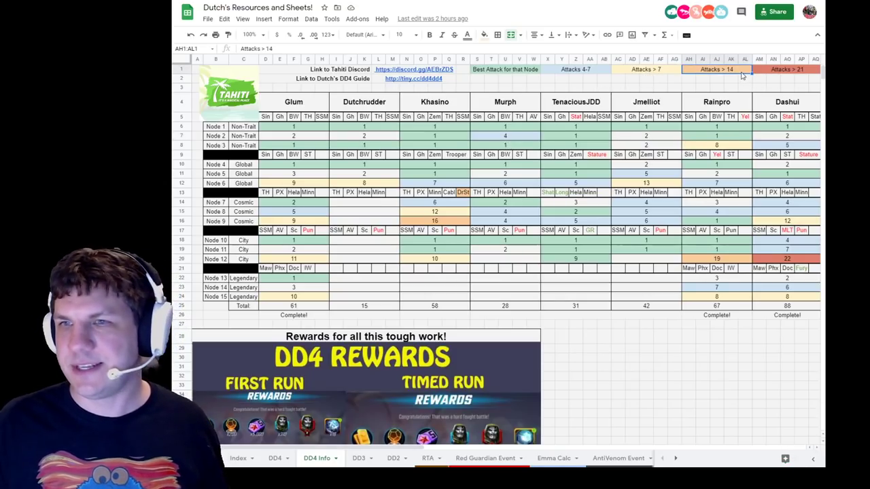
pyautogui.click(772, 72)
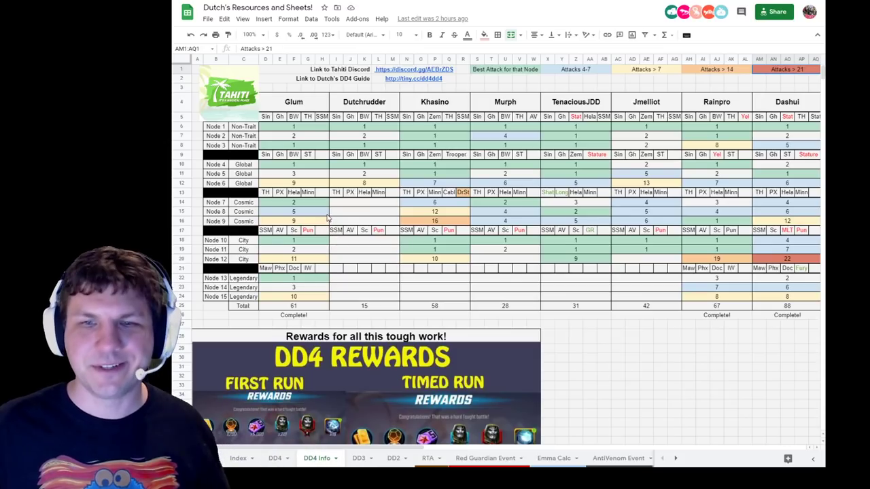
# - Review the first player's Non-Trait results for Nodes 2 and 3 and the team listed in row 5
pyautogui.click(295, 174)
pyautogui.click(312, 132)
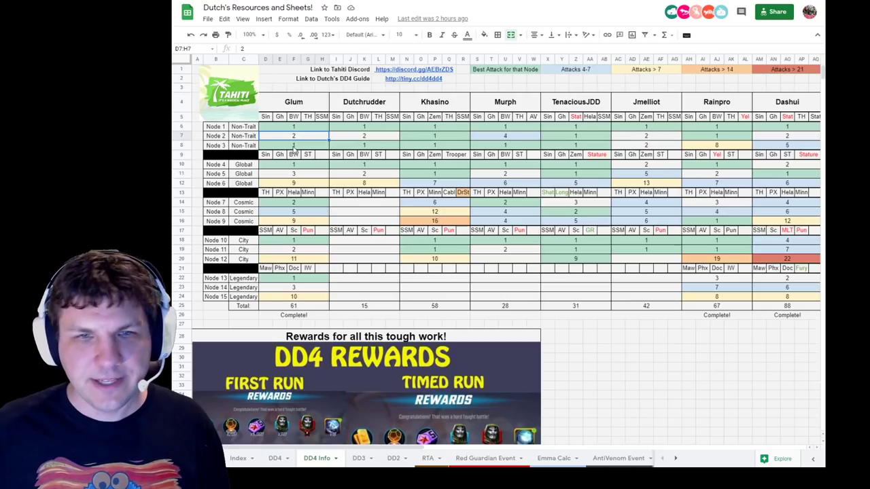
pyautogui.click(294, 147)
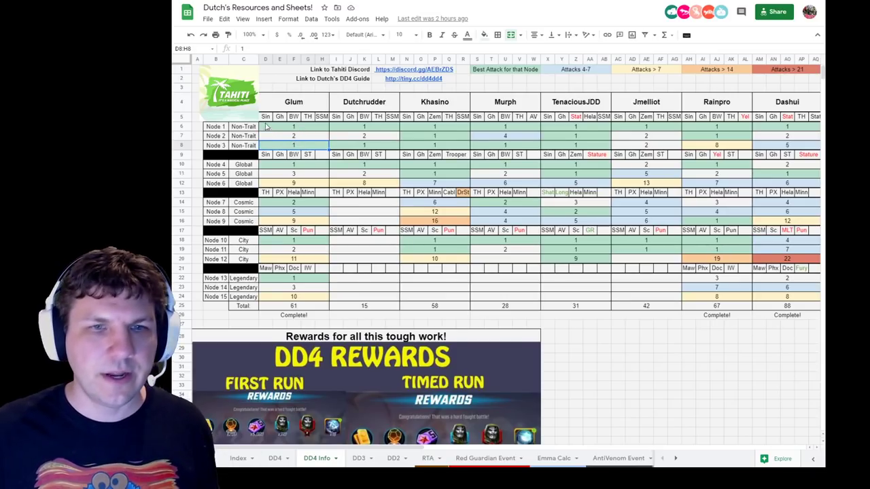
pyautogui.click(279, 117)
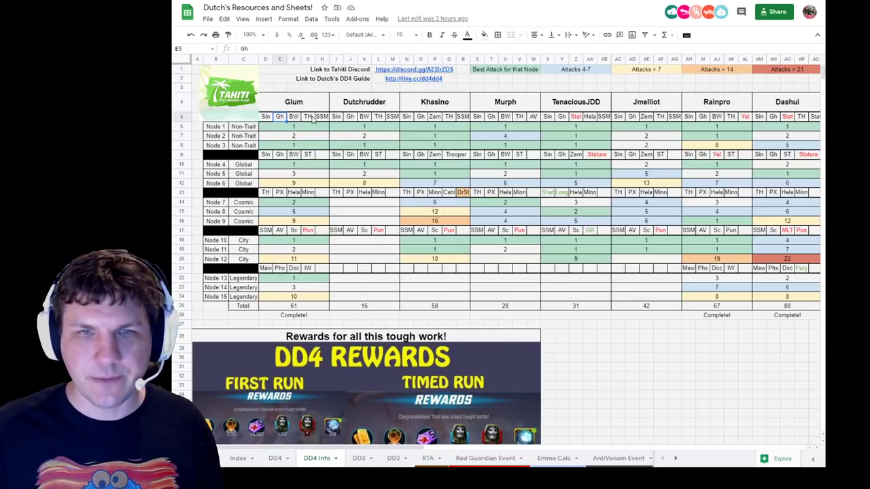
pyautogui.click(321, 117)
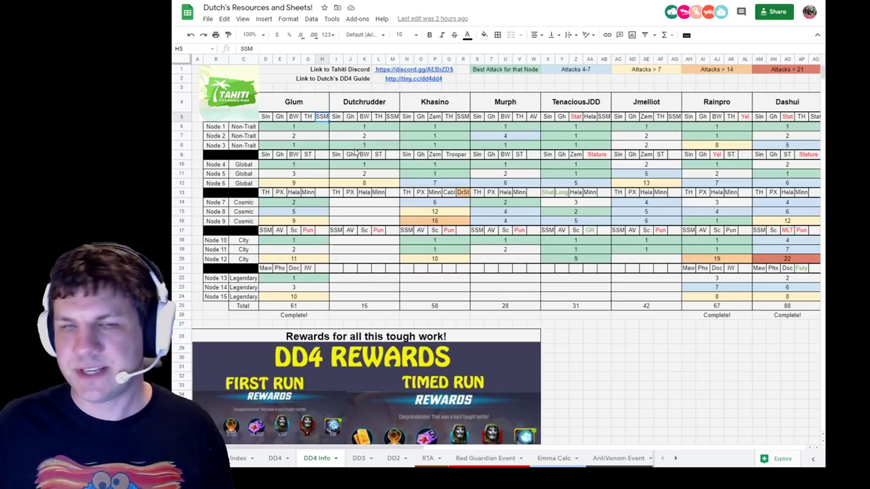
# - Review the first player's Global team in row 9 and the attack counts for Nodes 4 to 6
pyautogui.click(269, 156)
pyautogui.click(280, 157)
pyautogui.click(296, 156)
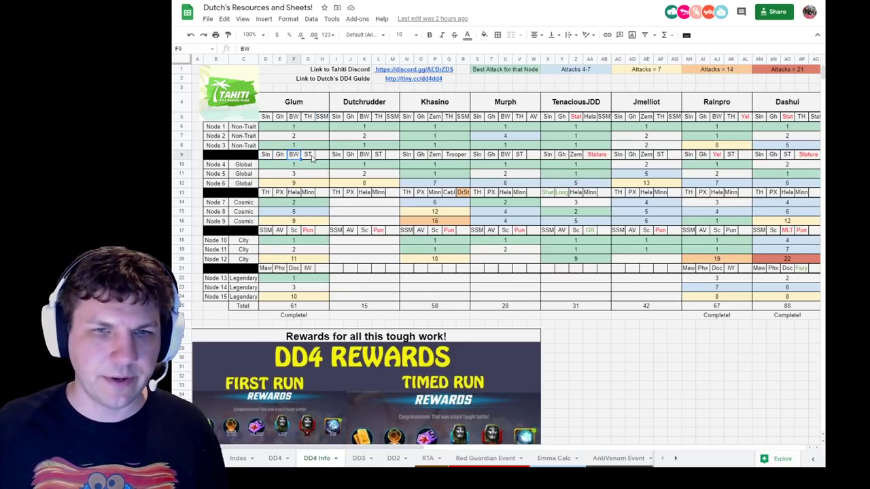
pyautogui.click(310, 156)
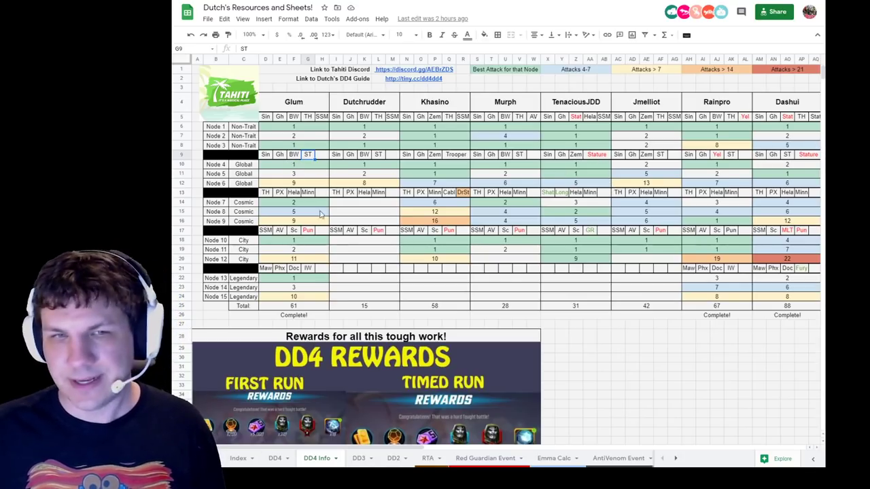
pyautogui.click(288, 169)
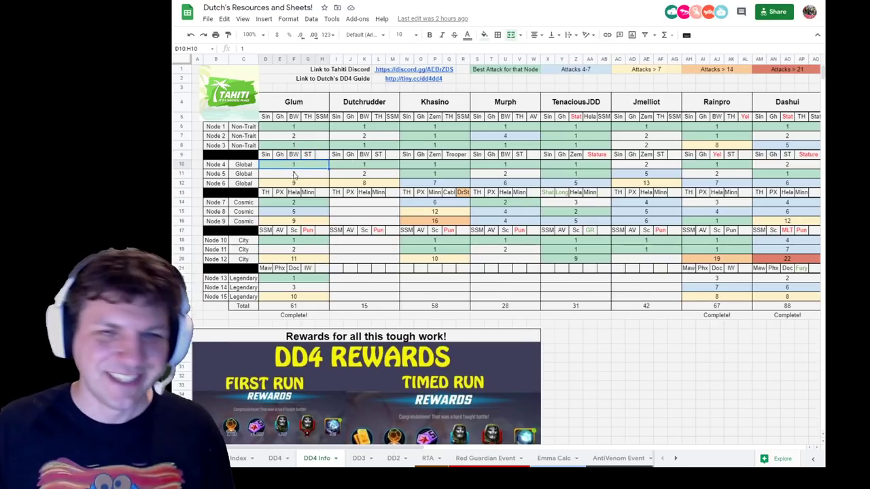
pyautogui.click(294, 177)
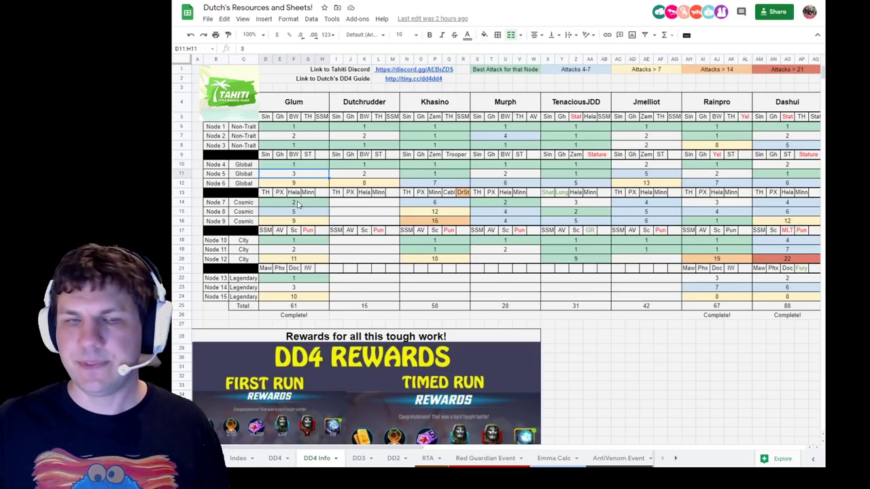
pyautogui.click(266, 184)
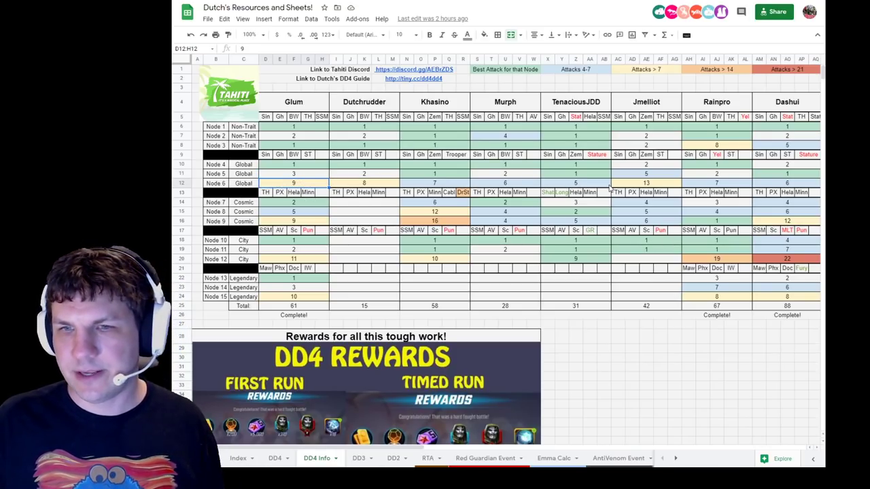
# - Compare the Node 6 attack counts in columns AC and BV
pyautogui.click(651, 184)
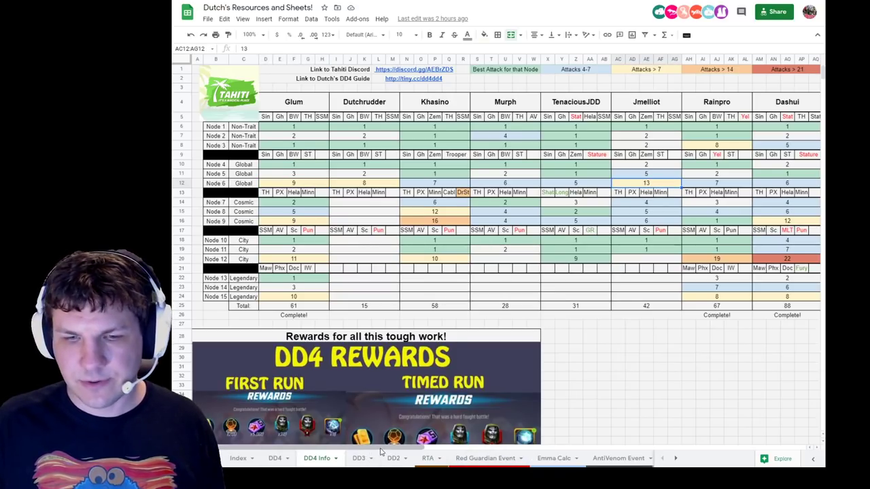
pyautogui.moveTo(388, 447); pyautogui.dragTo(674, 414)
pyautogui.click(495, 184)
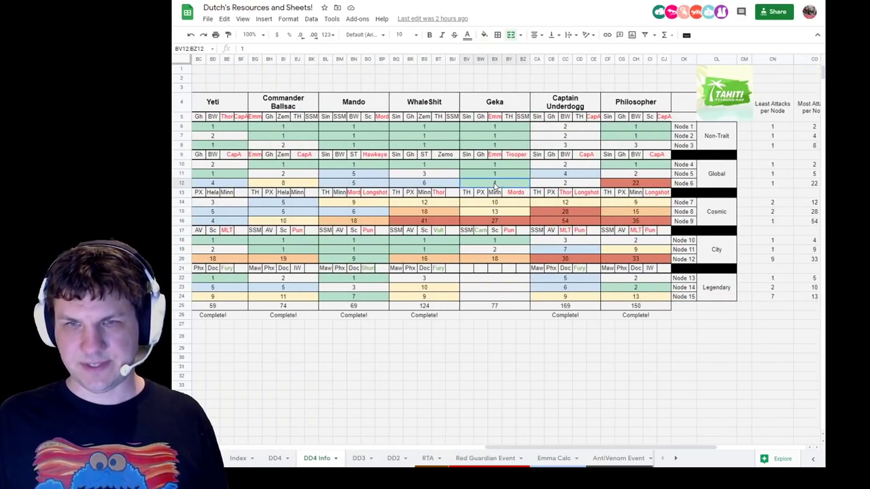
# - Examine the column BV player's Global team in row 9, the Node 5 attack count and the Legendary section
pyautogui.click(467, 156)
pyautogui.click(482, 157)
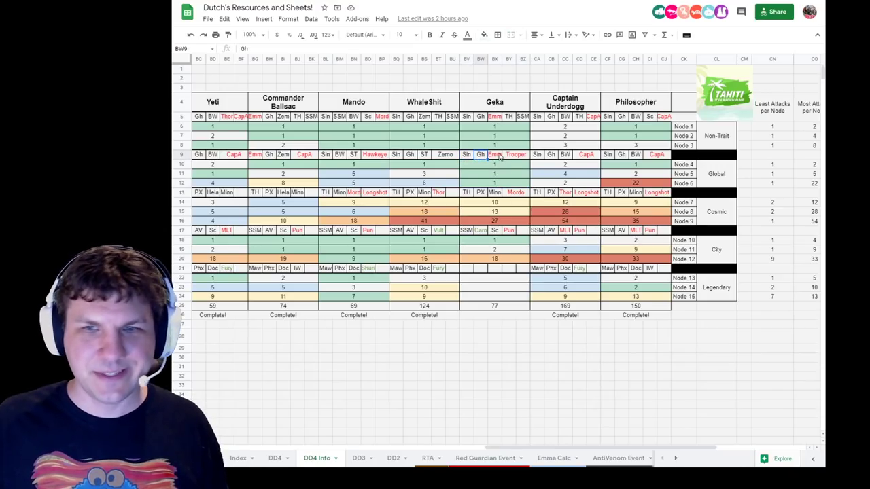
pyautogui.click(500, 156)
pyautogui.click(523, 158)
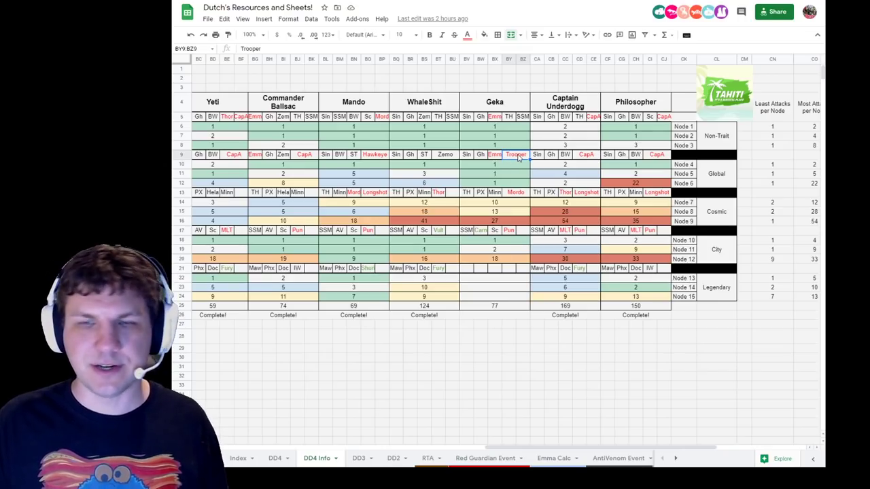
pyautogui.click(499, 173)
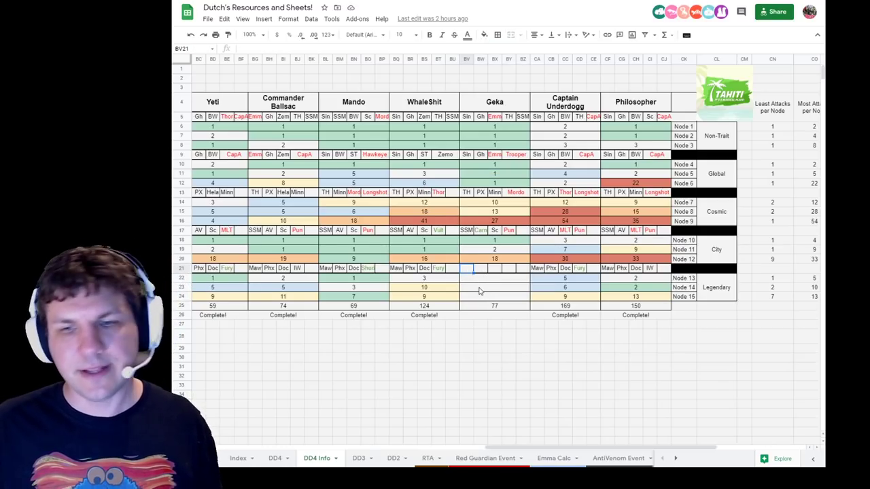
pyautogui.click(478, 291)
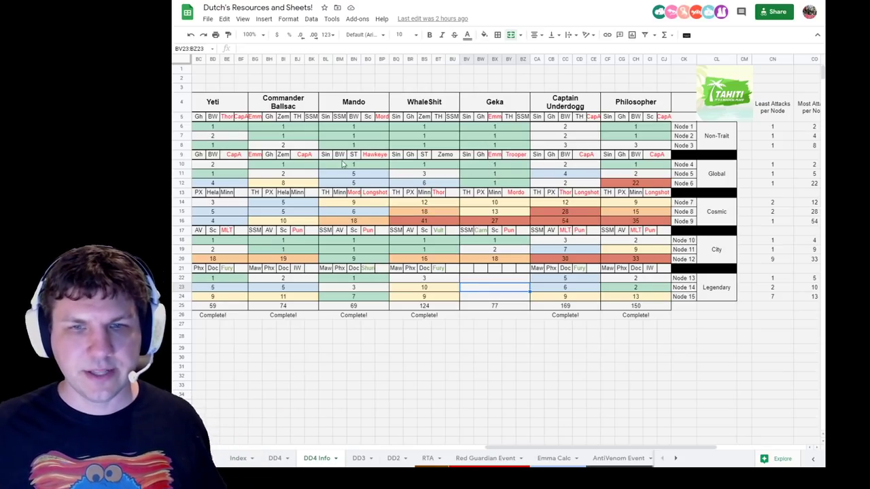
# - Check the Hawkeye entry in row 9 and the Node 6 attack counts in columns CF and BQ
pyautogui.click(375, 160)
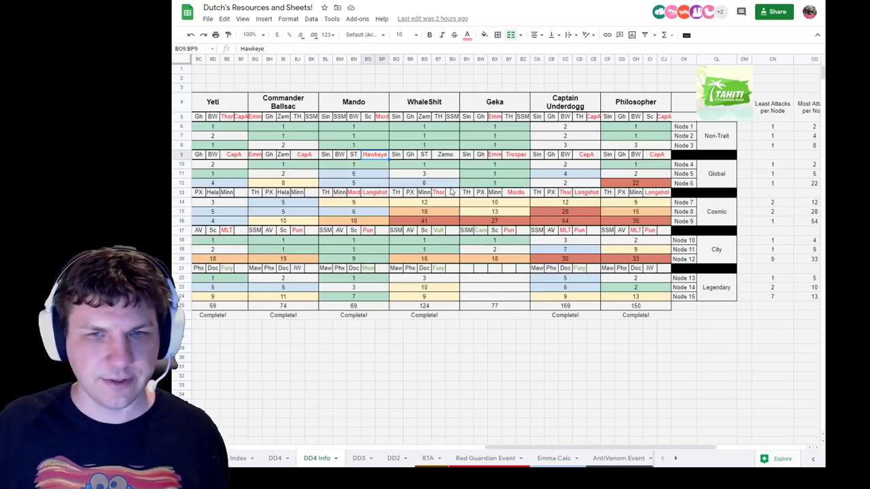
pyautogui.click(638, 185)
pyautogui.click(457, 183)
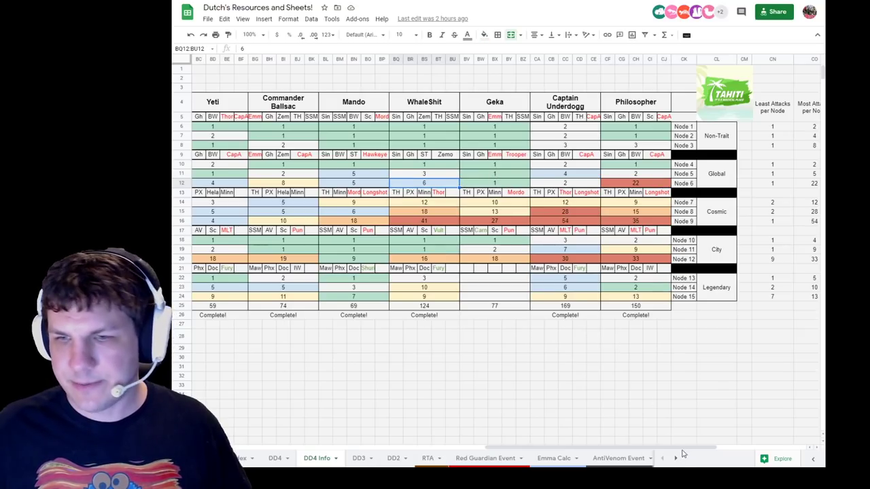
# - Compare the Global teams using Emm in row 9, checking Node 6 in column AR and Node 4 in column BV
pyautogui.moveTo(677, 450); pyautogui.dragTo(550, 441)
pyautogui.click(354, 155)
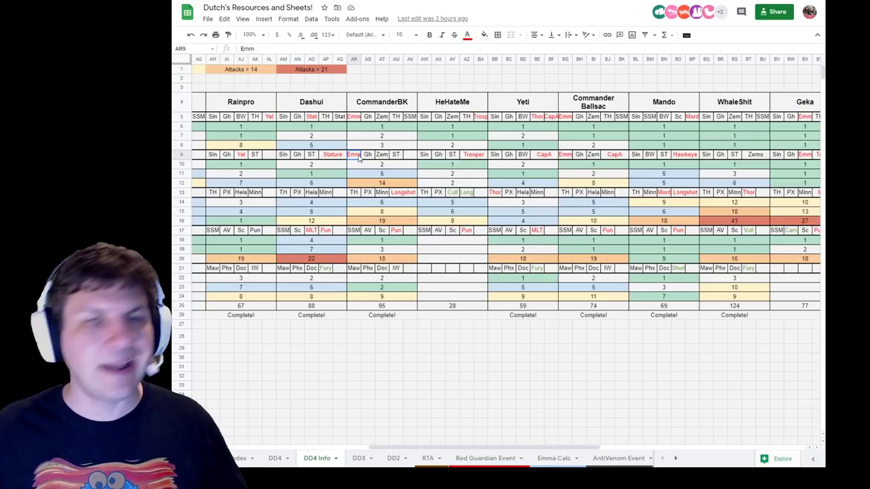
pyautogui.click(565, 156)
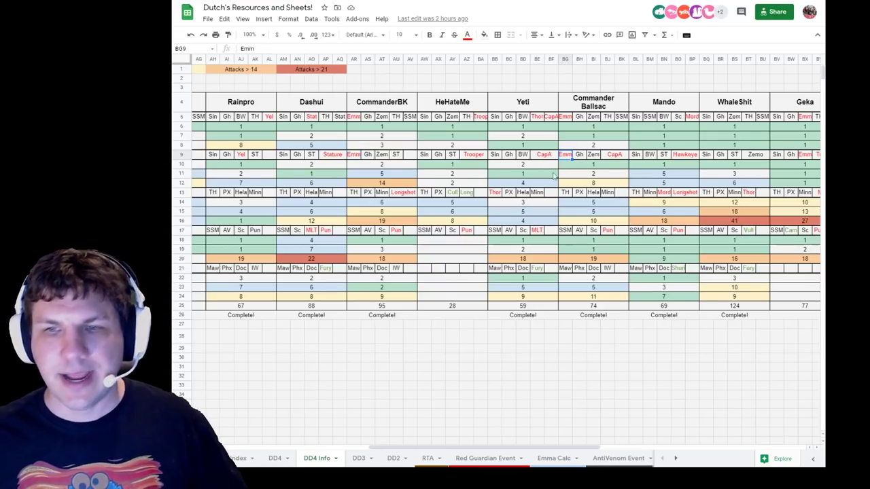
pyautogui.click(360, 158)
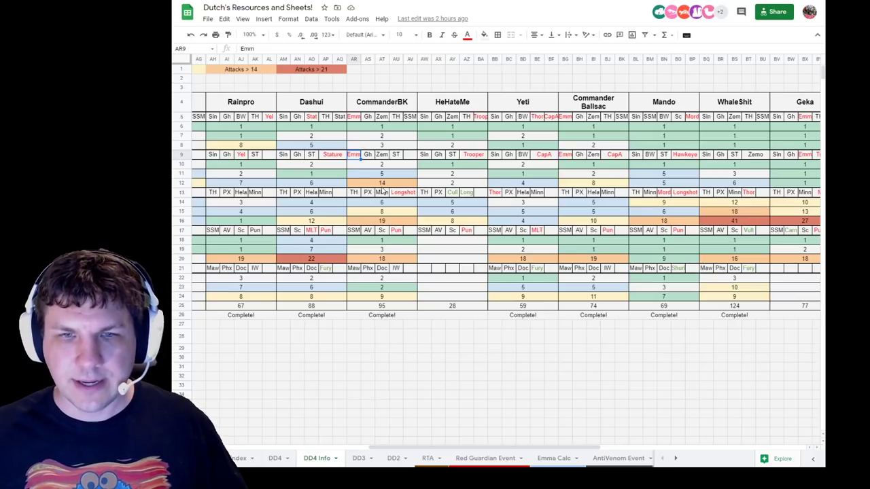
pyautogui.click(382, 186)
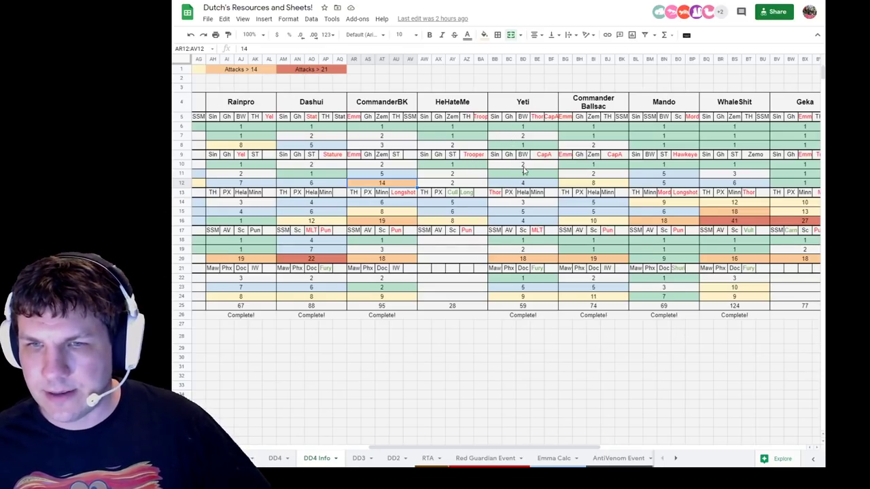
pyautogui.click(804, 166)
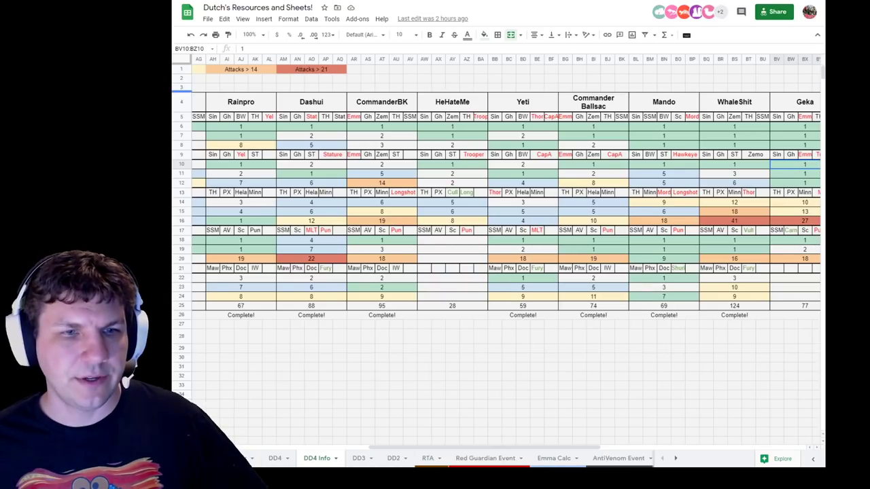
# - Compare the Global attack counts for Node 5 in columns AR and AH and Node 6 in column D
pyautogui.click(381, 176)
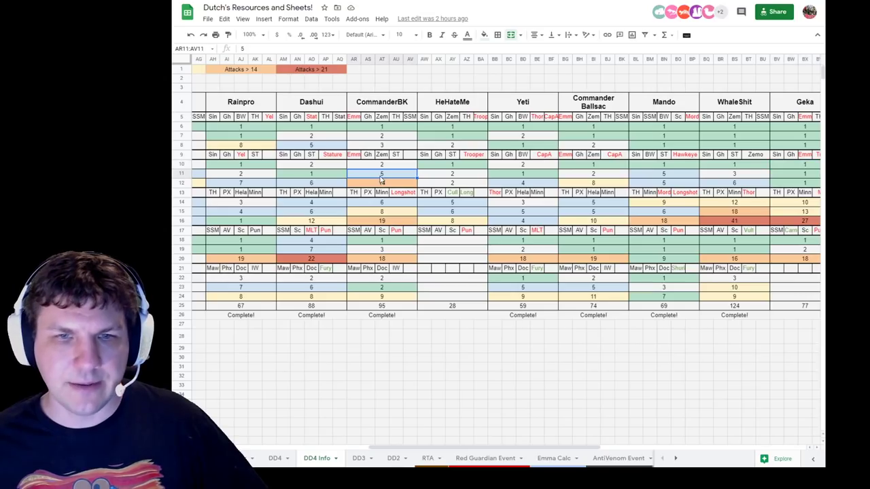
pyautogui.press('Home')
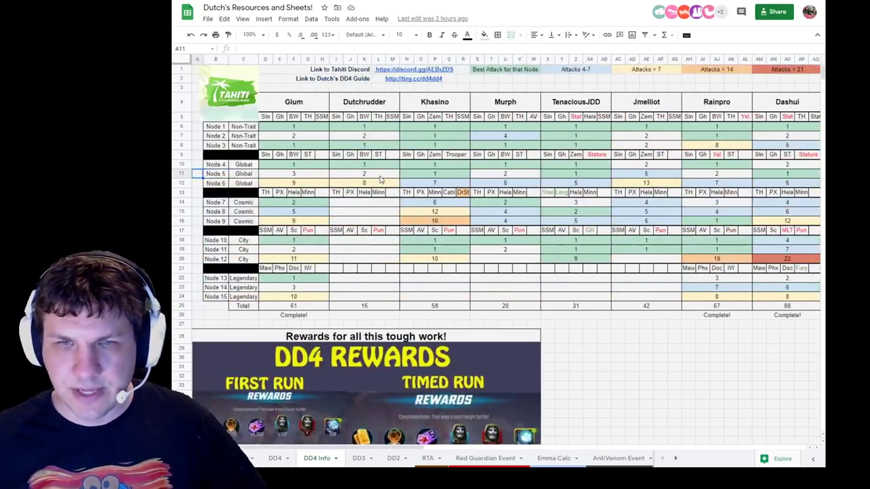
pyautogui.click(259, 180)
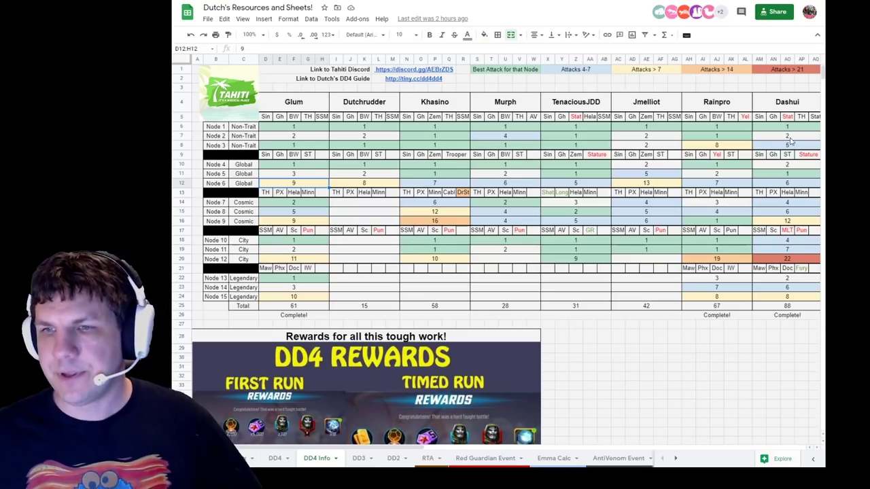
pyautogui.click(718, 173)
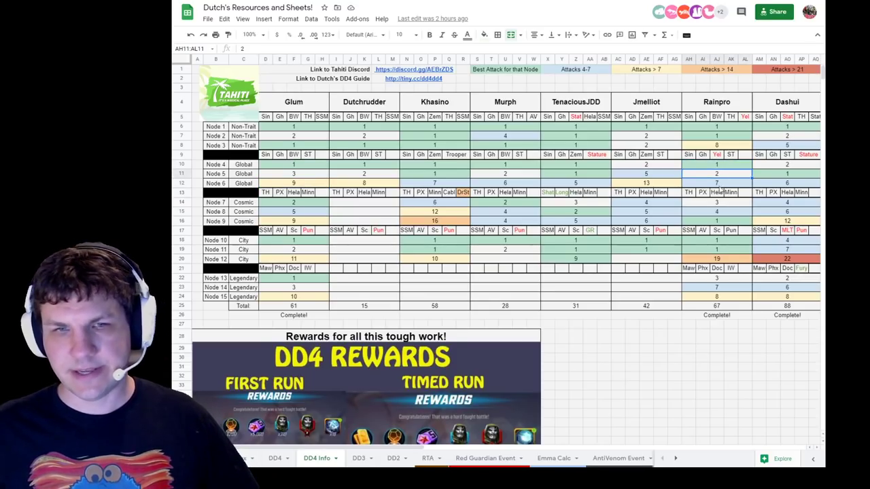
# - Compare the Node 4 attack counts in columns I, D and N and the Node 6 counts in columns I and N
pyautogui.click(365, 166)
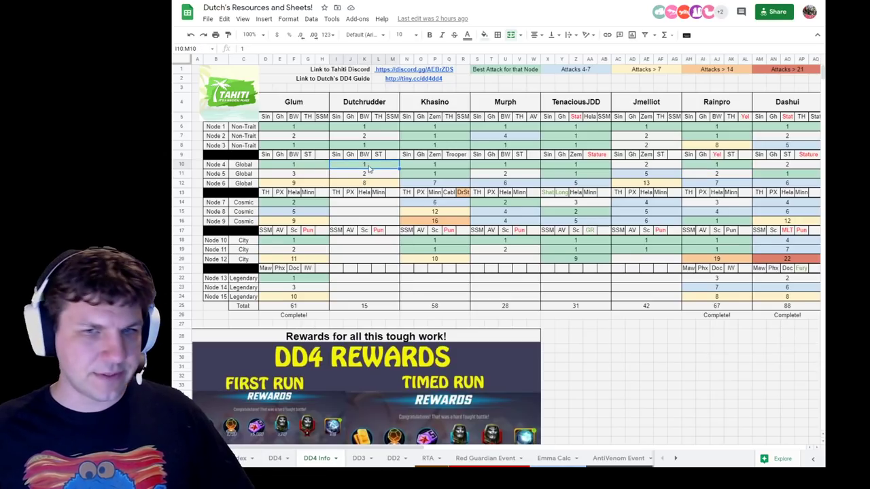
pyautogui.click(367, 183)
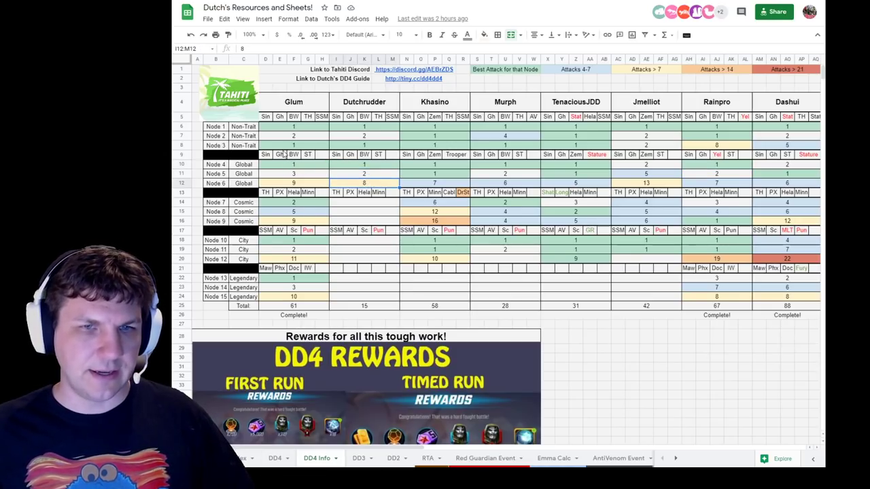
pyautogui.click(295, 173)
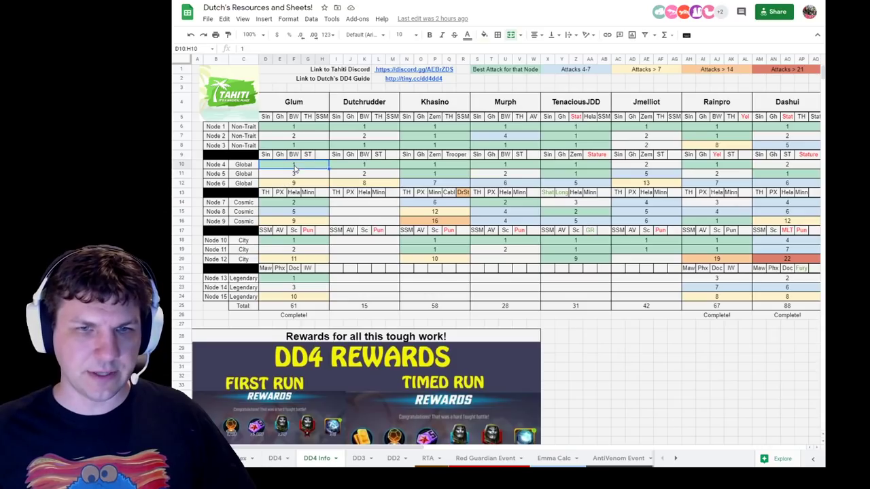
pyautogui.click(440, 165)
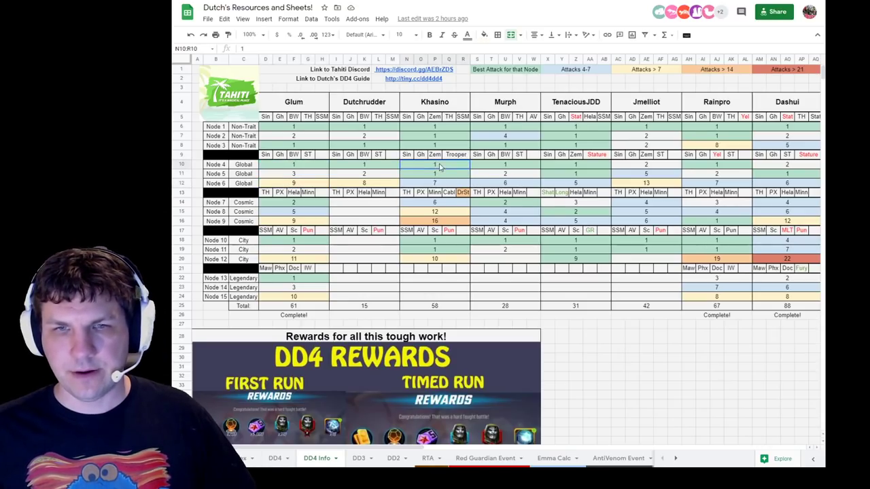
pyautogui.click(443, 184)
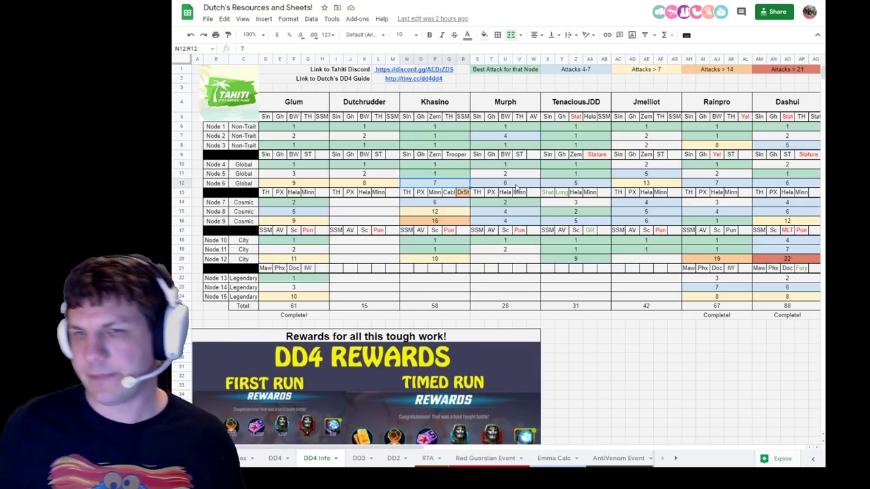
# - Check the Stature entry in cell AA9 and the Node 4 attack count in column X
pyautogui.click(596, 155)
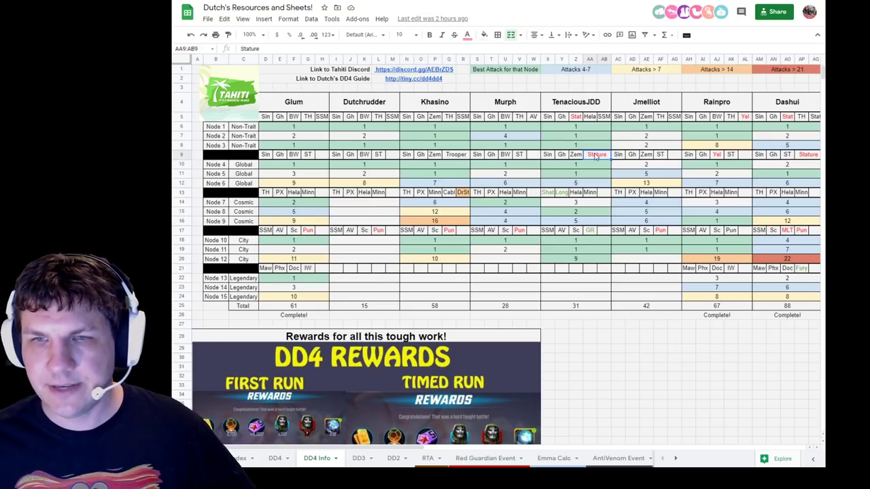
pyautogui.click(571, 168)
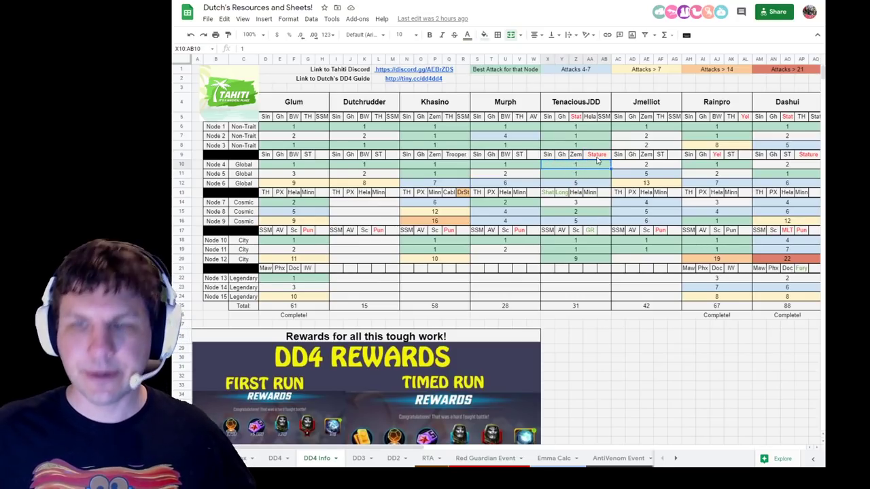
pyautogui.click(596, 156)
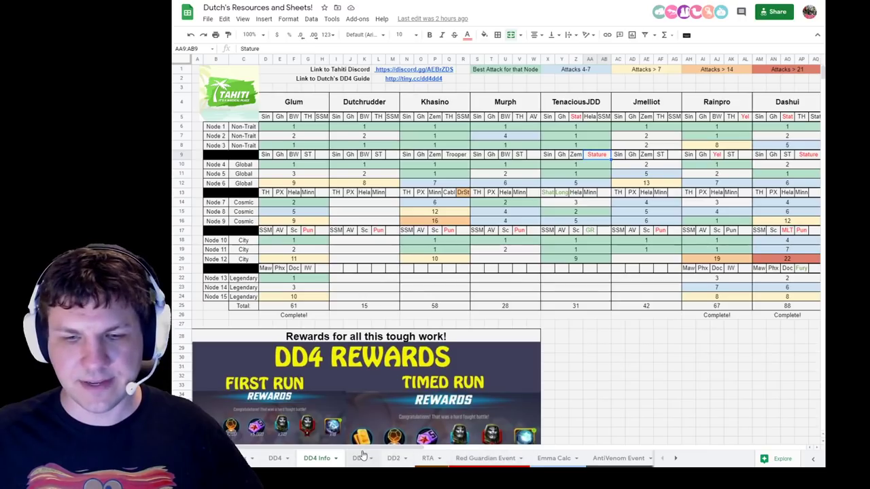
# - Check the column CF player's attack counts for Global Nodes 6 and 5 and Cosmic Node 8
pyautogui.moveTo(367, 449); pyautogui.dragTo(519, 457)
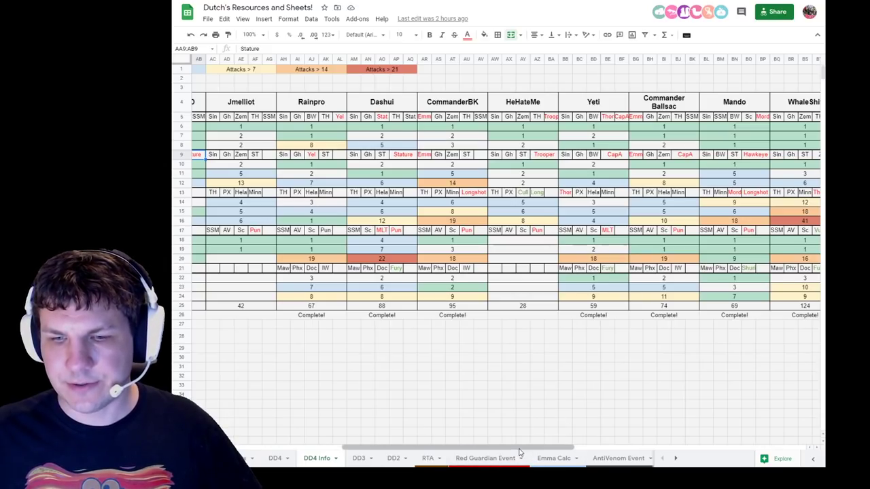
pyautogui.moveTo(520, 452); pyautogui.dragTo(662, 444)
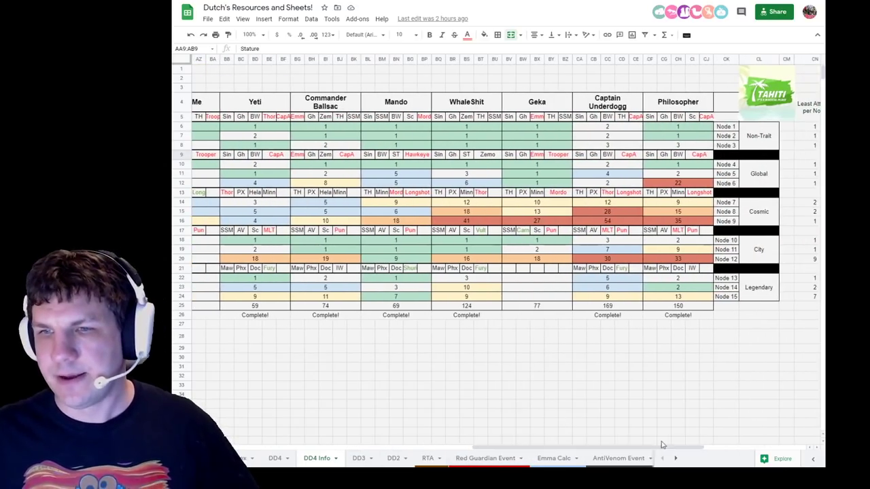
pyautogui.click(688, 185)
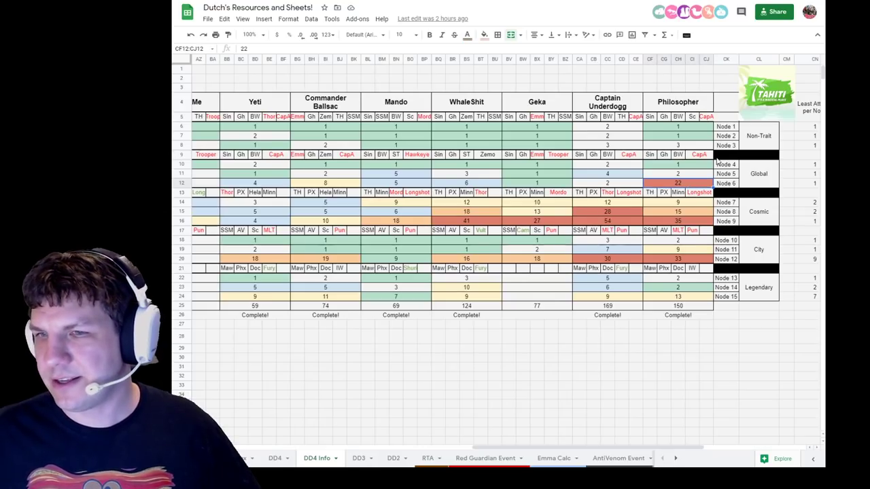
pyautogui.click(668, 175)
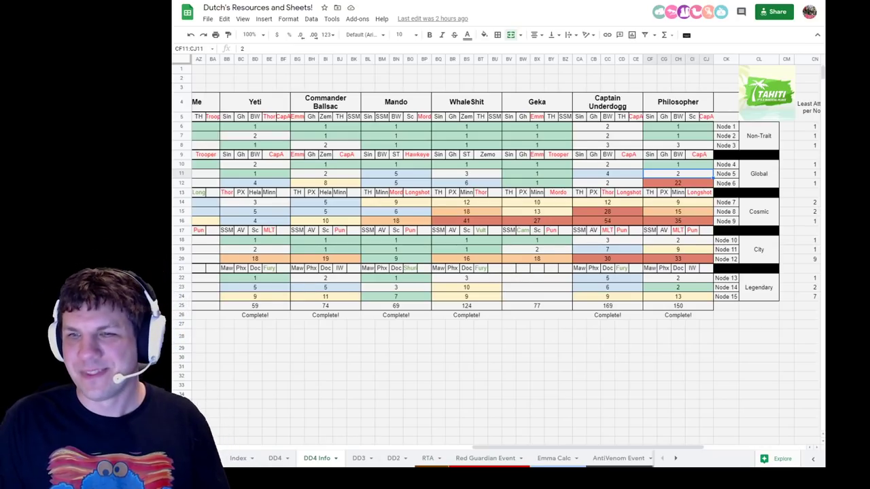
pyautogui.click(673, 211)
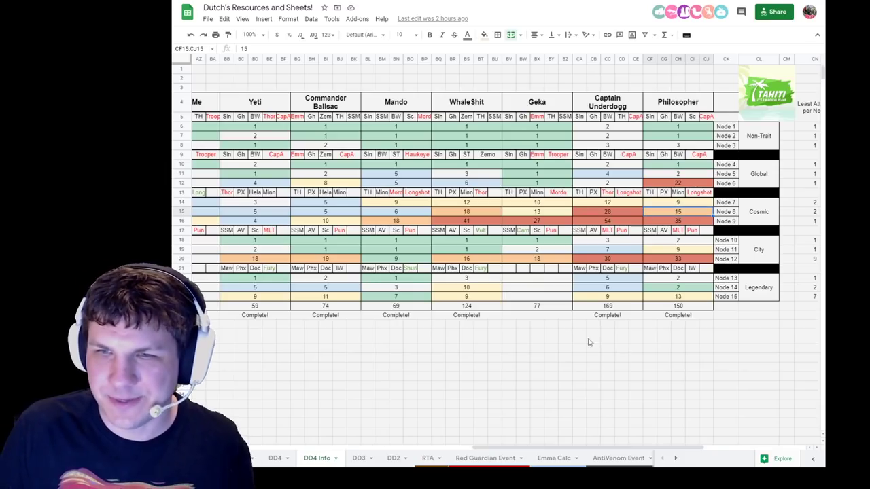
# - Examine the Cosmic team in row 13 and the Node 7 attack count for the column D player
pyautogui.moveTo(565, 450); pyautogui.dragTo(353, 459)
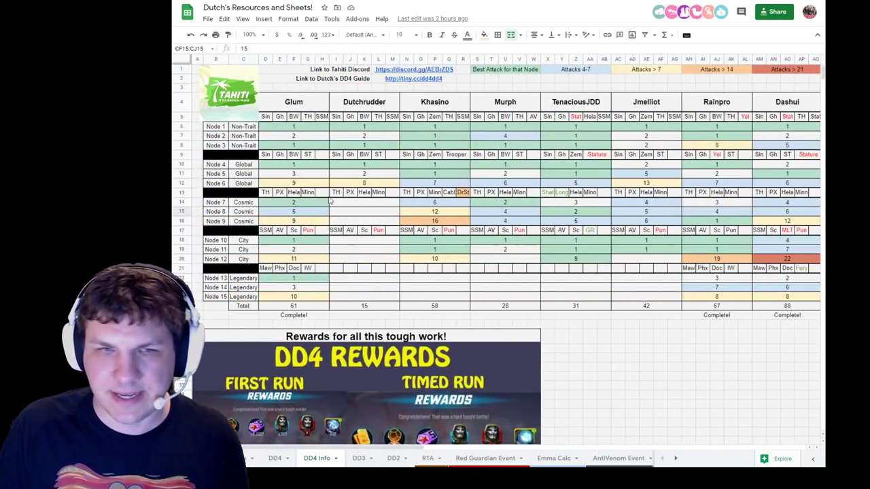
pyautogui.click(309, 206)
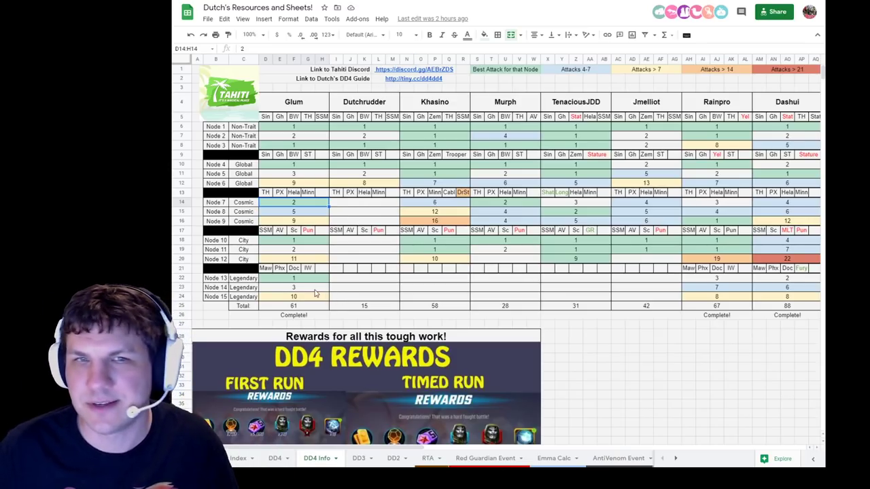
pyautogui.click(351, 82)
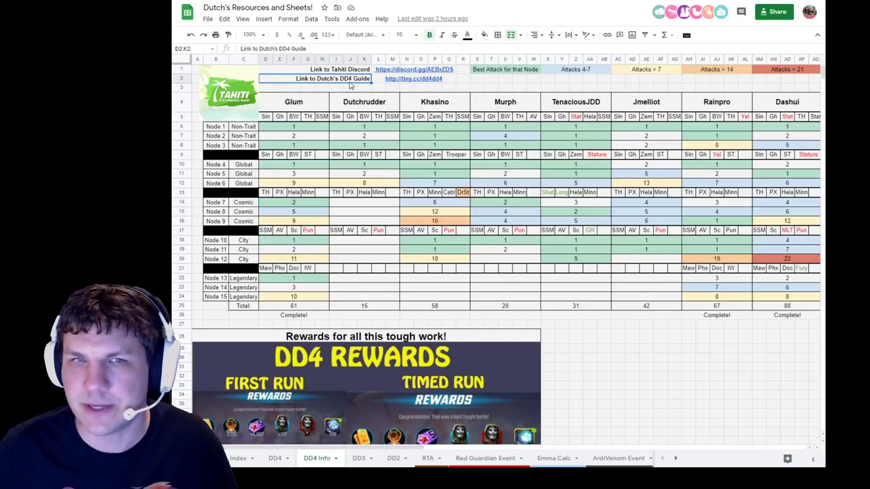
pyautogui.click(347, 213)
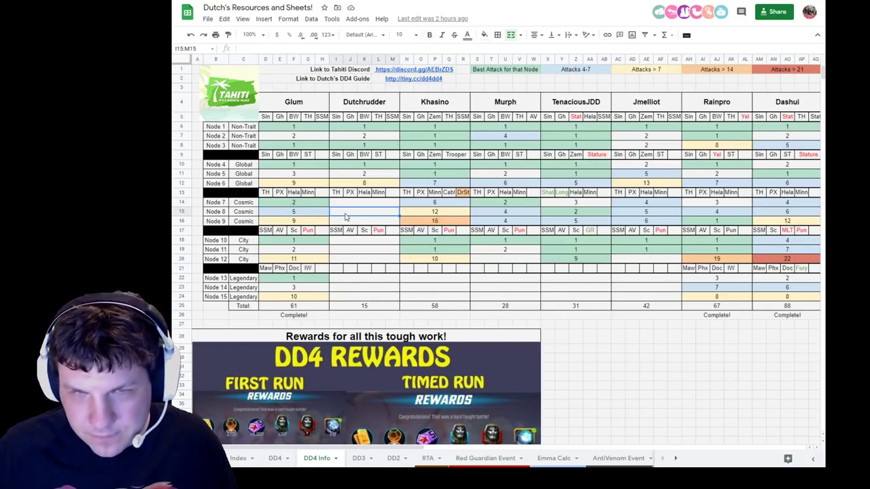
pyautogui.click(269, 194)
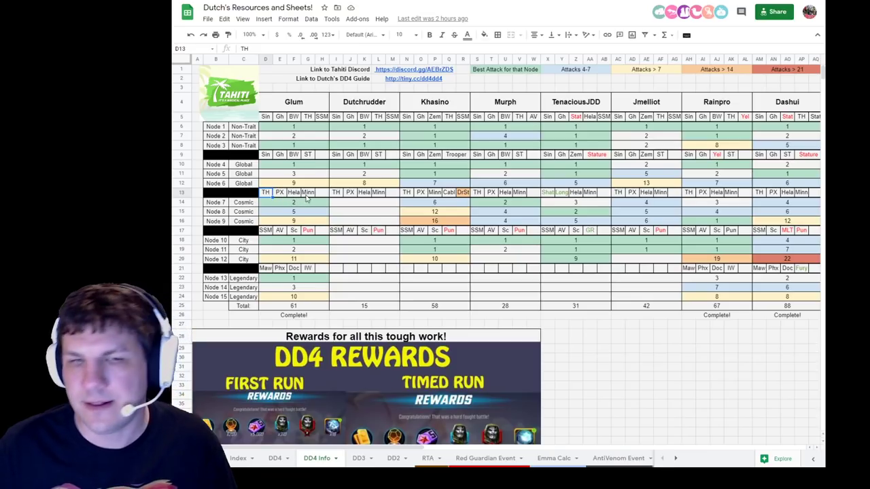
pyautogui.click(297, 206)
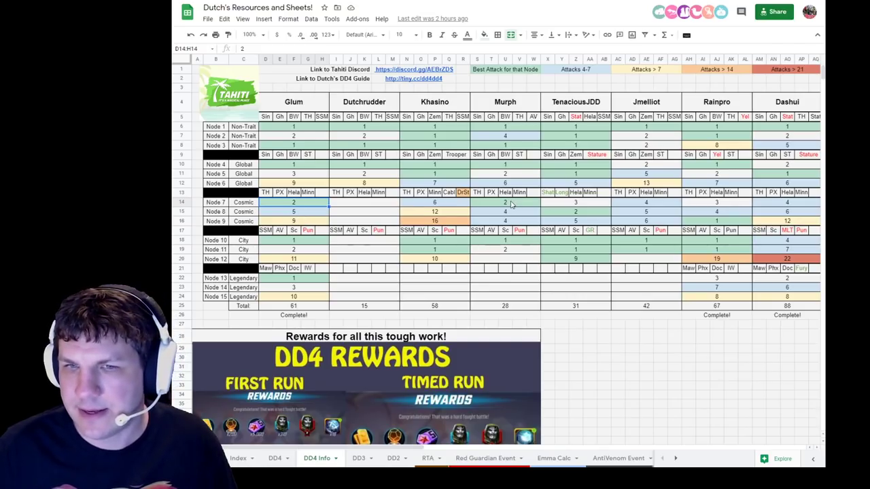
# - Compare the Cosmic attack counts for Node 9 in column S, Nodes 7 to 9 in column D and Node 7 in column AH
pyautogui.click(516, 222)
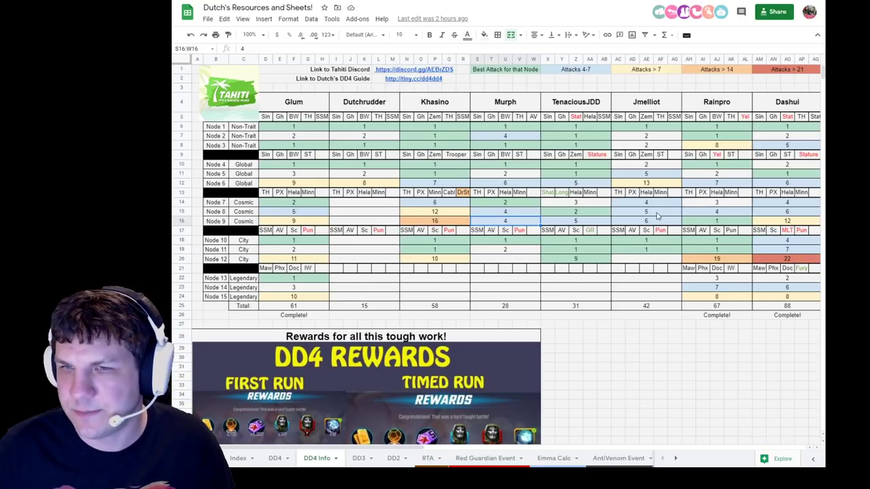
pyautogui.moveTo(305, 202); pyautogui.dragTo(305, 221)
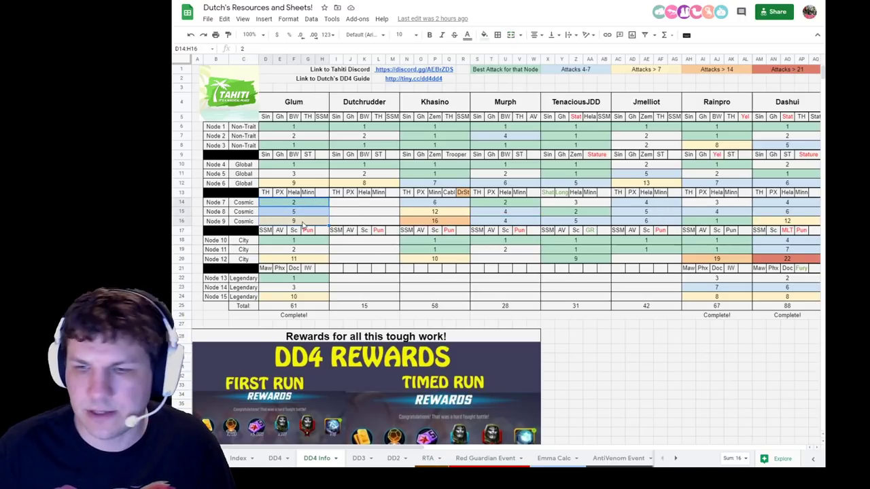
pyautogui.click(733, 202)
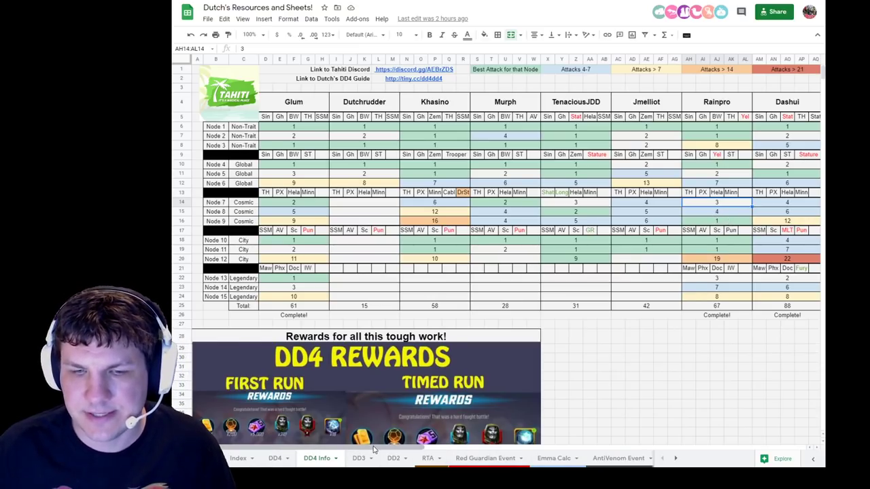
# - Compare the Node 9 attack count in column BG with the Node 7, 8 and 9 counts in column BB
pyautogui.hscroll(3, 425, 452)
pyautogui.moveTo(424, 449); pyautogui.dragTo(497, 449)
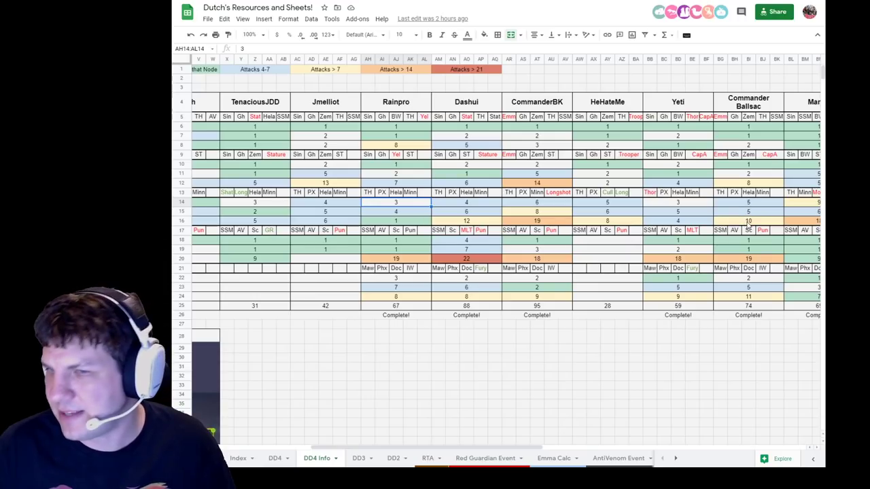
pyautogui.click(748, 221)
pyautogui.click(673, 203)
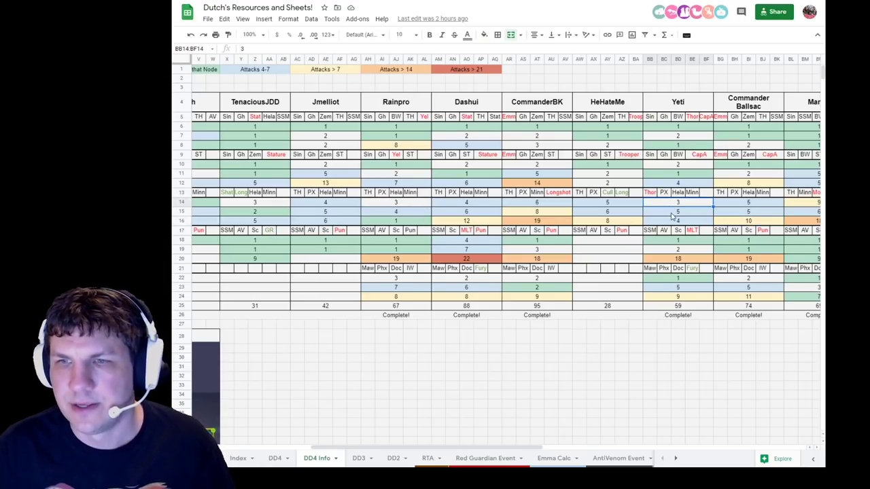
pyautogui.click(672, 212)
pyautogui.click(670, 221)
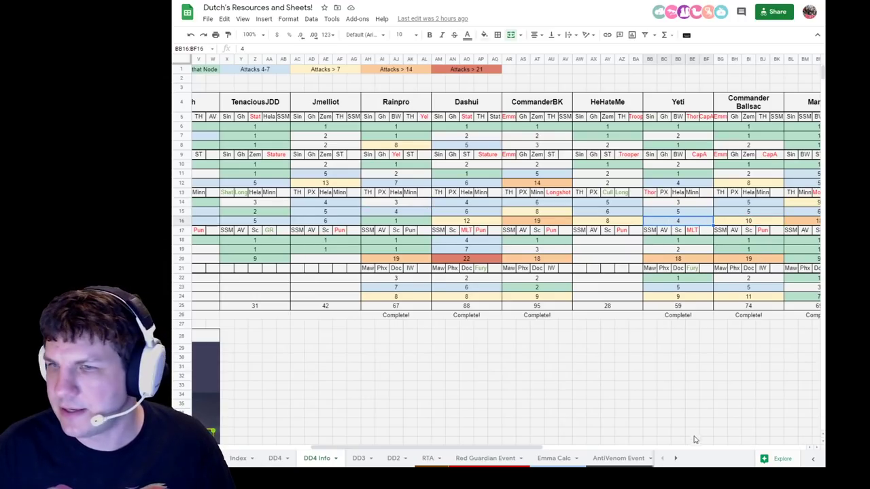
# - Compare Node 7 in column D with the column X player's Shat and Long Cosmic team and Node 7 to 9 attack counts
pyautogui.moveTo(542, 449); pyautogui.dragTo(489, 449)
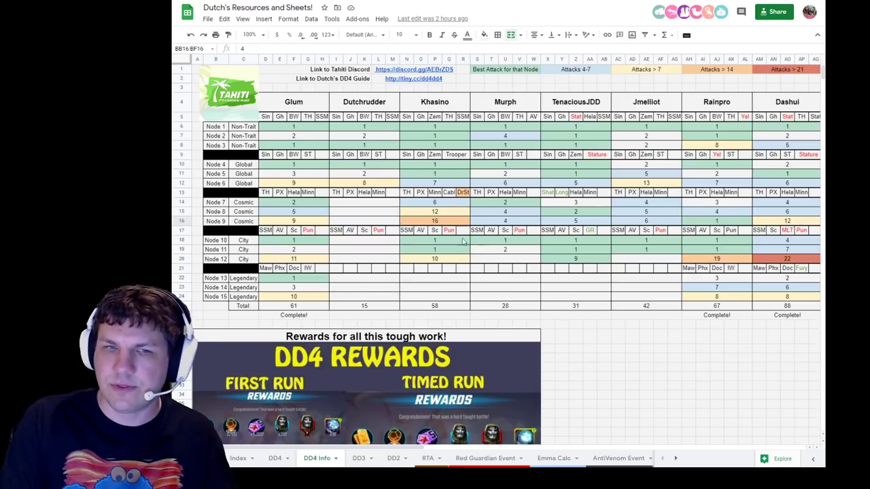
pyautogui.click(309, 204)
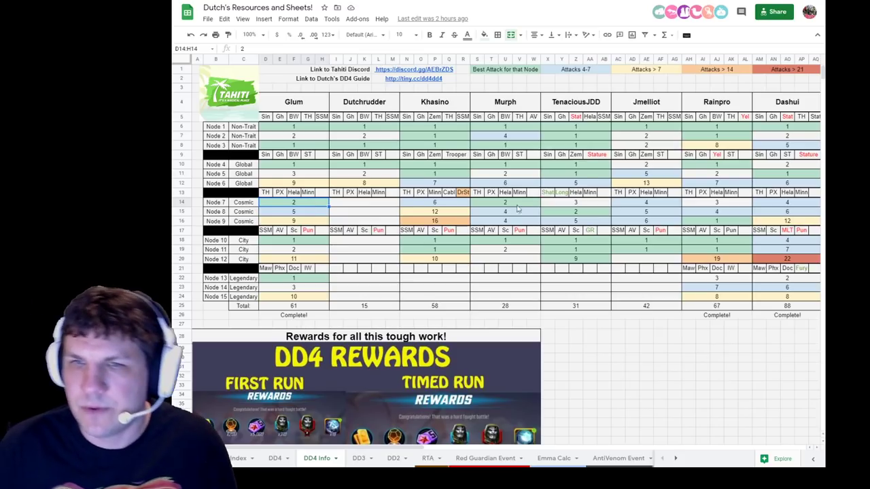
pyautogui.click(547, 193)
pyautogui.click(562, 195)
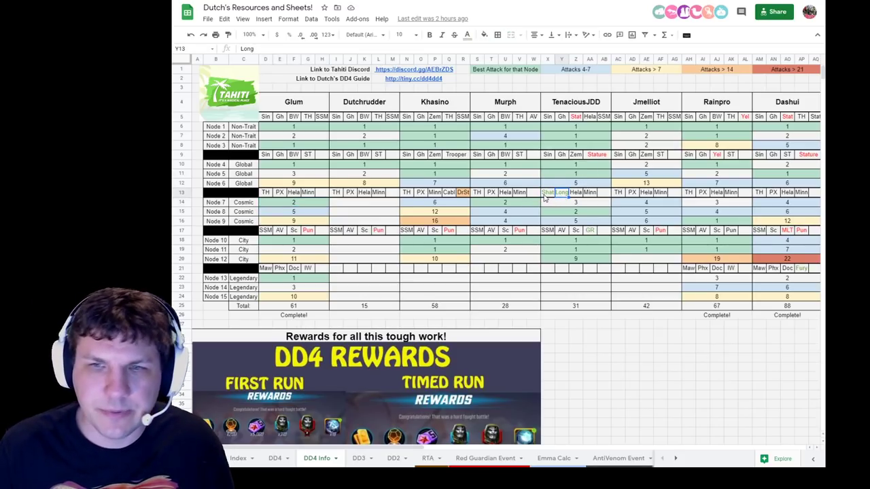
pyautogui.click(574, 213)
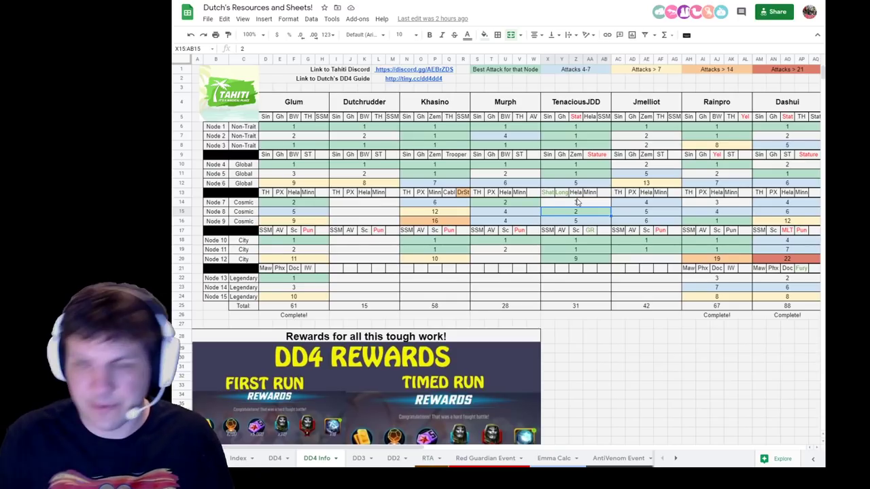
pyautogui.click(587, 225)
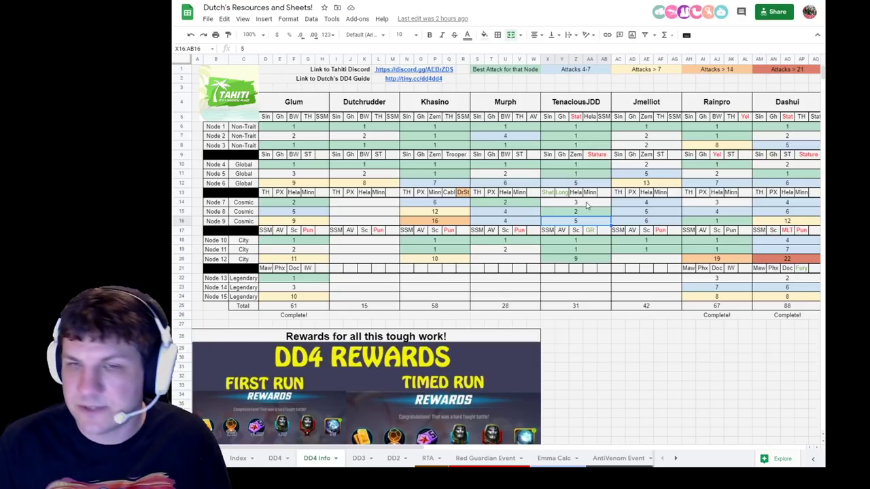
pyautogui.click(586, 204)
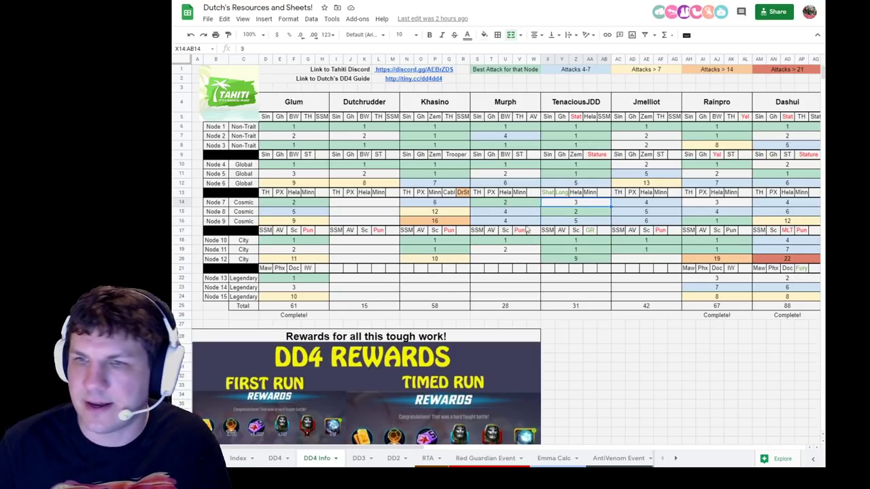
# - Examine the Node 7 to 9 attack counts in column AH and that player's Cosmic team in row 13
pyautogui.moveTo(721, 203); pyautogui.dragTo(720, 214)
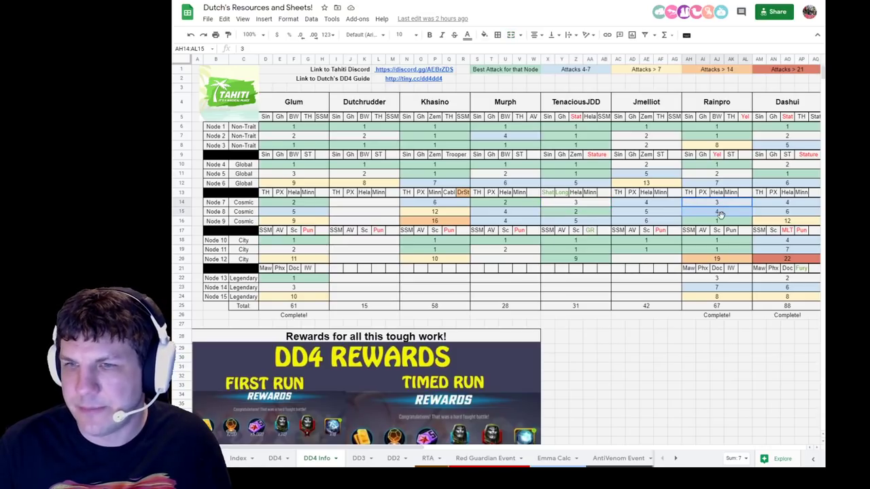
pyautogui.click(719, 221)
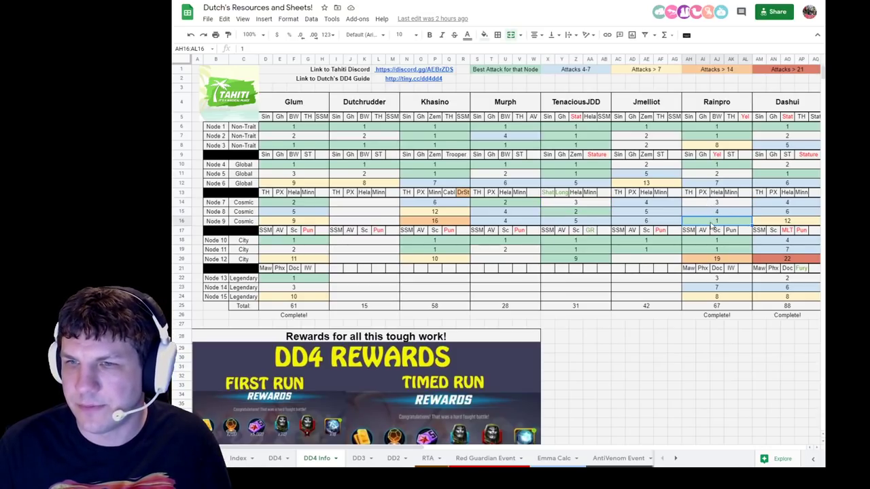
pyautogui.moveTo(689, 194); pyautogui.dragTo(727, 199)
pyautogui.click(720, 204)
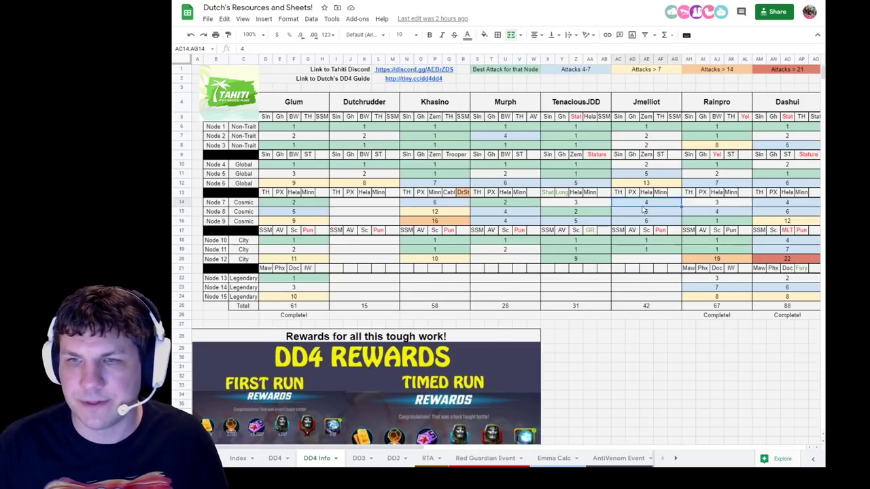
# - Compare Long and Shat in the column X Cosmic team with Hela, Minn, TH and PX in the column S team
pyautogui.click(560, 193)
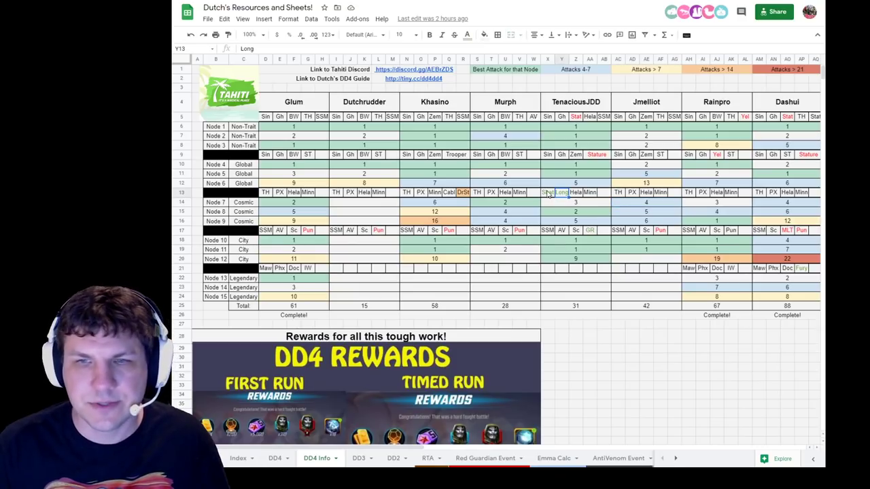
pyautogui.click(549, 193)
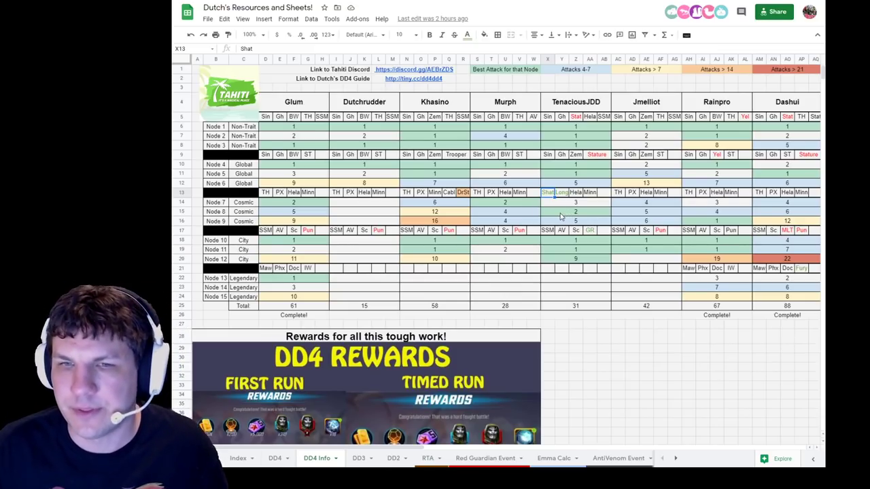
pyautogui.click(504, 193)
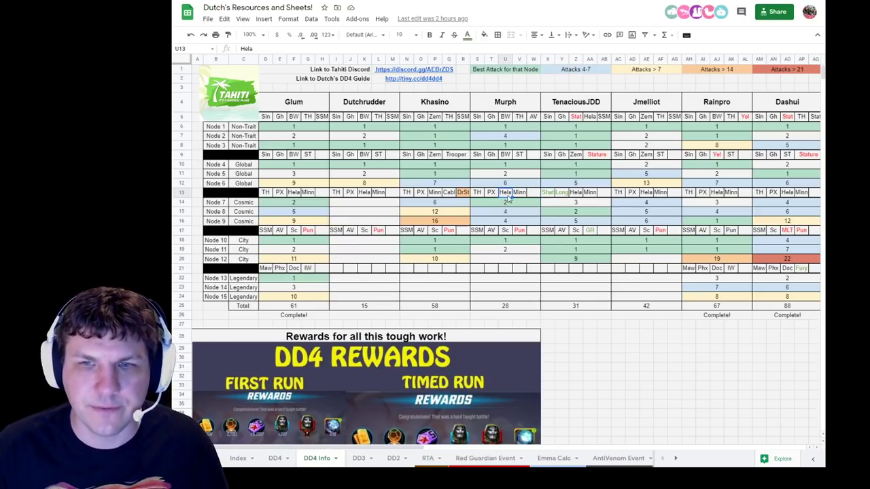
pyautogui.click(518, 193)
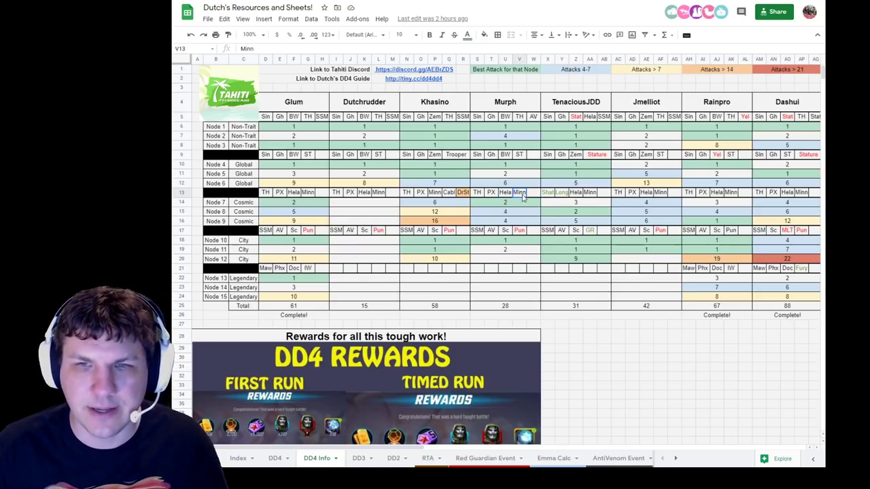
pyautogui.click(477, 193)
pyautogui.click(489, 196)
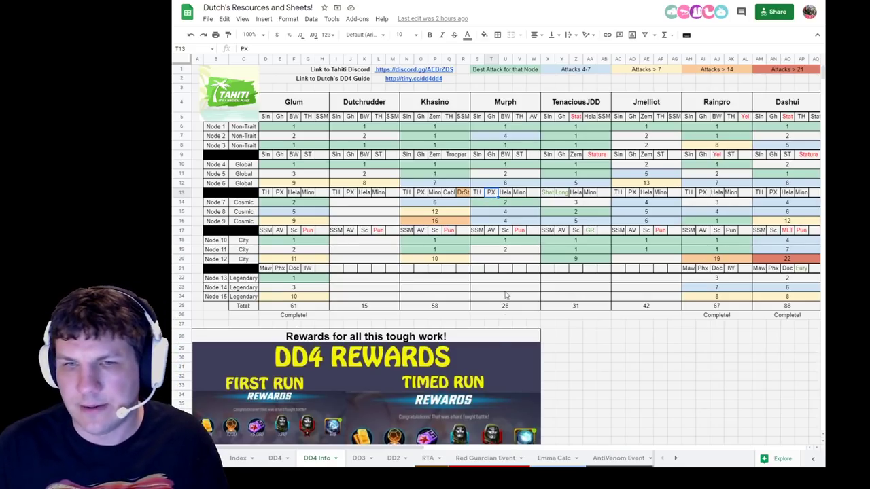
# - Examine Thor in the column BB Cosmic team and that player's attack counts for Nodes 7, 8 and 9
pyautogui.moveTo(392, 448); pyautogui.dragTo(620, 445)
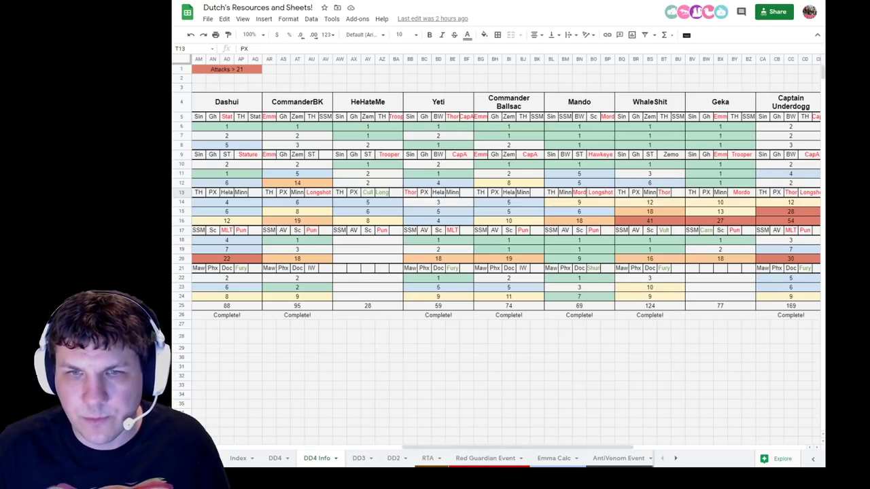
pyautogui.click(411, 193)
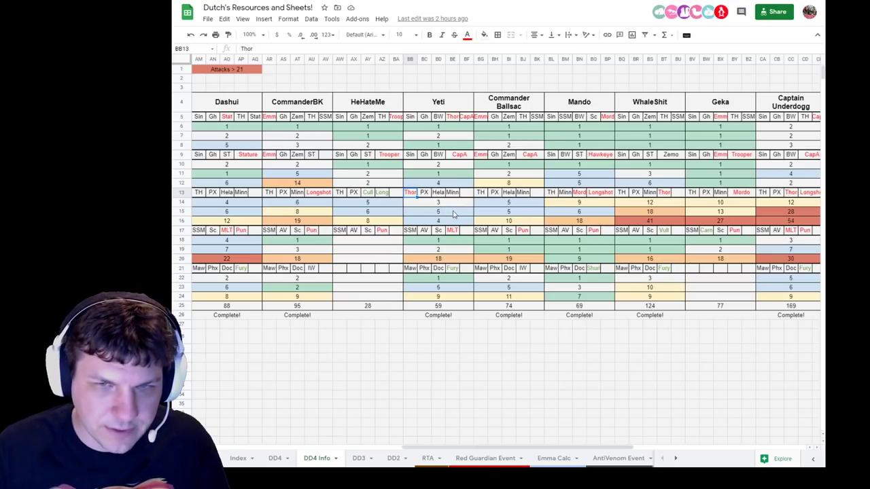
pyautogui.click(450, 221)
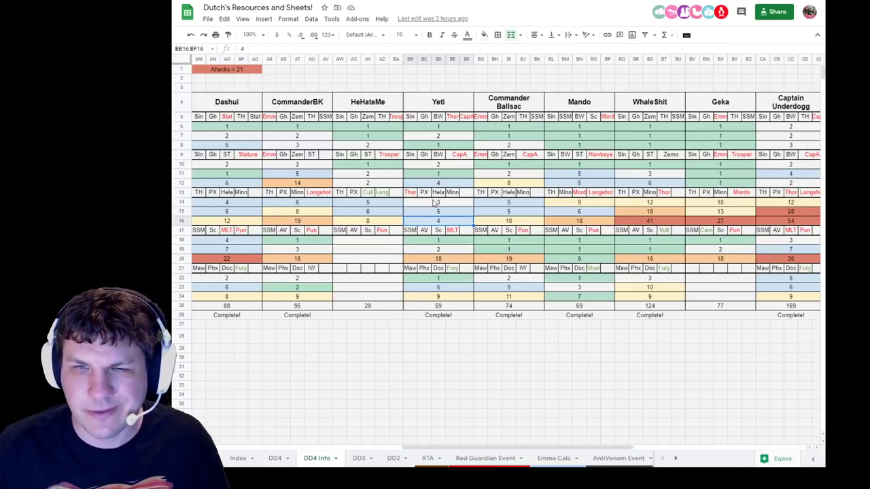
pyautogui.click(437, 204)
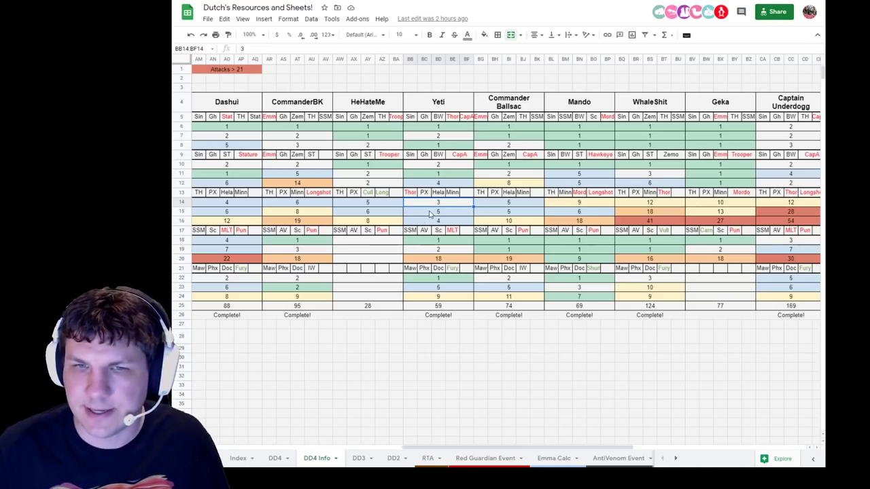
pyautogui.click(430, 213)
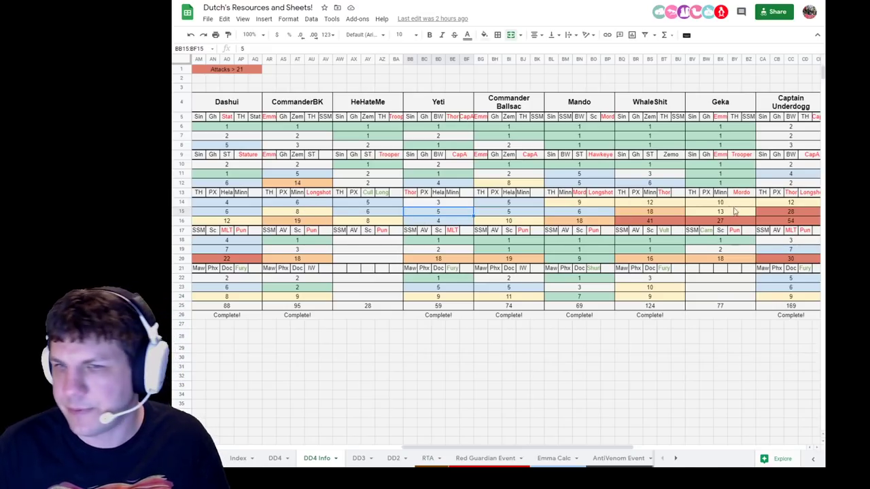
# - Compare Thor's Cosmic team and the Node 7 to 9 attack counts in column BQ with the counts in column CA
pyautogui.moveTo(532, 450); pyautogui.dragTo(575, 450)
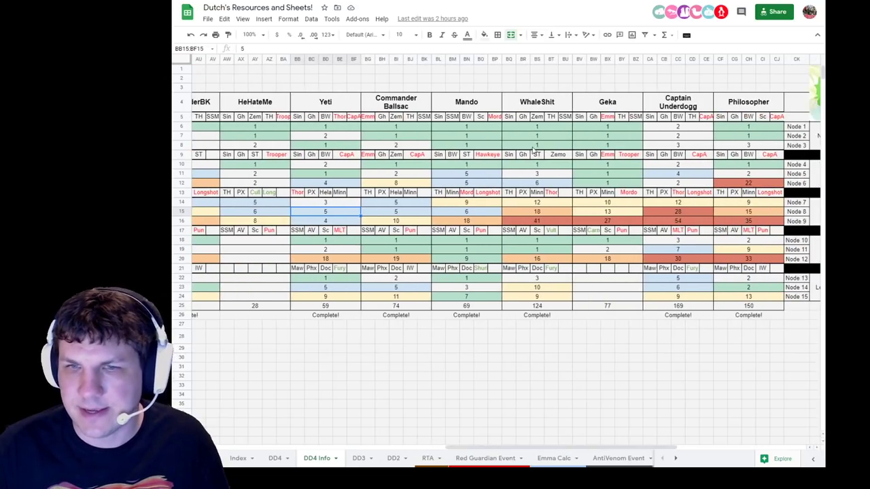
pyautogui.click(544, 204)
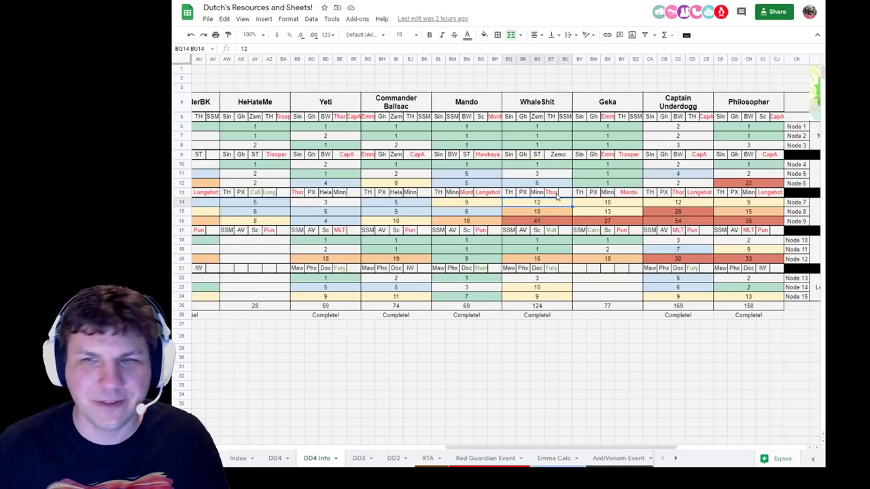
pyautogui.click(554, 193)
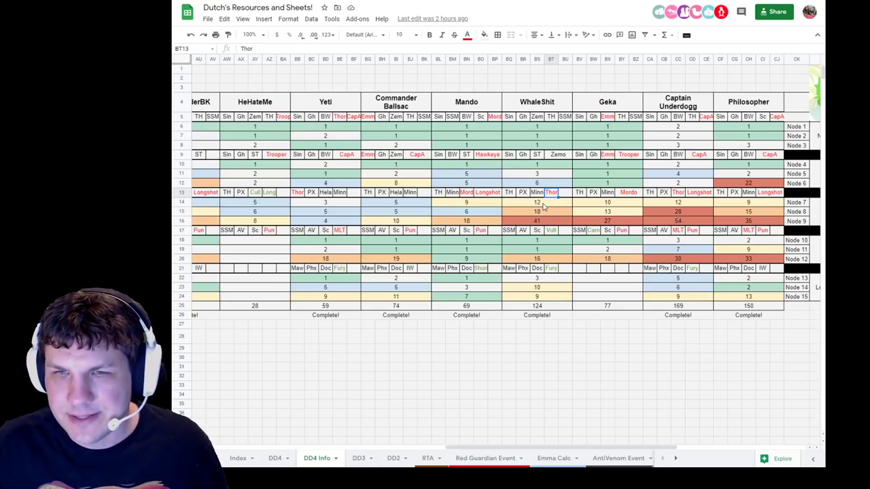
pyautogui.moveTo(543, 204); pyautogui.dragTo(544, 223)
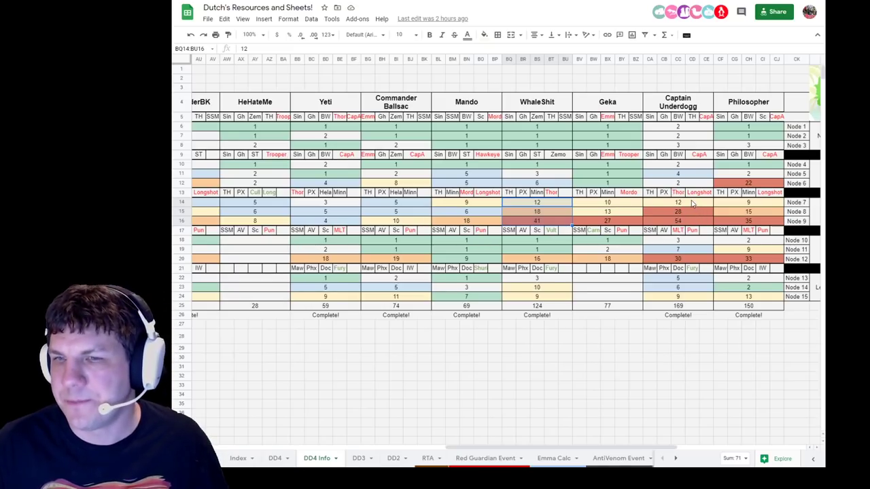
pyautogui.moveTo(691, 203); pyautogui.dragTo(696, 223)
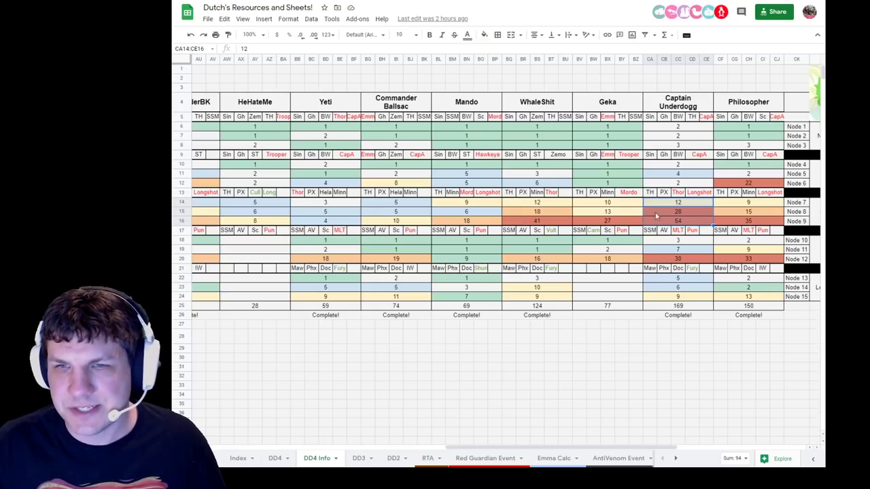
# - Examine the Node 7 to 9 counts in column BV and compare Mordo in its Cosmic team with Thor in column BQ's team
pyautogui.click(599, 203)
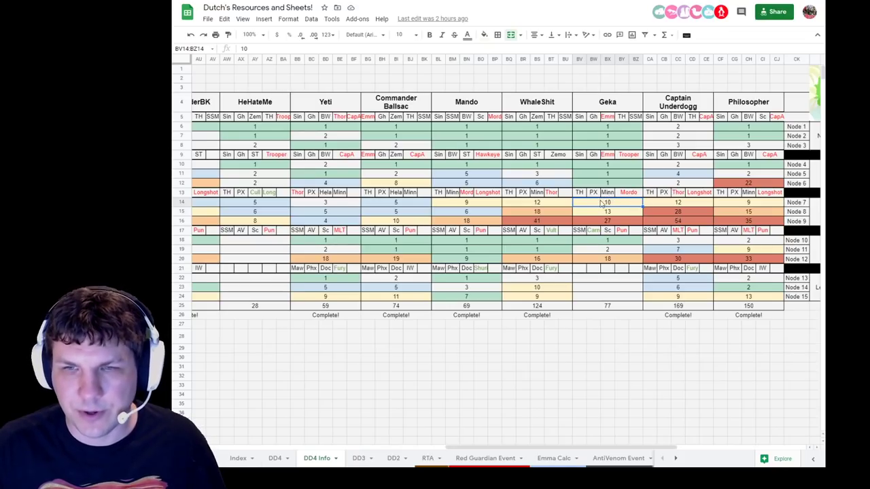
pyautogui.moveTo(601, 202); pyautogui.dragTo(598, 224)
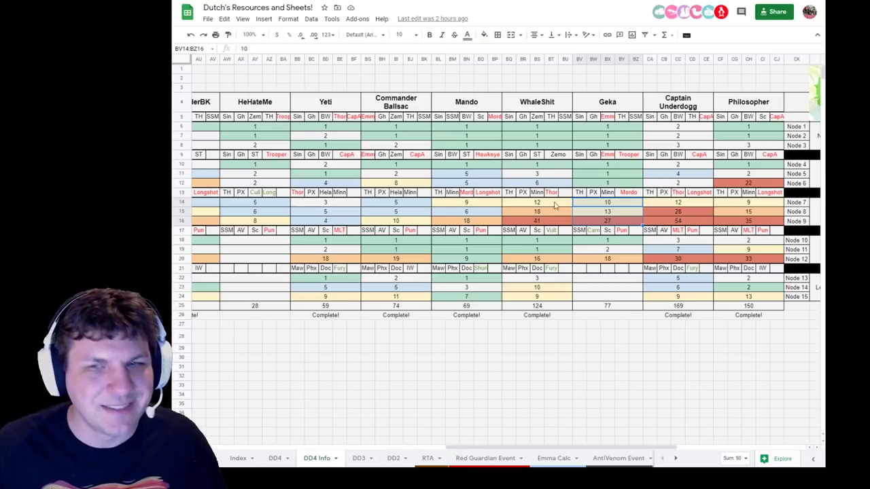
pyautogui.click(629, 194)
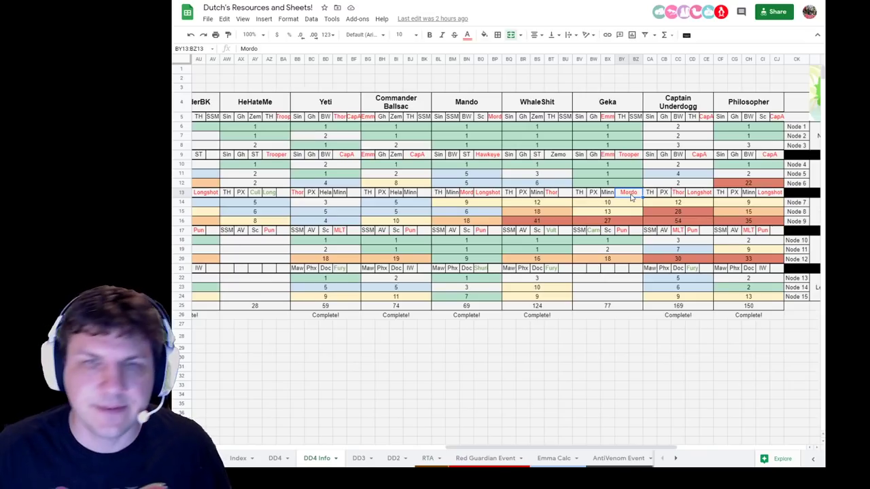
pyautogui.click(552, 197)
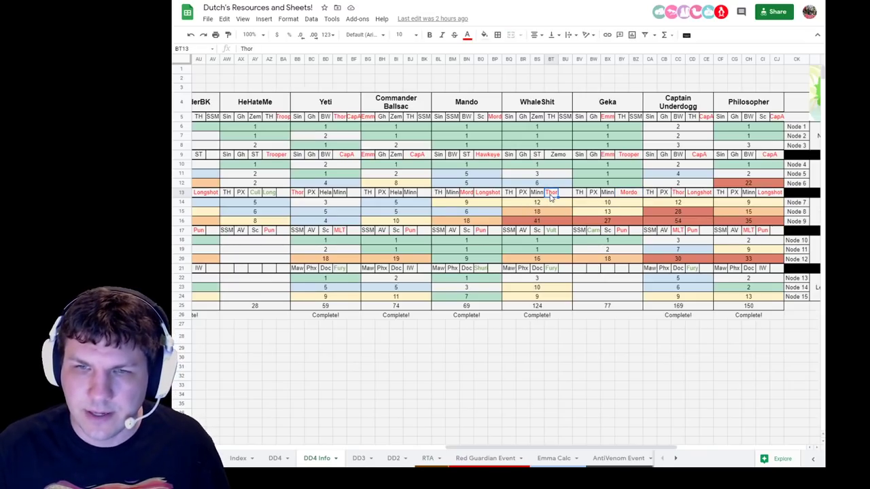
# - Compare the Node 7 to 9 attack counts in column BV with those in column BL, including Node 8
pyautogui.click(622, 212)
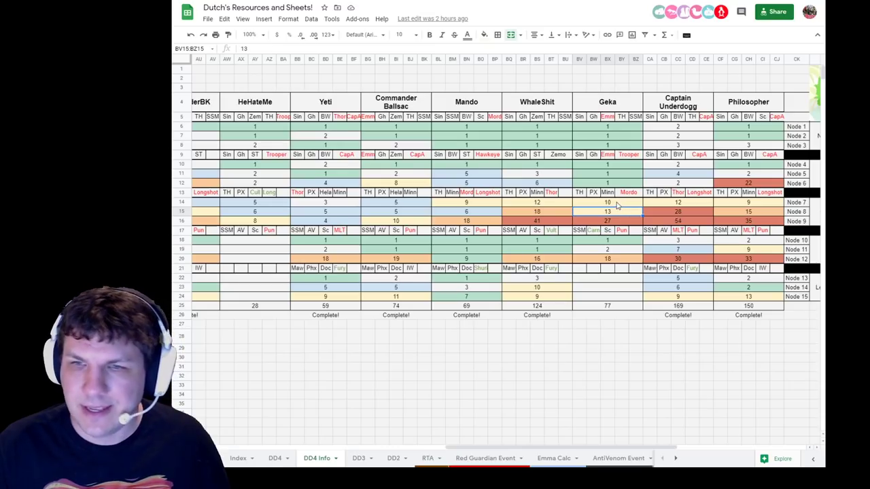
pyautogui.moveTo(619, 205); pyautogui.dragTo(620, 224)
pyautogui.click(620, 222)
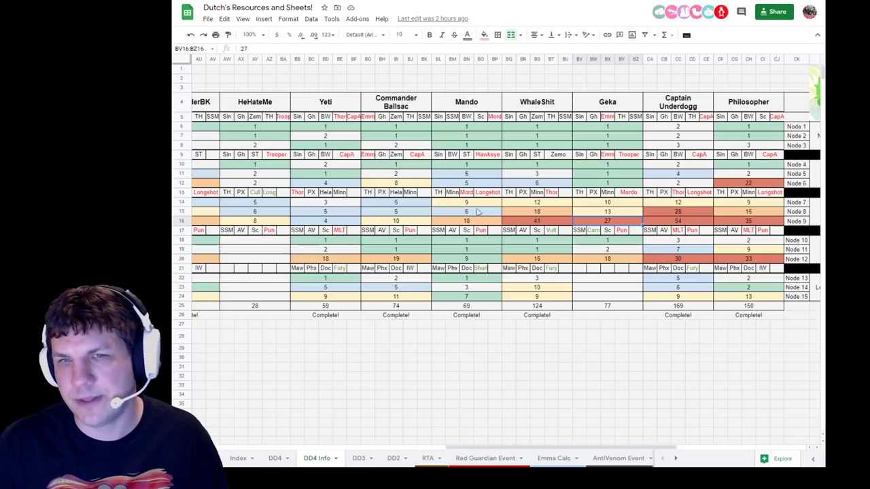
pyautogui.moveTo(488, 204); pyautogui.dragTo(483, 220)
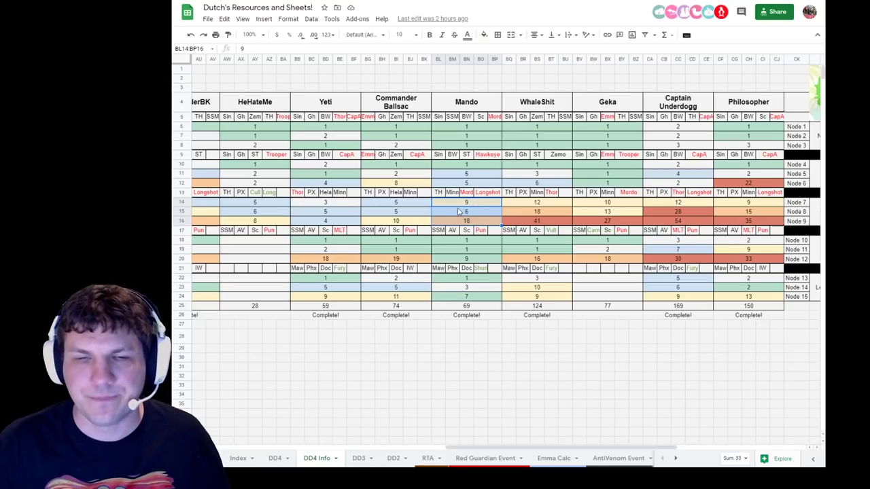
pyautogui.click(449, 215)
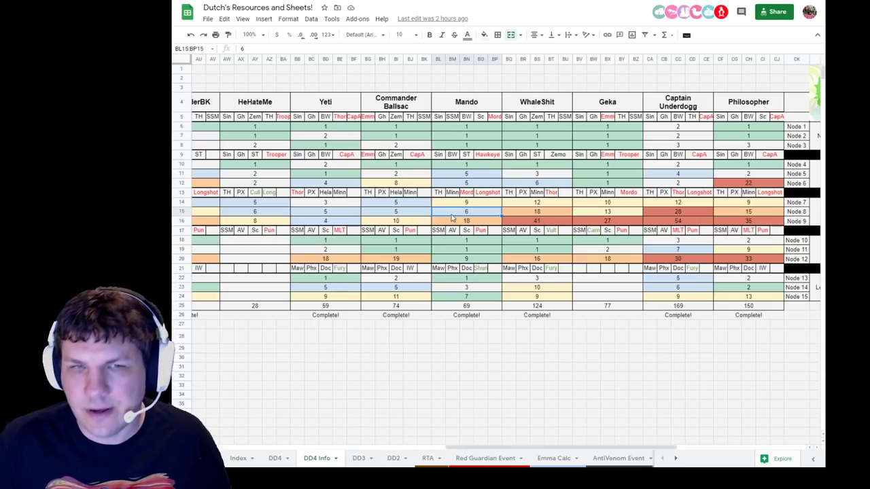
# - Go back along the Node 8 row to column S and examine column AW's Node 7 to 9 counts and Cull in its Cosmic team
pyautogui.press('Left')
pyautogui.press('Left')
pyautogui.press('Left')
pyautogui.press('Left')
pyautogui.press('Left')
pyautogui.press('Left')
pyautogui.press('Left')
pyautogui.press('Left')
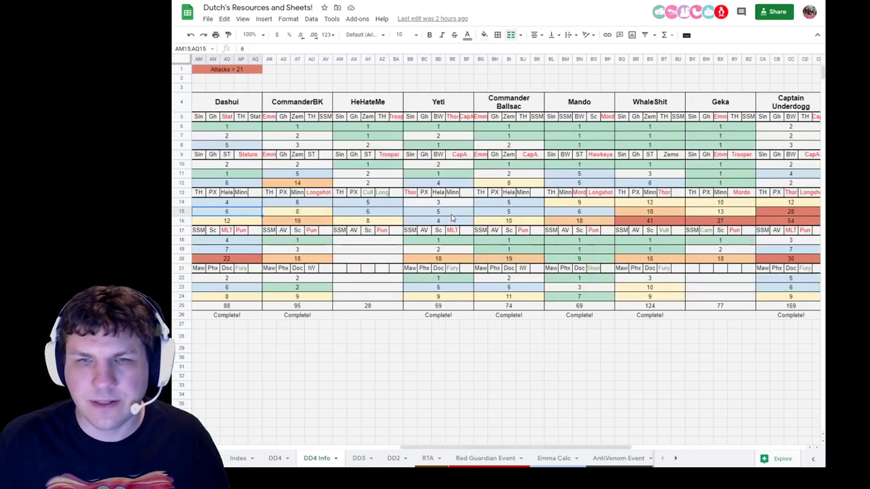
pyautogui.press('Left')
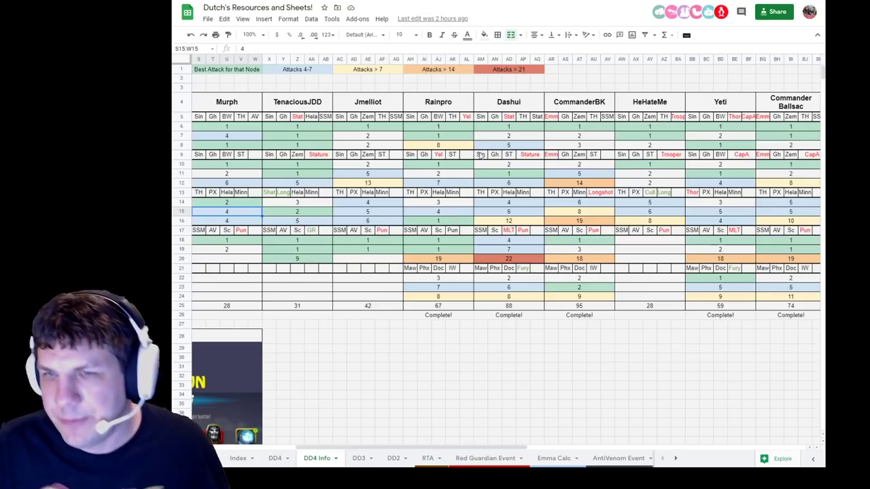
pyautogui.moveTo(657, 203); pyautogui.dragTo(658, 224)
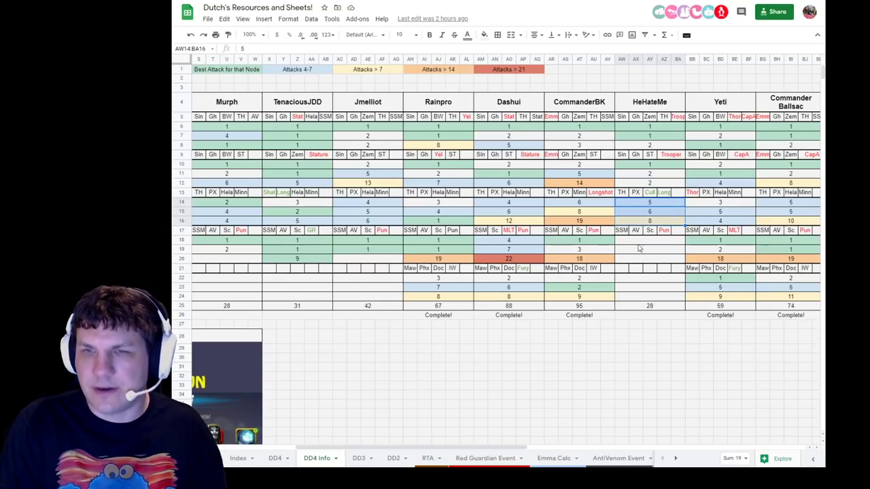
pyautogui.click(650, 191)
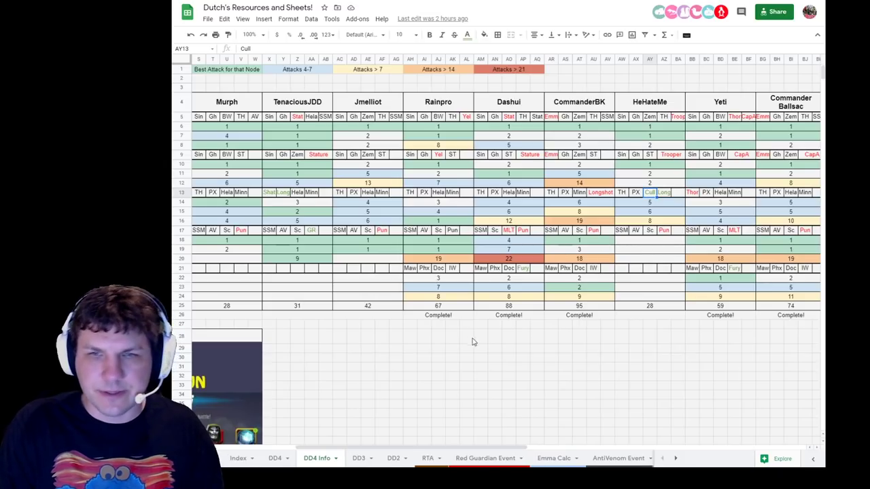
# - Review the players across the sheet and examine Hela and Minn in the column D Cosmic team
pyautogui.moveTo(405, 447); pyautogui.dragTo(592, 436)
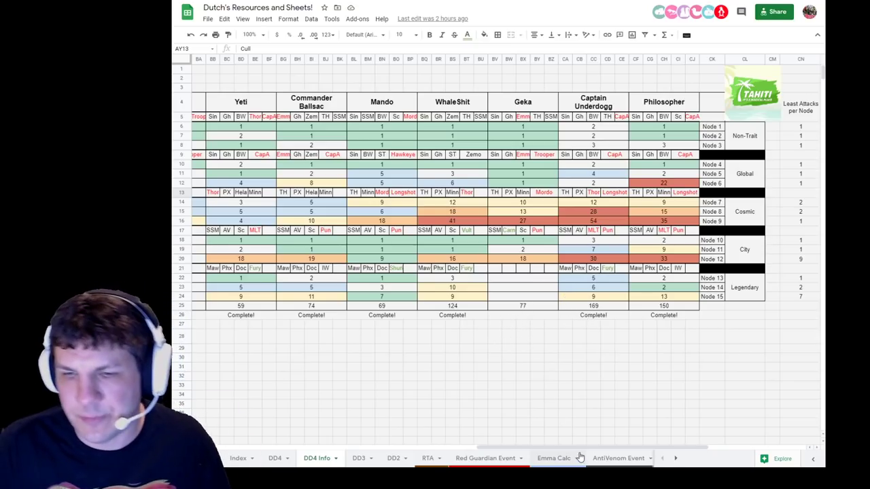
pyautogui.moveTo(529, 448); pyautogui.dragTo(297, 437)
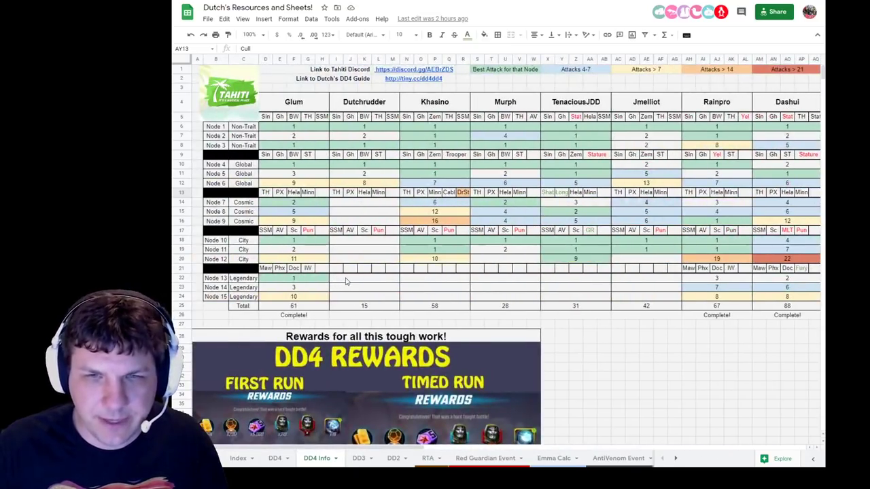
pyautogui.click(294, 193)
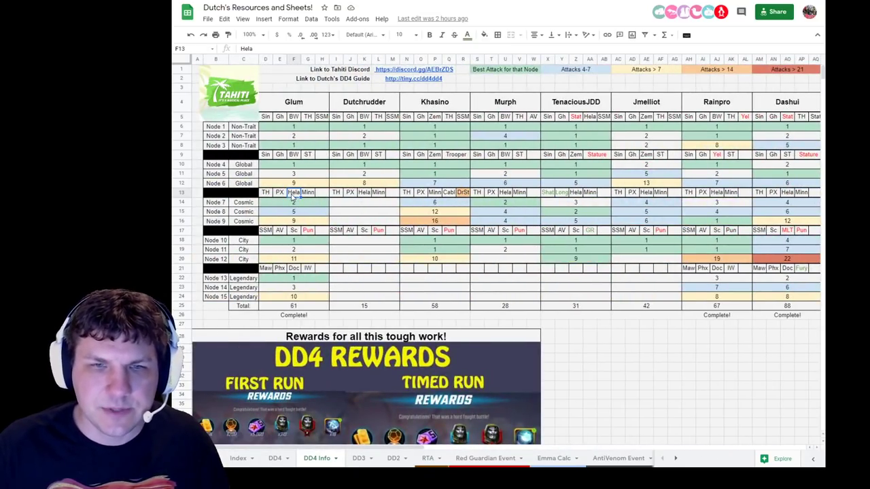
pyautogui.click(307, 194)
pyautogui.click(293, 193)
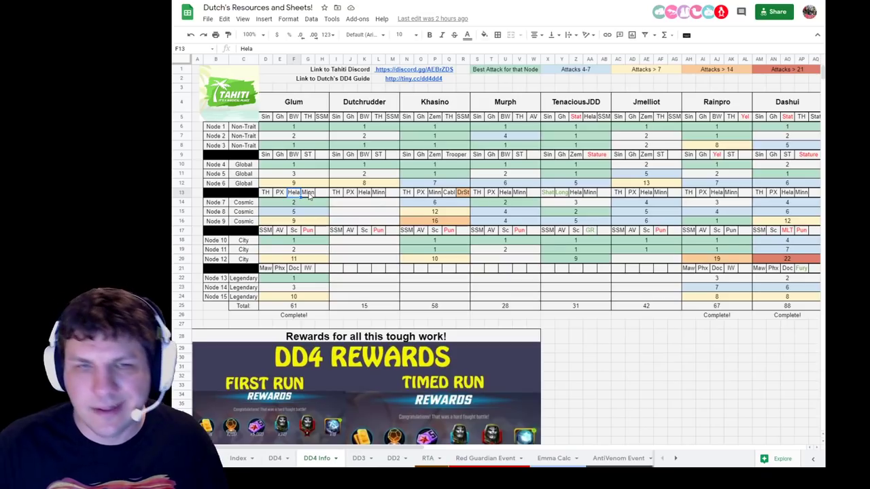
pyautogui.click(307, 193)
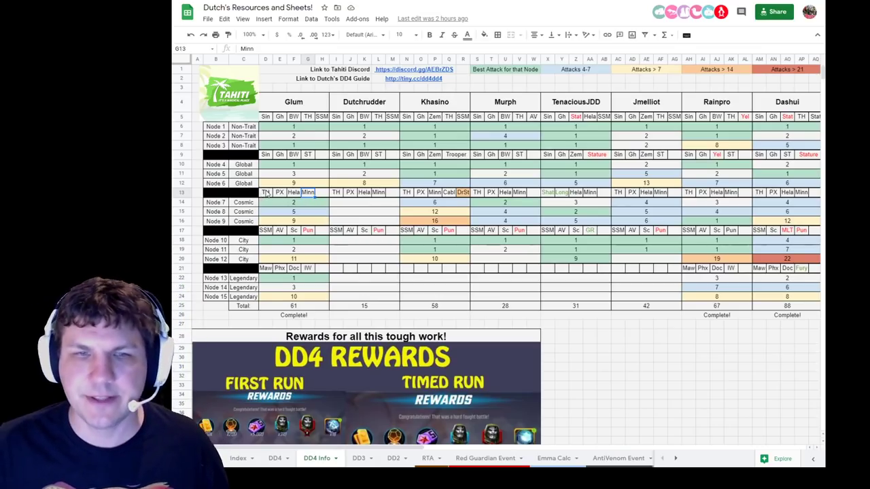
# - Examine PX, Hela, Minn and TH in column D's Cosmic team together with its Node 7 attack count
pyautogui.click(281, 193)
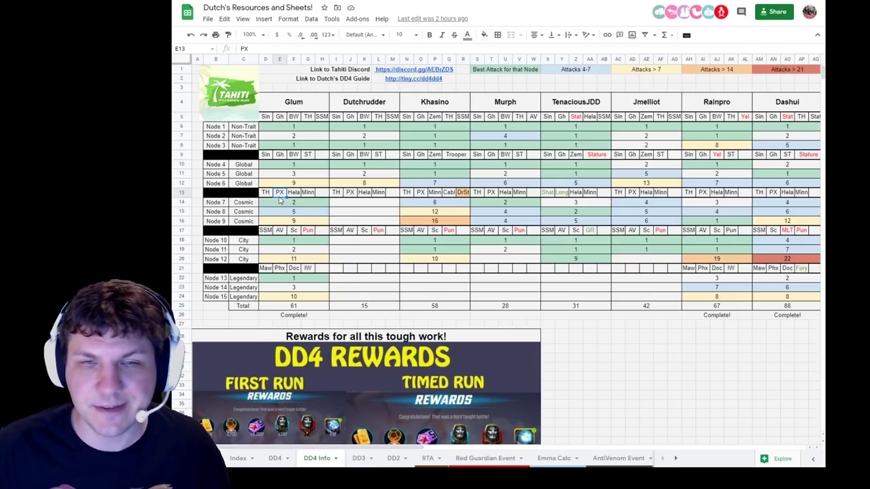
pyautogui.click(293, 195)
pyautogui.click(306, 195)
pyautogui.click(276, 205)
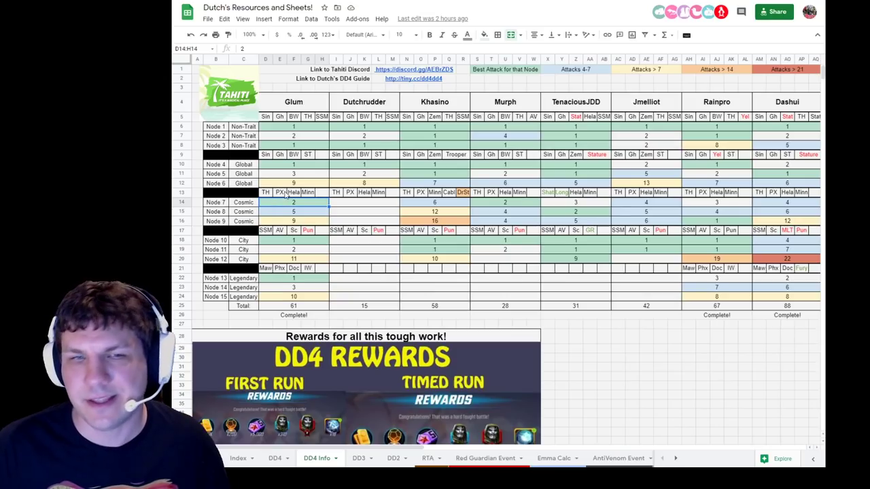
pyautogui.click(280, 195)
pyautogui.click(269, 195)
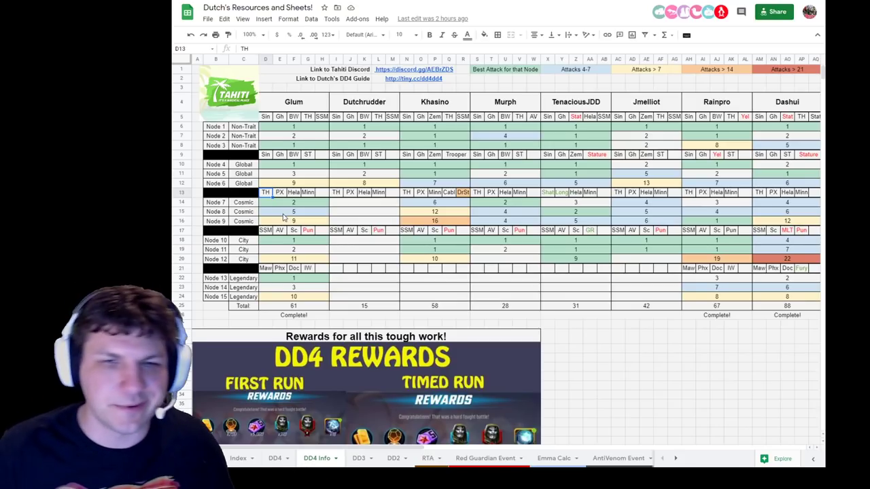
pyautogui.click(291, 204)
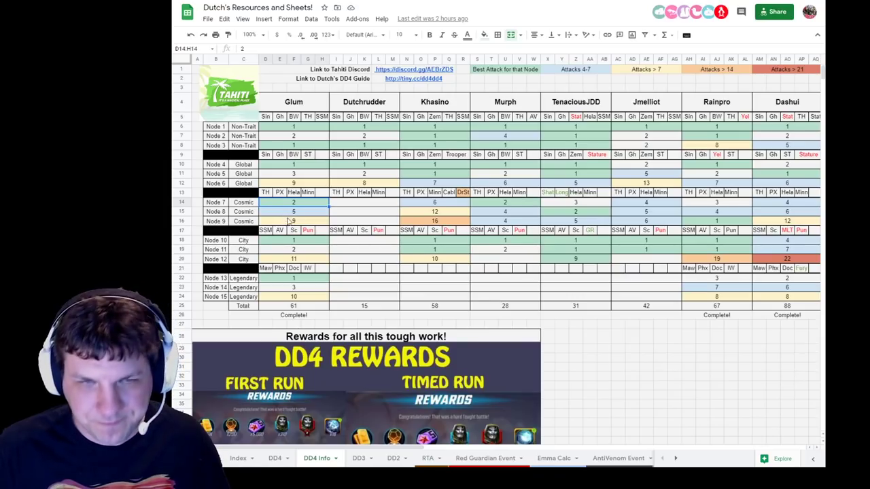
# - Copy the red Pun entry from cell AF17 into cell AK17 of column AH's City team
pyautogui.scroll(-1, 284, 235)
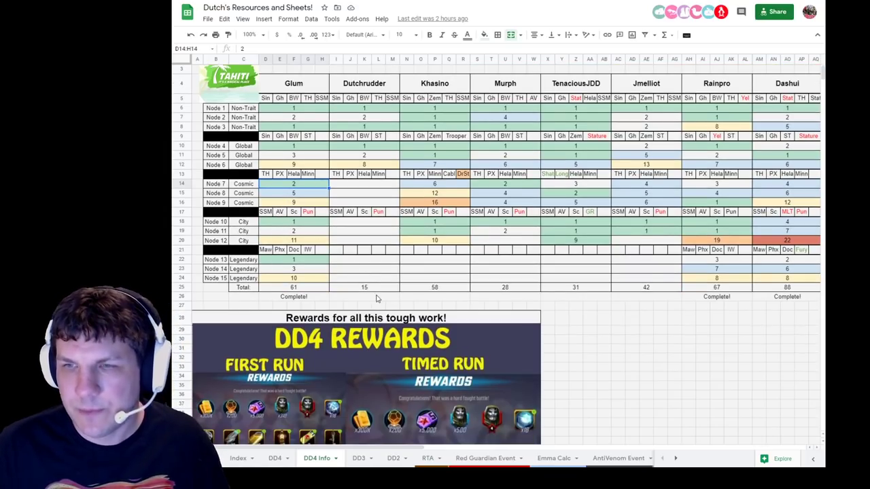
pyautogui.click(659, 212)
pyautogui.hotkey('ctrl', 'c')
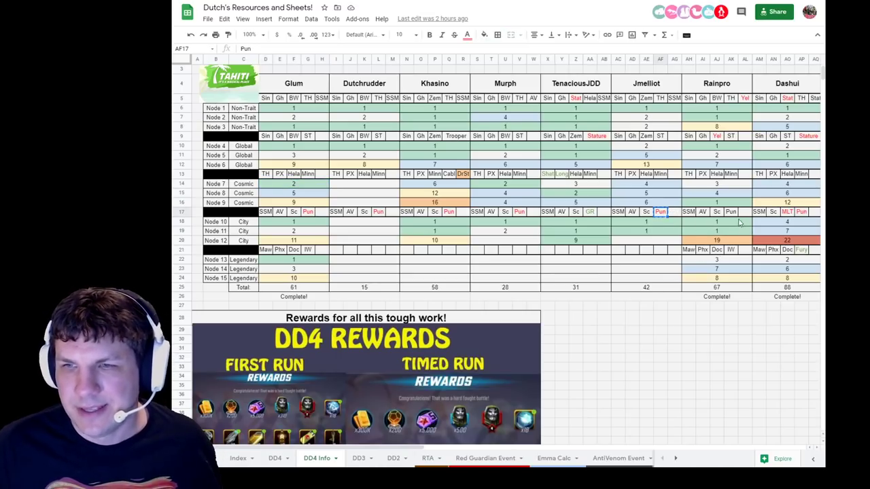
pyautogui.click(731, 212)
pyautogui.hotkey('ctrl', 'v')
# - Review the City rows in column I and compare the Node 10 to 12 attack counts in columns D and N
pyautogui.moveTo(363, 222); pyautogui.dragTo(362, 231)
pyautogui.click(364, 234)
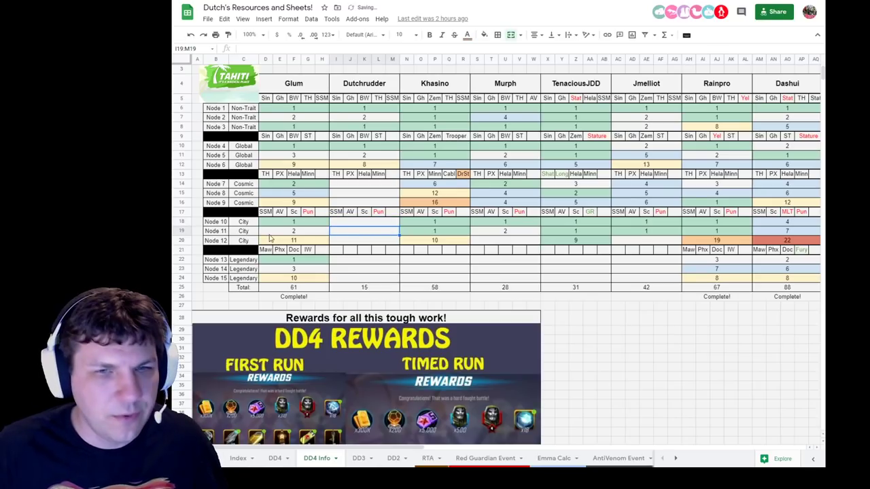
pyautogui.click(280, 224)
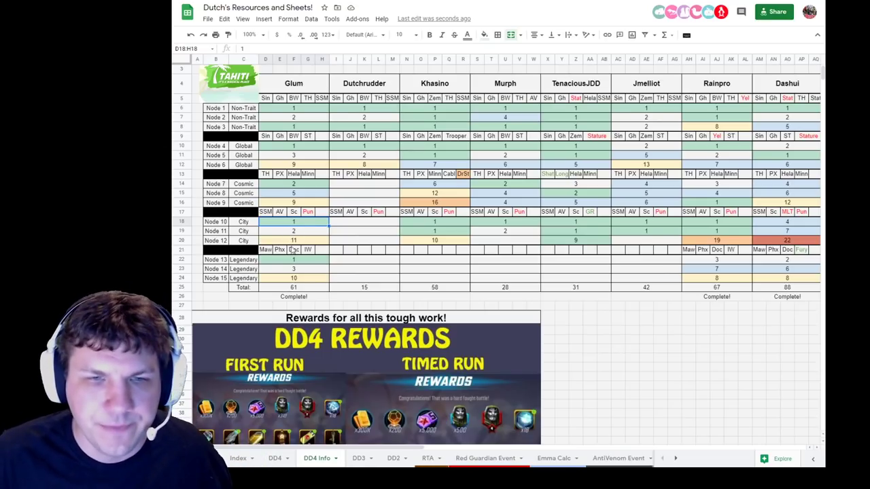
pyautogui.moveTo(299, 228); pyautogui.dragTo(304, 242)
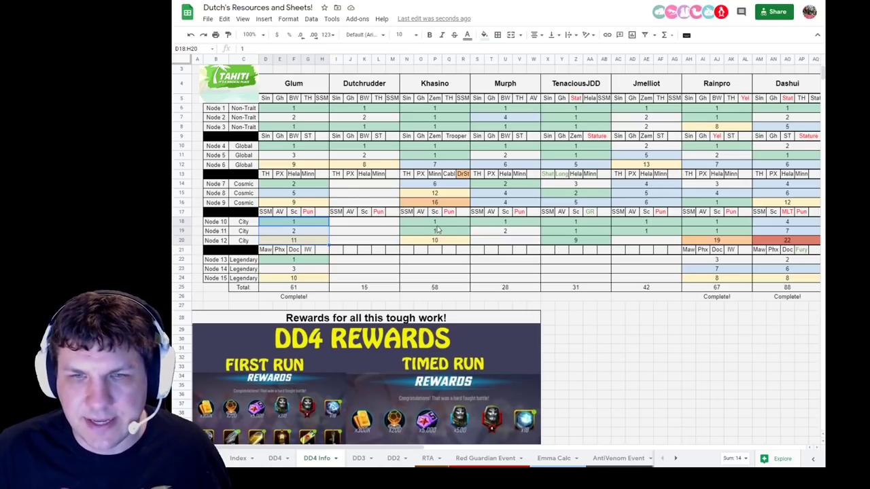
pyautogui.moveTo(440, 223); pyautogui.dragTo(447, 243)
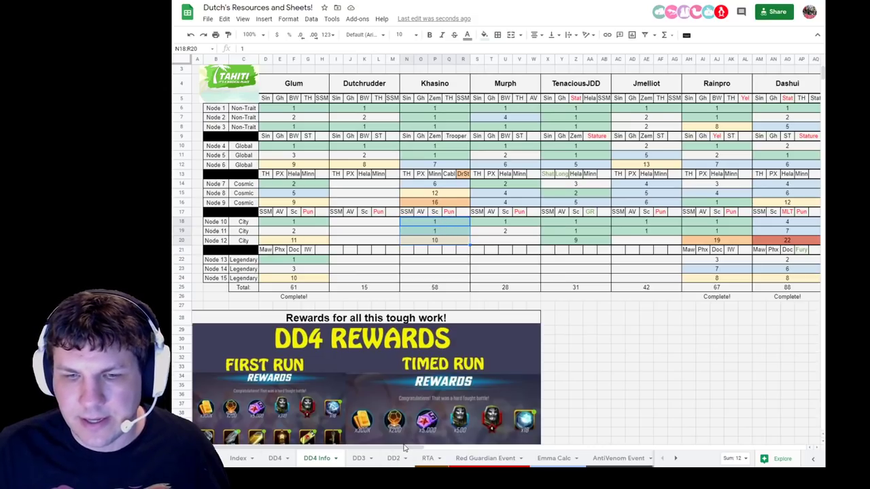
# - Examine the Node 10 to 12 attack counts in column AH, focusing on Node 12
pyautogui.hscroll(5, 403, 451)
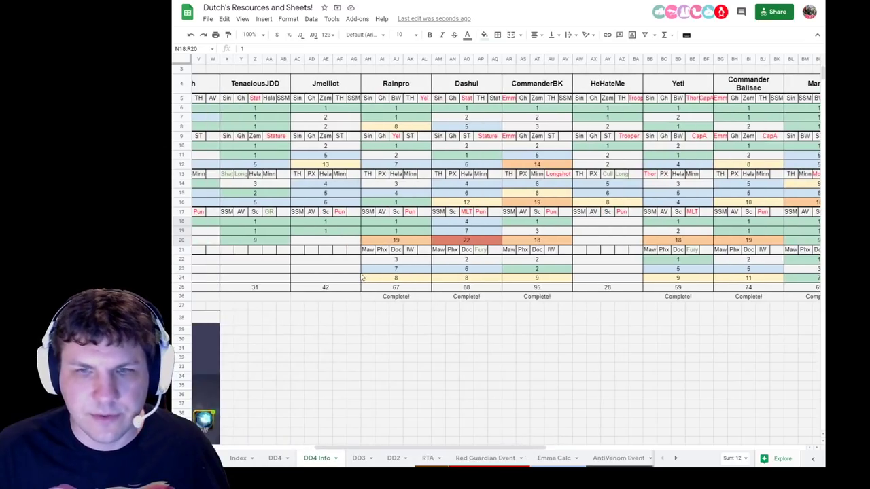
pyautogui.moveTo(410, 225); pyautogui.dragTo(401, 245)
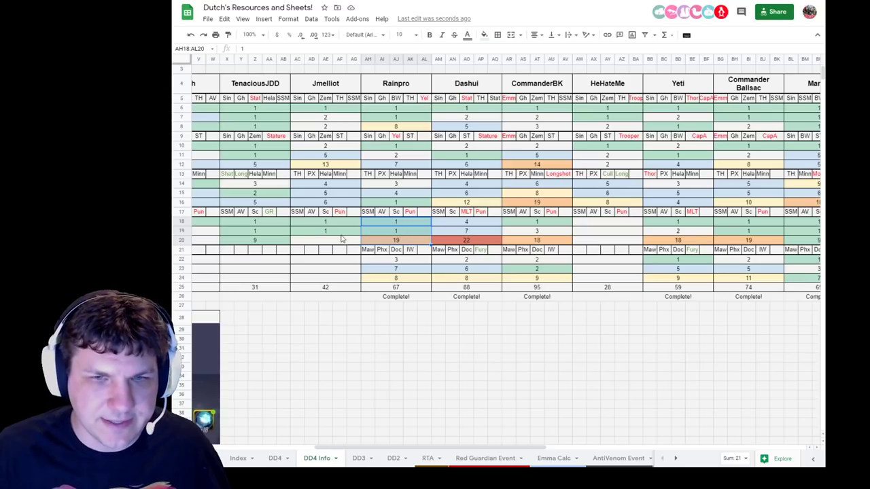
pyautogui.click(387, 239)
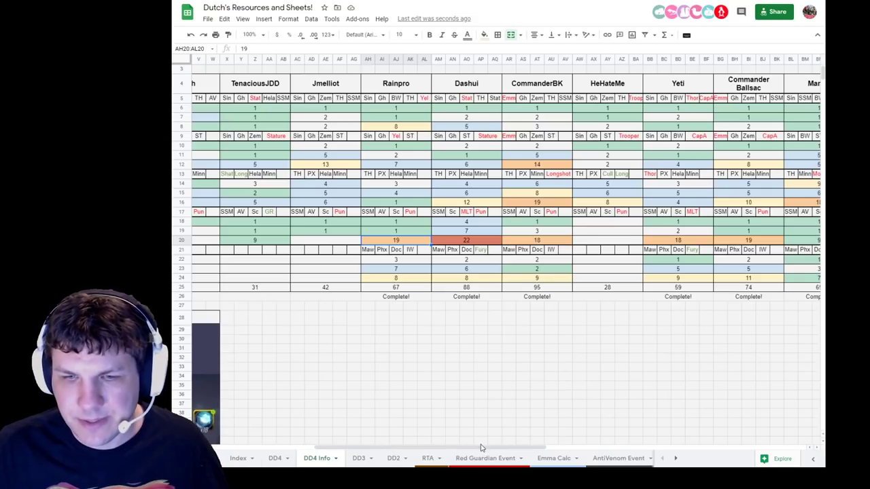
# - Examine Sc, MLT and Pun in column AM's City team along with its Node 10 to 12 attack counts
pyautogui.moveTo(476, 450); pyautogui.dragTo(520, 453)
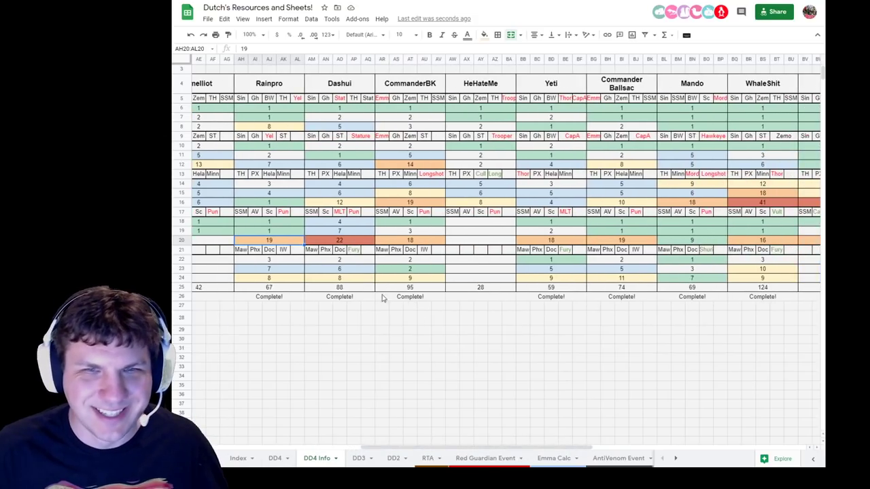
pyautogui.click(325, 214)
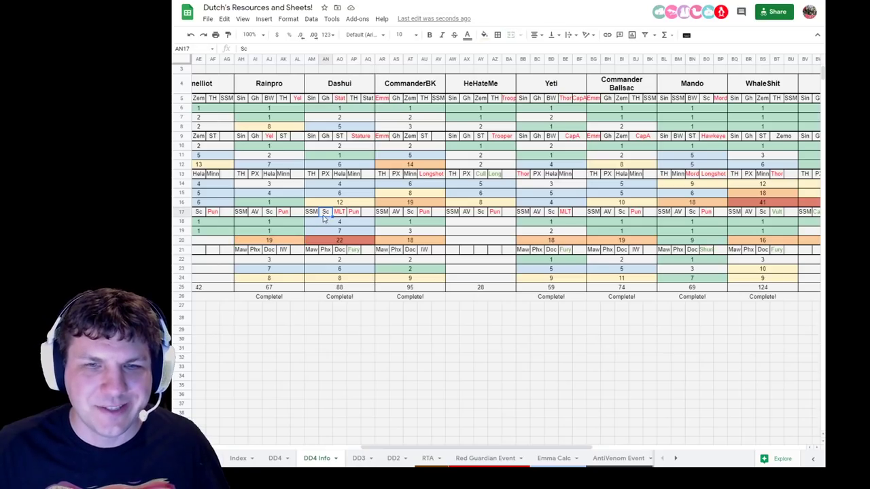
pyautogui.click(339, 212)
pyautogui.click(353, 213)
pyautogui.click(339, 225)
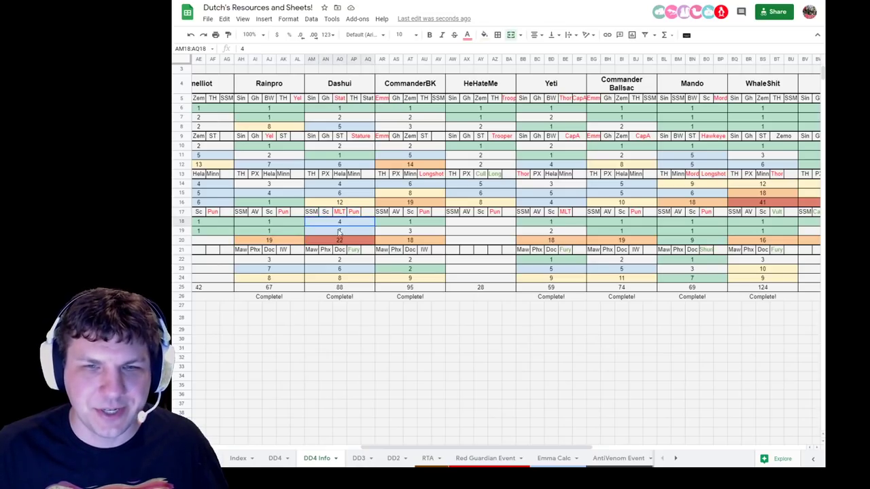
pyautogui.keyDown('shift'); pyautogui.click(339, 241); pyautogui.keyUp('shift')
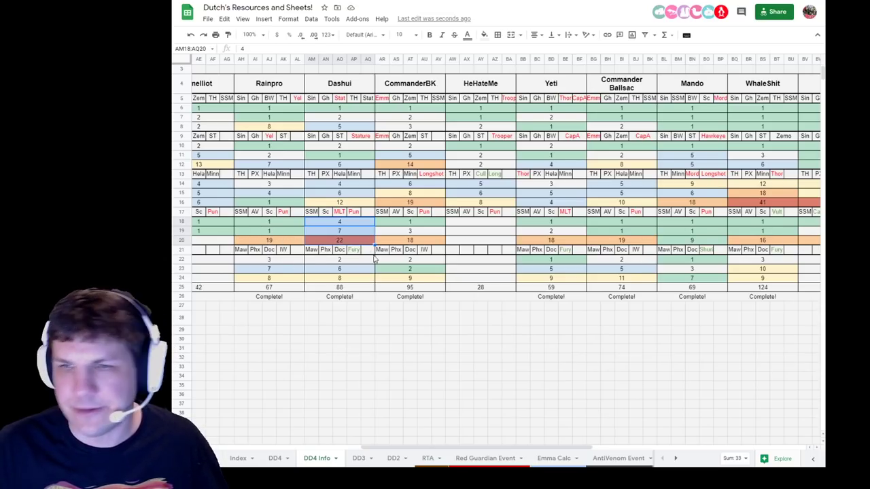
pyautogui.click(338, 214)
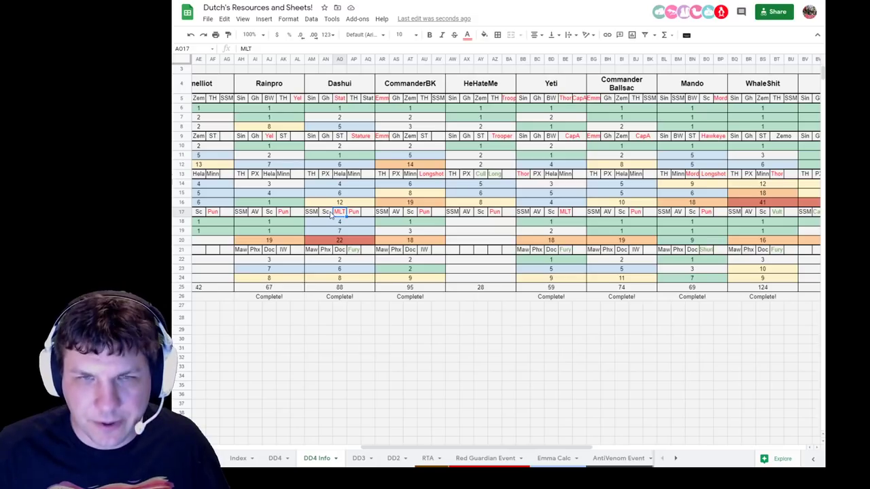
# - Review Stature and Fury in column AM's other teams and IW in column AR's, and recheck column AM's Node 10 and 11 counts
pyautogui.click(359, 140)
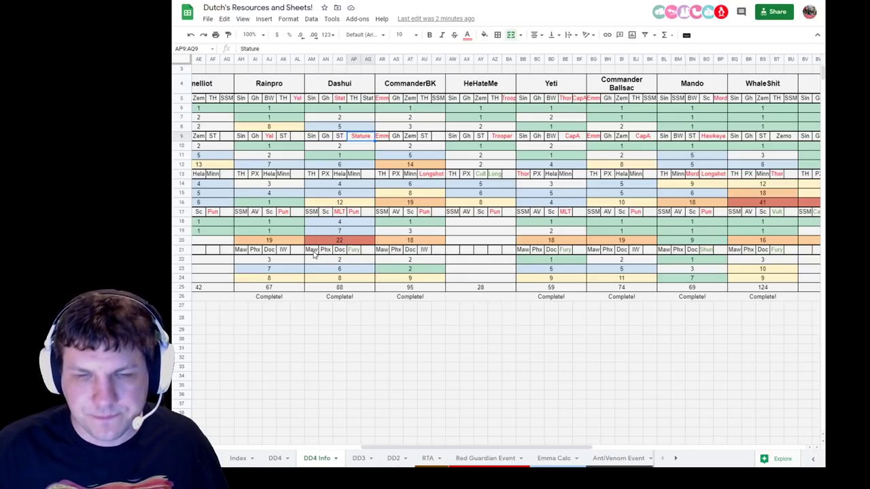
pyautogui.click(425, 252)
pyautogui.click(354, 252)
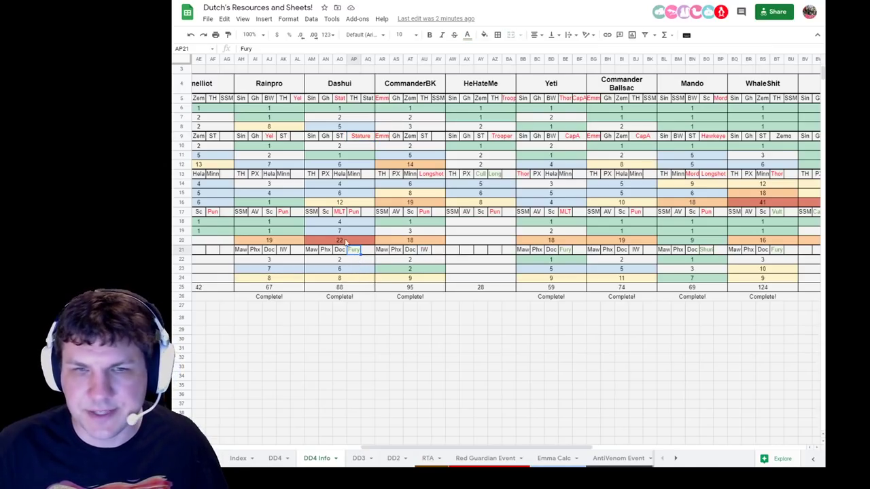
pyautogui.moveTo(325, 231)
pyautogui.mouseDown()
pyautogui.moveTo(331, 243)
pyautogui.moveTo(327, 234)
pyautogui.mouseUp()
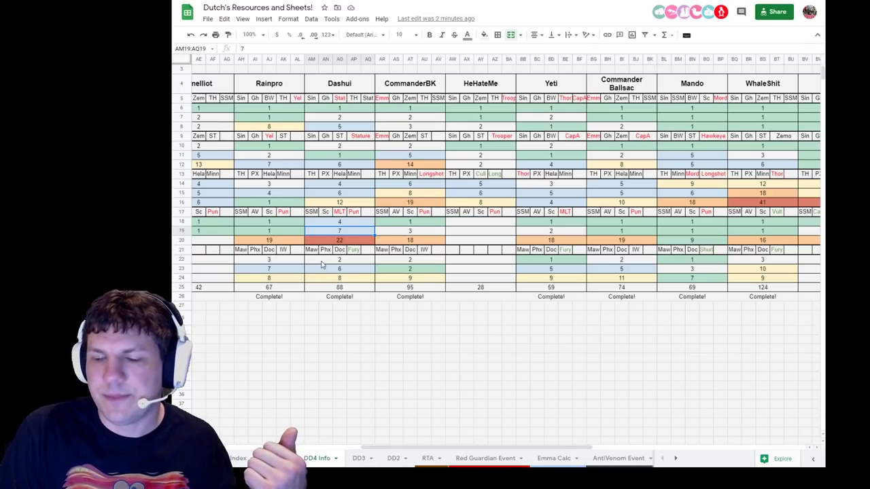
pyautogui.click(325, 224)
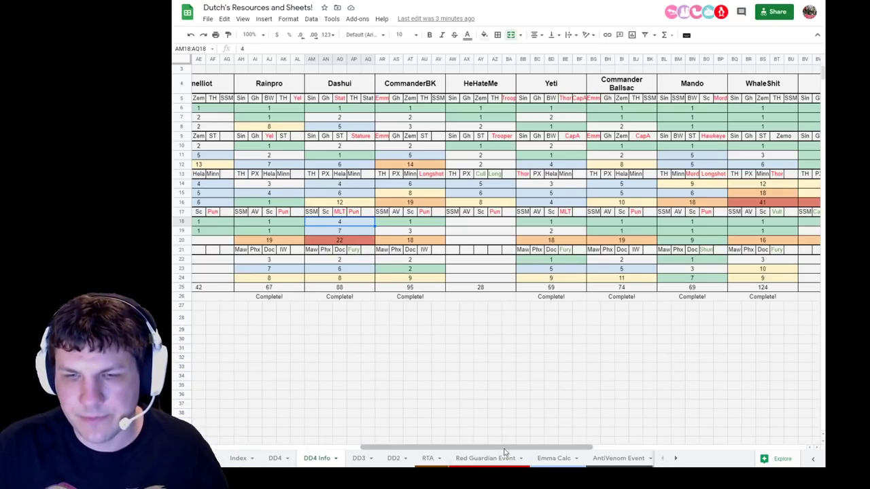
# - Compare the Node 10 to 12 counts in column BQ with column BL's City team and counts, including Node 12
pyautogui.moveTo(504, 450); pyautogui.dragTo(621, 452)
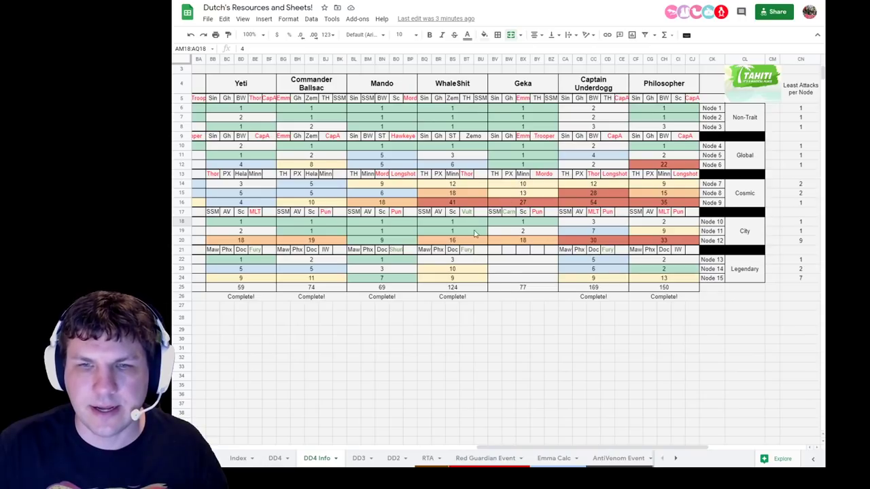
pyautogui.click(457, 240)
pyautogui.moveTo(472, 222); pyautogui.dragTo(468, 245)
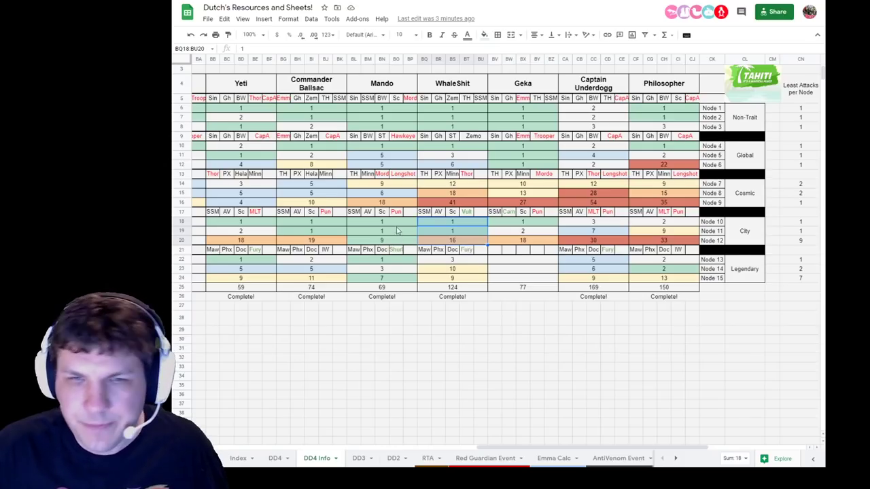
pyautogui.click(358, 213)
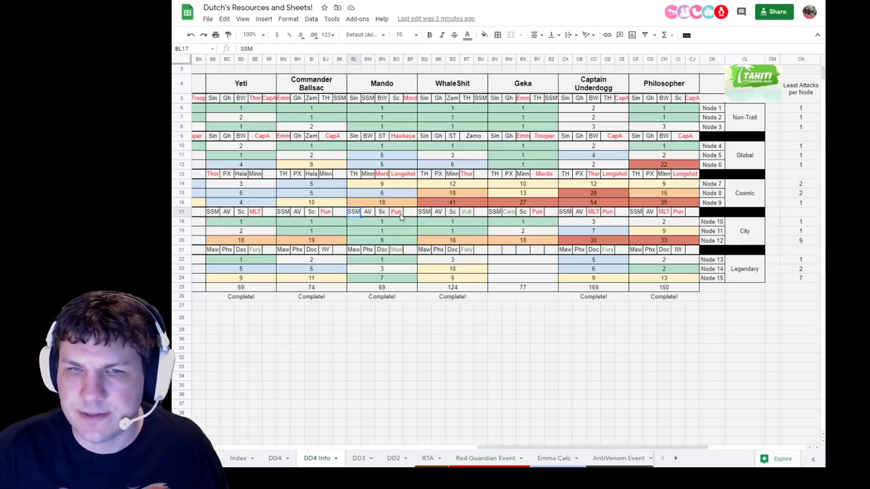
pyautogui.moveTo(386, 222); pyautogui.dragTo(389, 242)
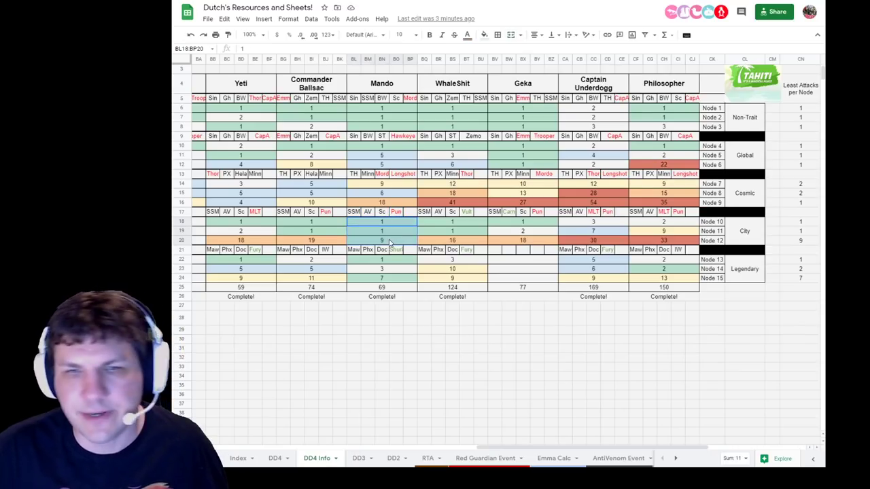
pyautogui.click(389, 242)
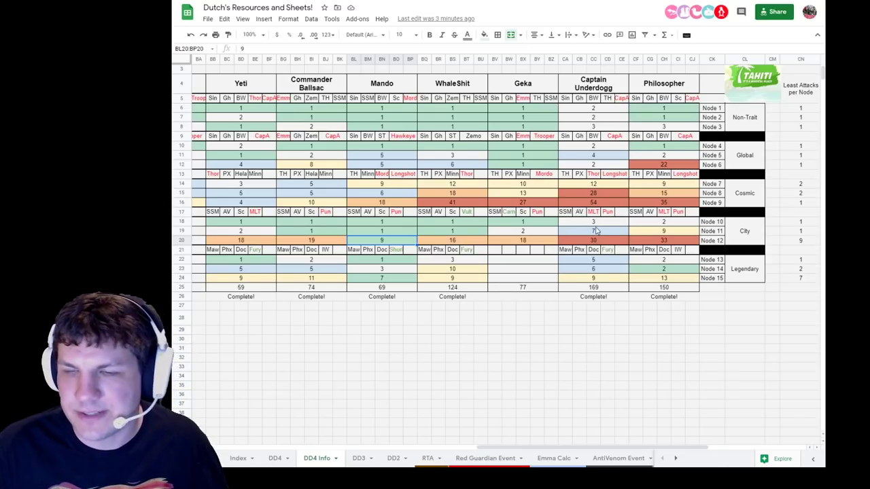
# - Compare the Node 10 to 12 counts in columns CA and CF with column AM's counts and Pun in its City team
pyautogui.moveTo(596, 223); pyautogui.dragTo(602, 241)
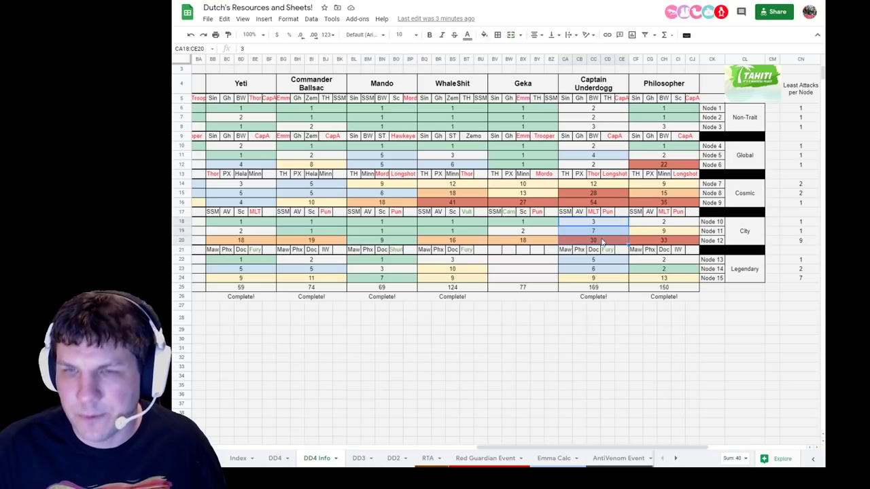
pyautogui.click(648, 225)
pyautogui.moveTo(649, 225); pyautogui.dragTo(652, 245)
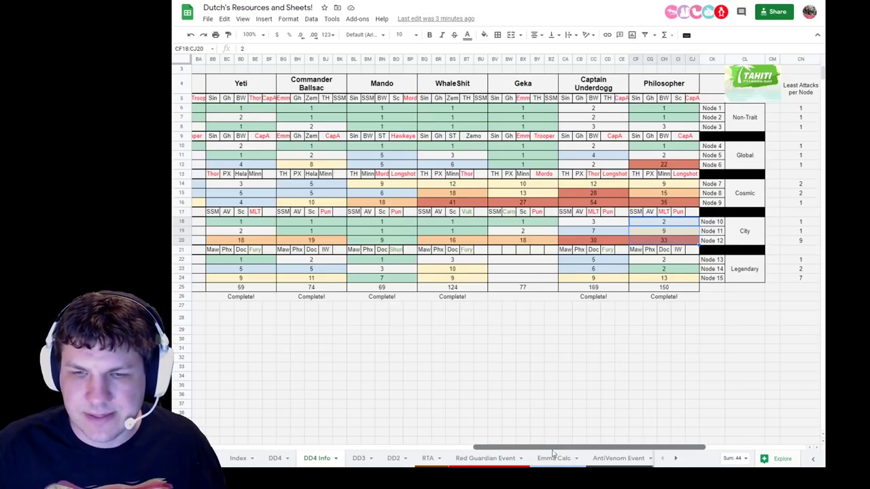
pyautogui.hscroll(-6, 553, 452)
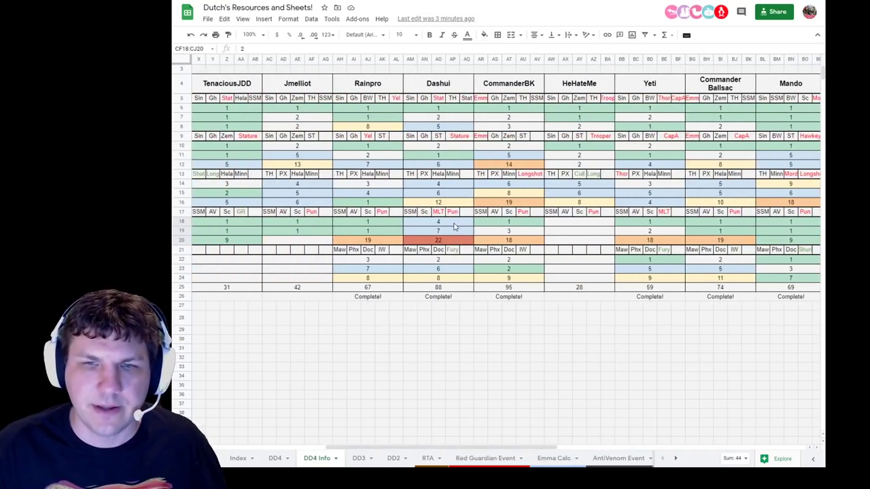
pyautogui.moveTo(454, 227); pyautogui.dragTo(452, 244)
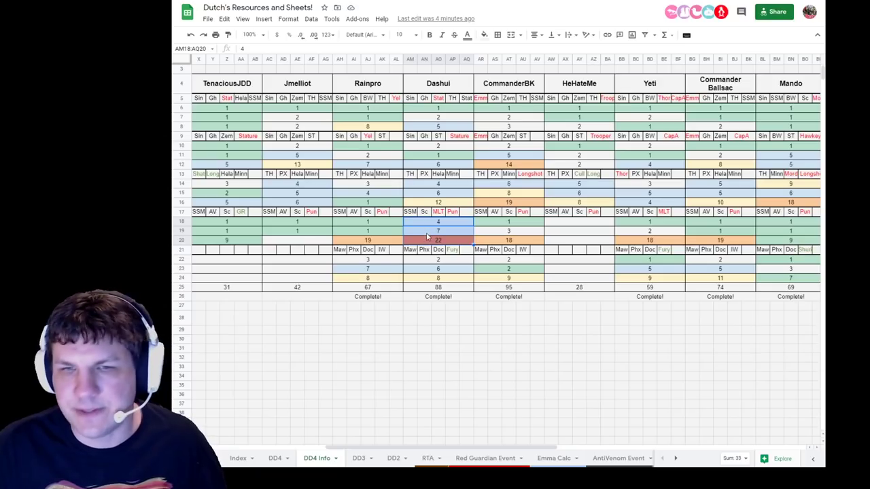
pyautogui.click(451, 213)
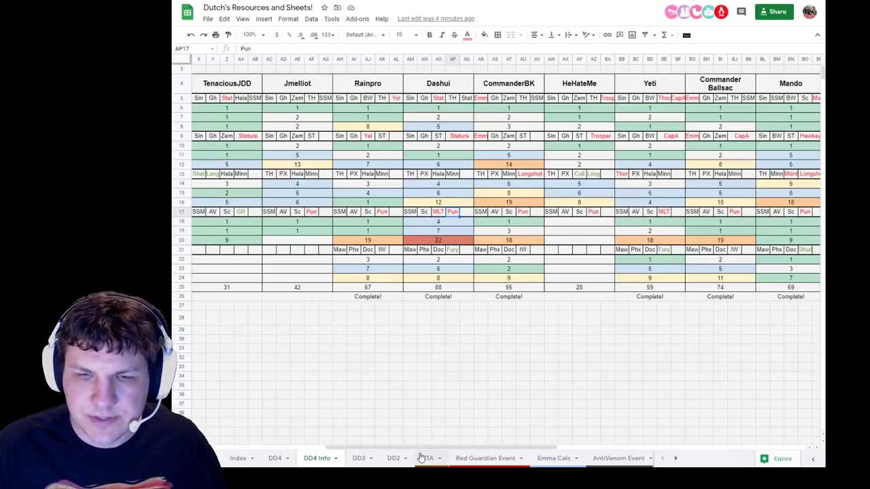
# - Examine SSM, Carn, Sc and Pun in column BV's City team
pyautogui.moveTo(423, 450); pyautogui.dragTo(513, 450)
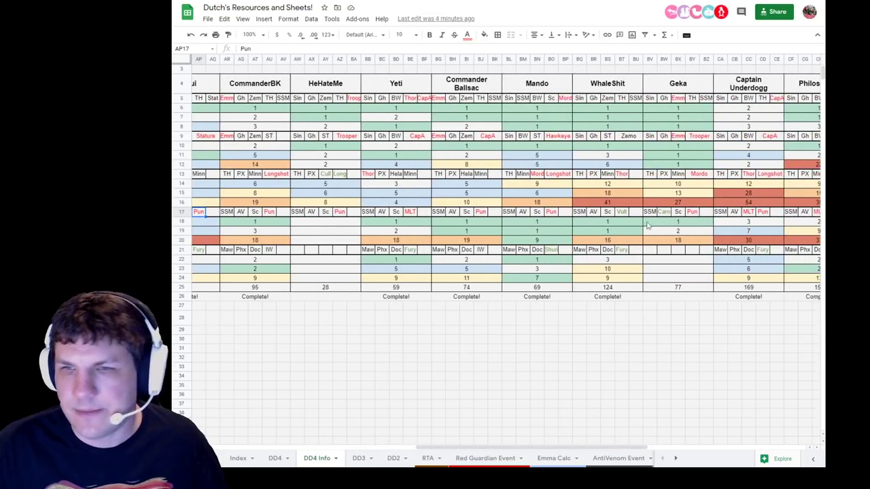
pyautogui.click(664, 212)
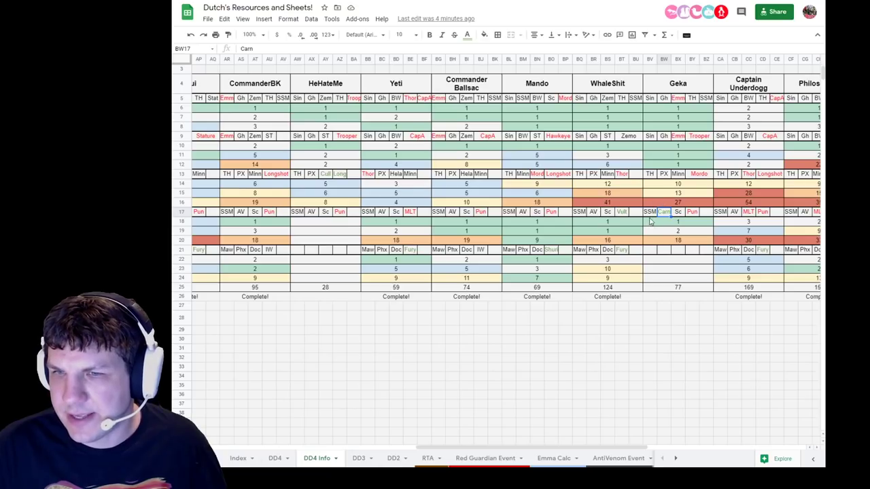
pyautogui.click(650, 215)
pyautogui.click(663, 213)
pyautogui.click(678, 214)
pyautogui.click(691, 213)
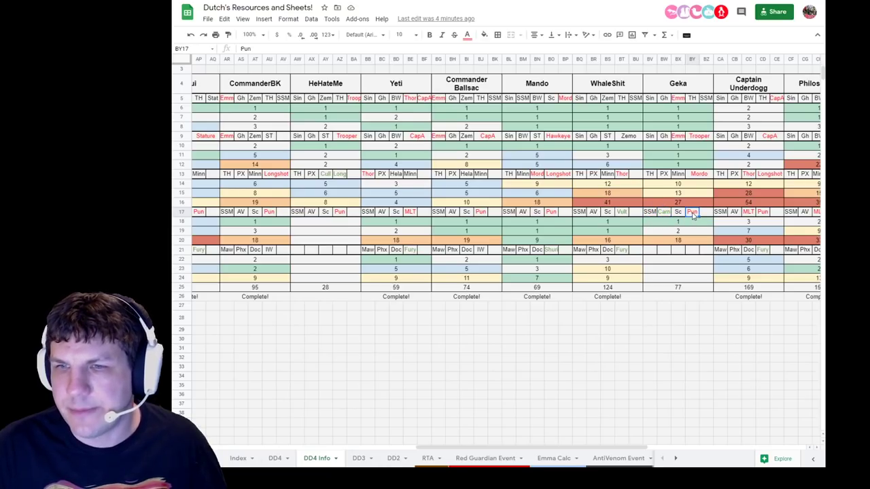
# - Compare the Node 10 to 12 counts in column BV with column BG's counts, including Node 11 in BV and Node 10 in BG
pyautogui.moveTo(674, 222); pyautogui.dragTo(674, 243)
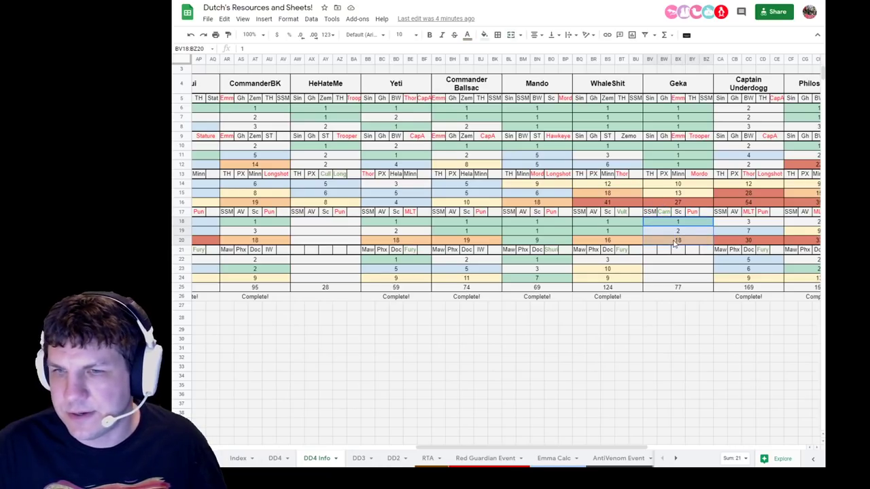
pyautogui.click(661, 233)
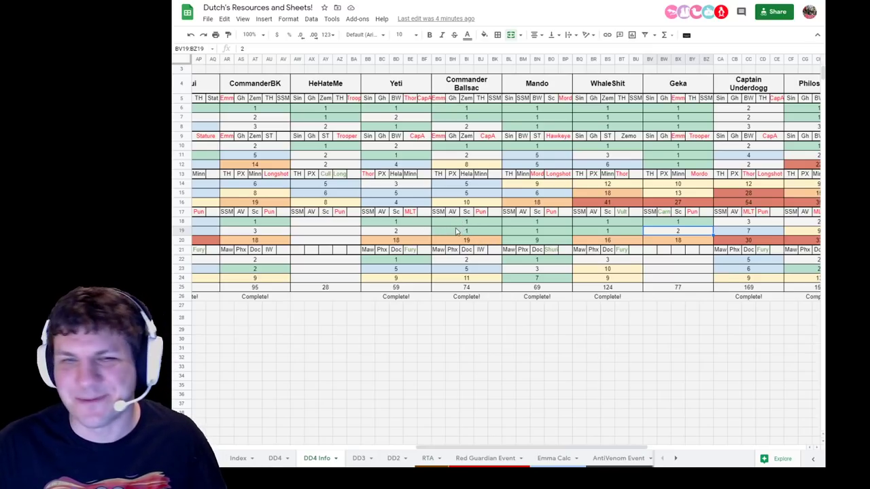
pyautogui.moveTo(454, 223); pyautogui.dragTo(460, 241)
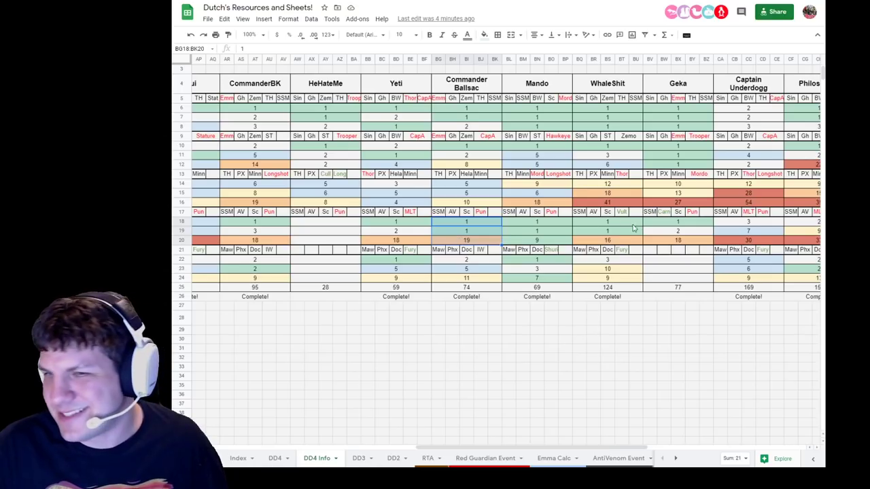
pyautogui.click(485, 226)
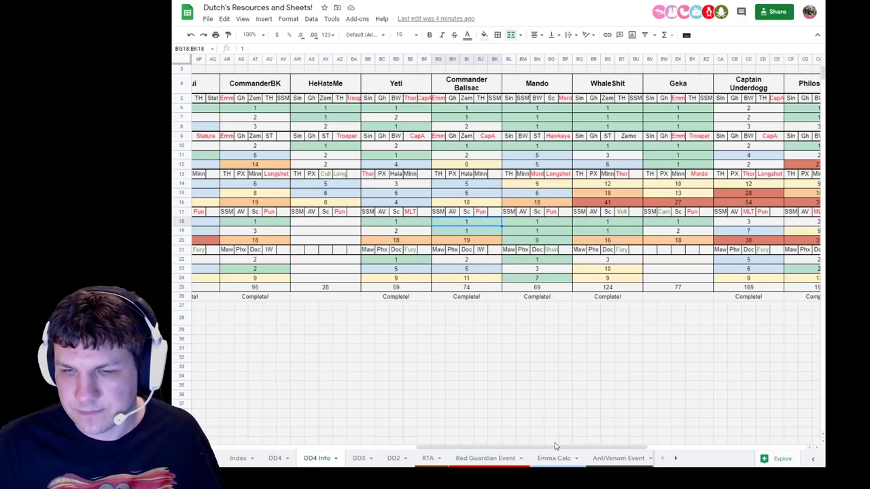
# - Check Sc and SSM in column D's City team along with its Node 11 count
pyautogui.moveTo(552, 446); pyautogui.dragTo(330, 450)
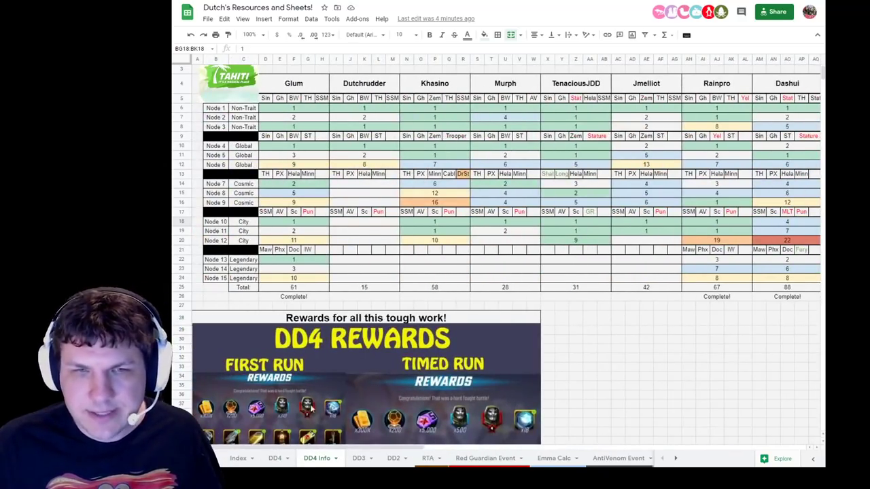
pyautogui.click(267, 214)
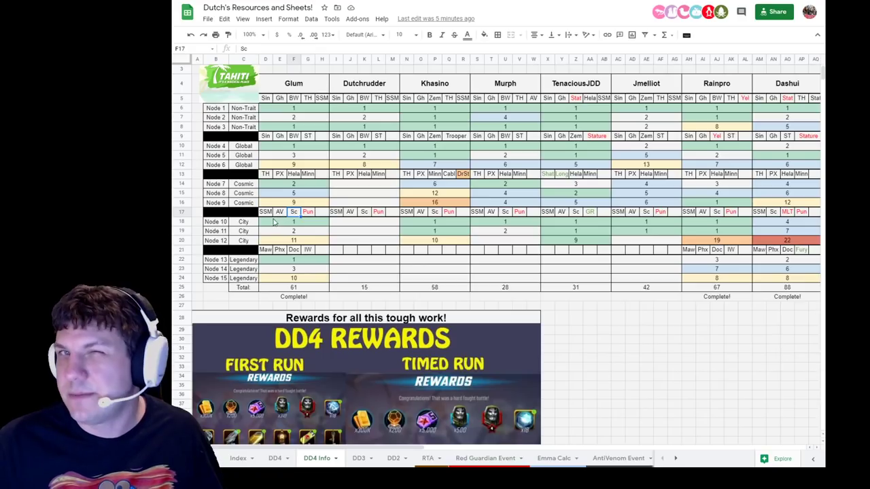
pyautogui.click(269, 213)
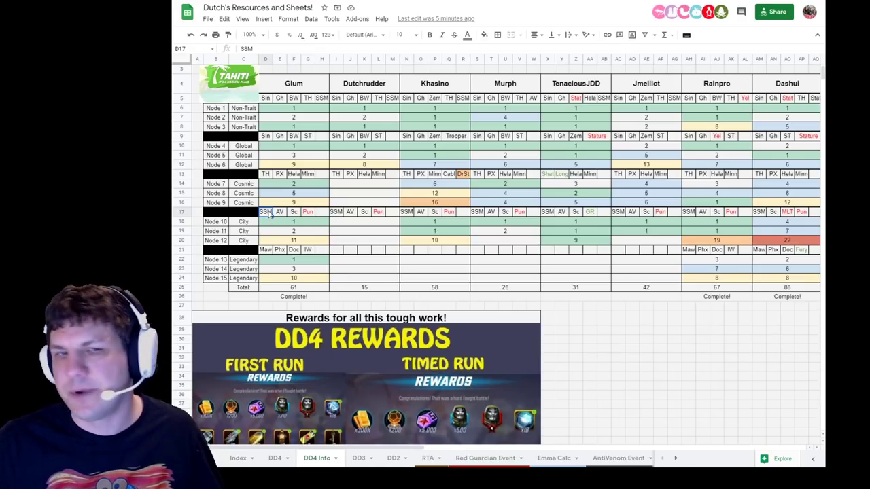
pyautogui.click(287, 234)
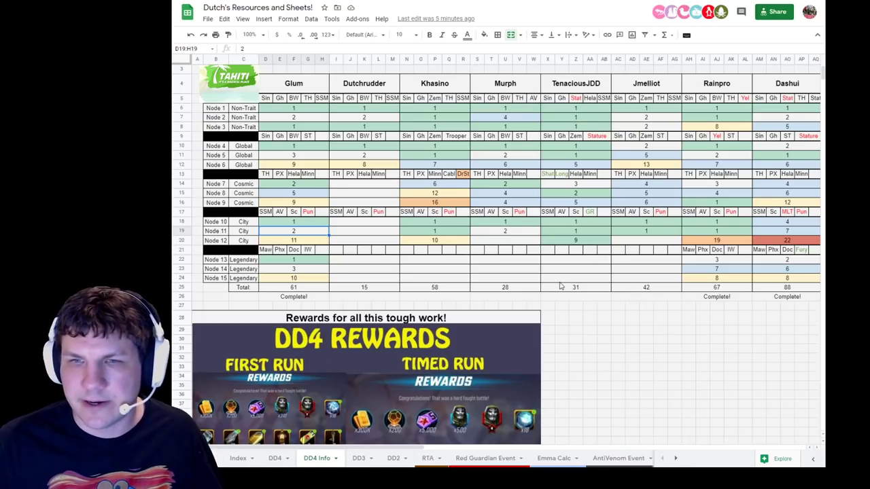
# - Review column X's Node 10 to 12 counts and GR in its City team, checking Hela in its Cosmic team
pyautogui.moveTo(593, 223); pyautogui.dragTo(583, 243)
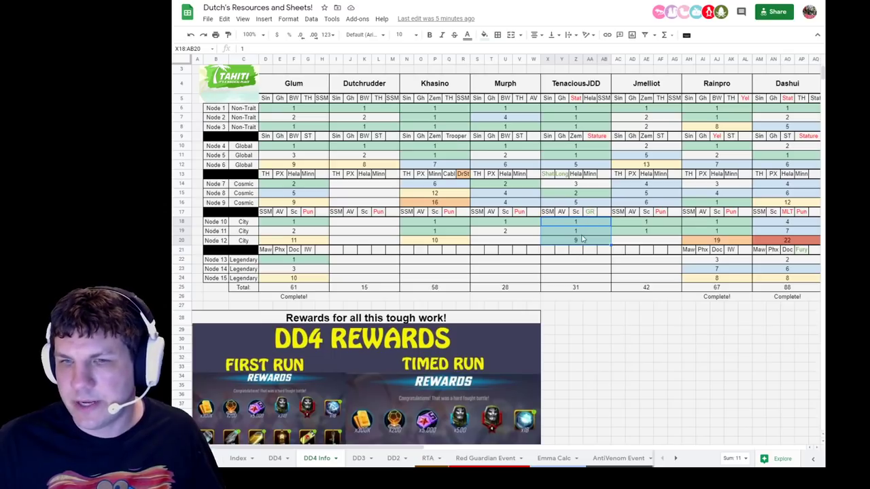
pyautogui.click(583, 233)
pyautogui.click(580, 242)
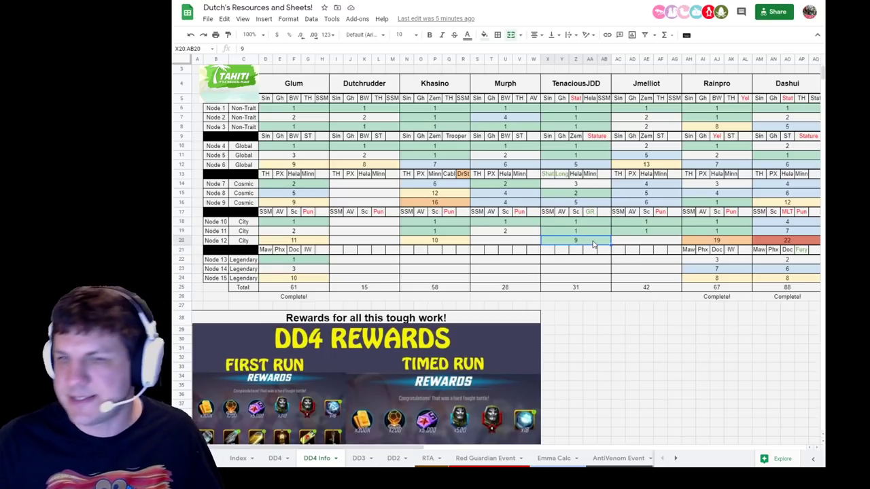
pyautogui.click(590, 213)
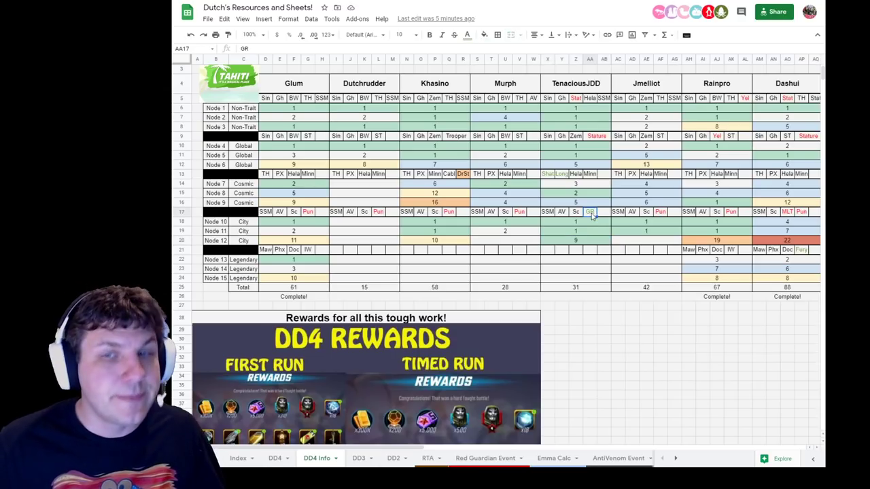
pyautogui.click(581, 176)
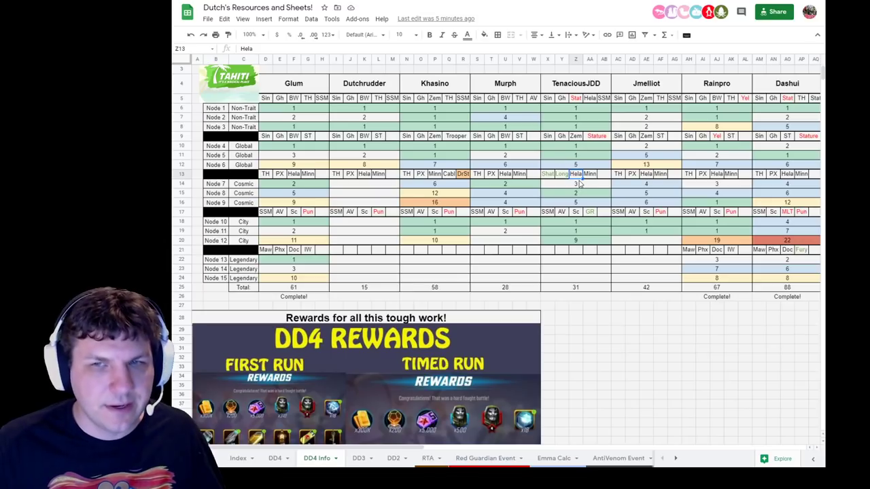
pyautogui.click(590, 213)
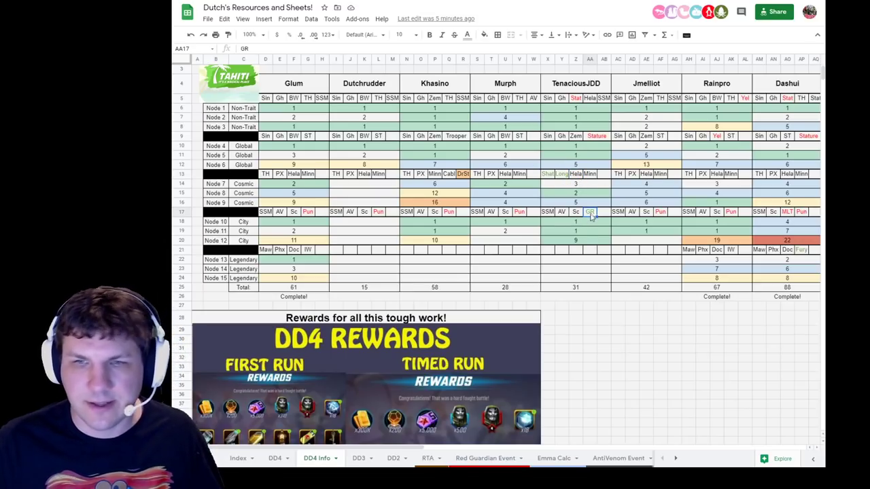
# - Compare the Legendary Node 13 to 15 counts in columns D, AH, AM, AR and BB, noting column X's Legendary team slot
pyautogui.click(549, 251)
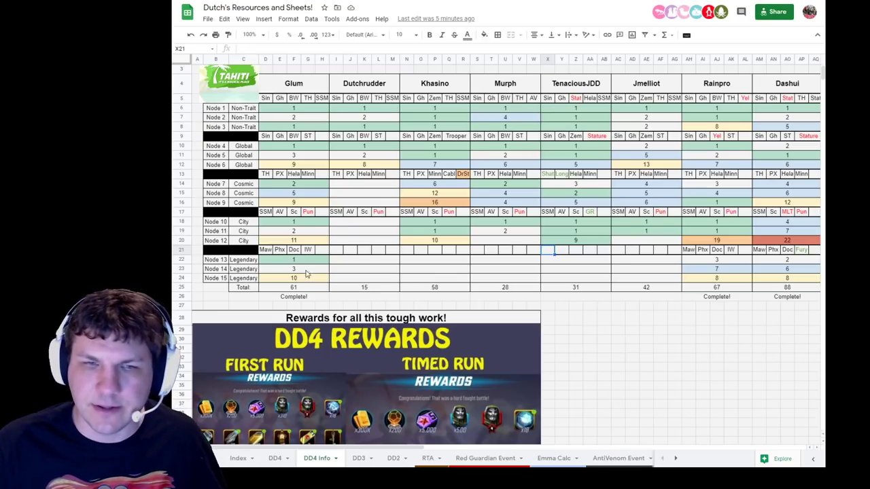
pyautogui.moveTo(306, 260); pyautogui.dragTo(307, 278)
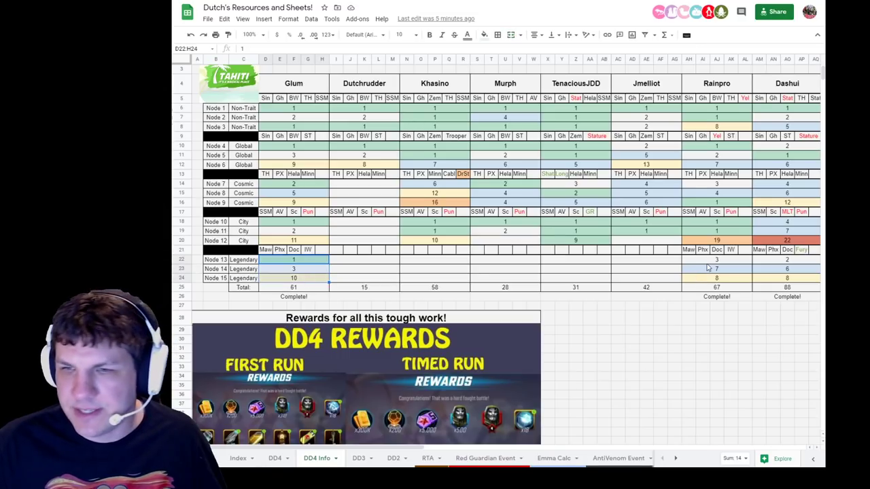
pyautogui.moveTo(707, 260); pyautogui.dragTo(707, 279)
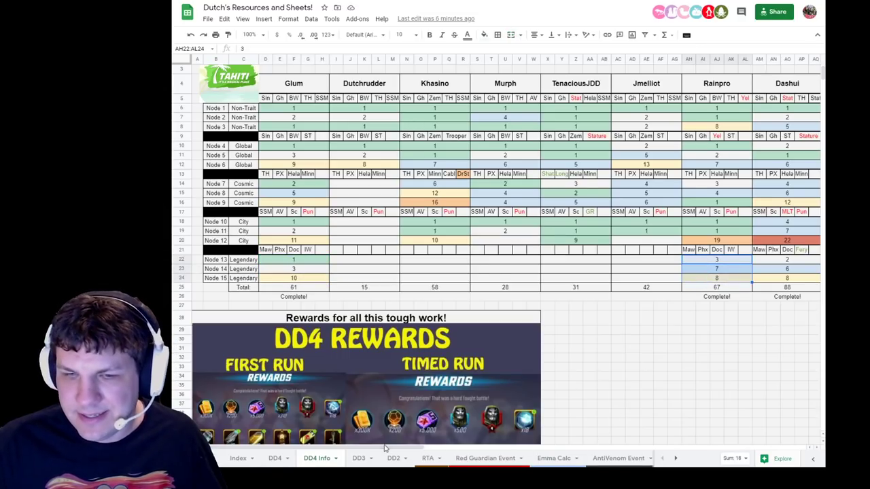
pyautogui.moveTo(383, 449); pyautogui.dragTo(556, 448)
pyautogui.moveTo(333, 260); pyautogui.dragTo(333, 279)
pyautogui.moveTo(398, 264); pyautogui.dragTo(402, 284)
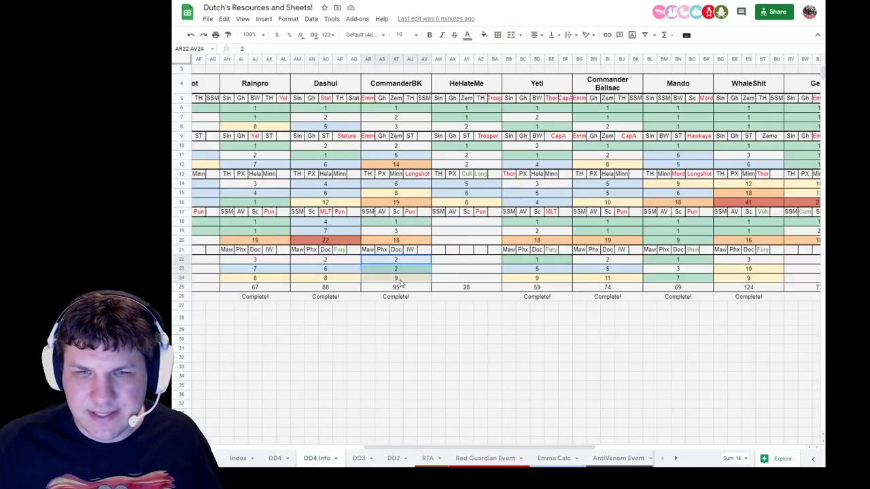
pyautogui.moveTo(564, 262); pyautogui.dragTo(560, 280)
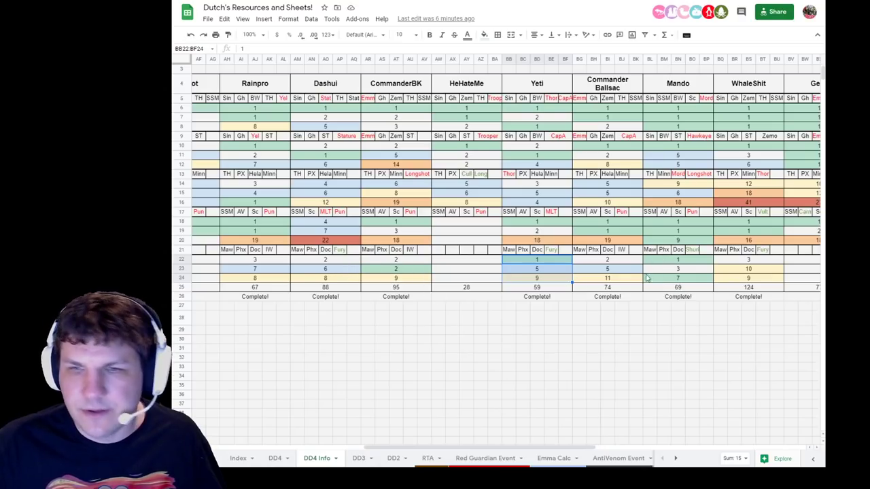
# - Compare Fury in column AM's Legendary team with Shuri in column BL's, and examine column BL's Node 13 to 15 counts
pyautogui.click(687, 264)
pyautogui.click(341, 250)
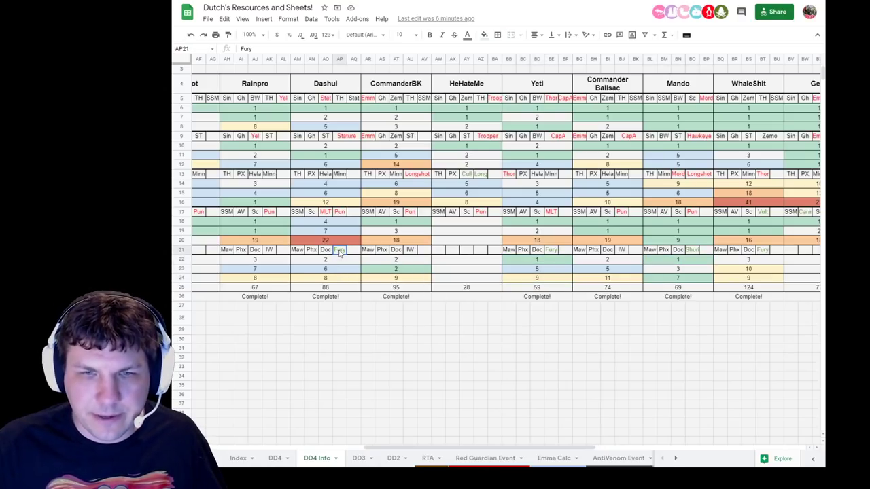
pyautogui.click(698, 251)
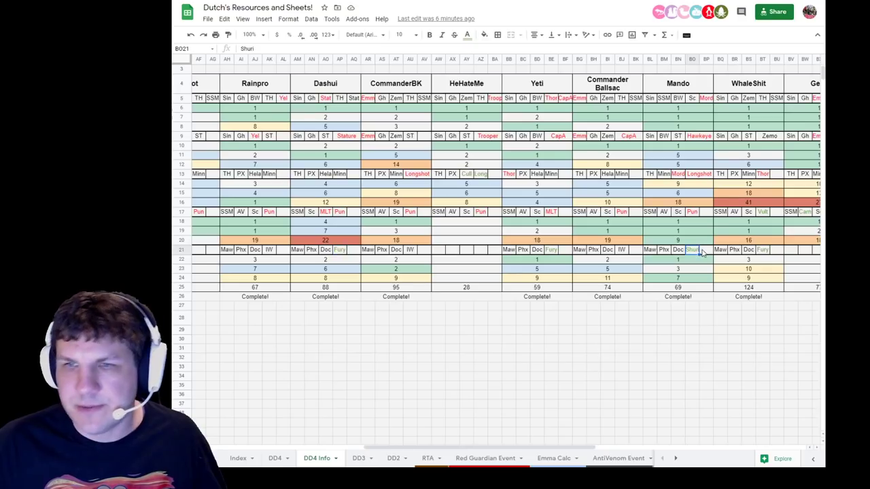
pyautogui.click(469, 261)
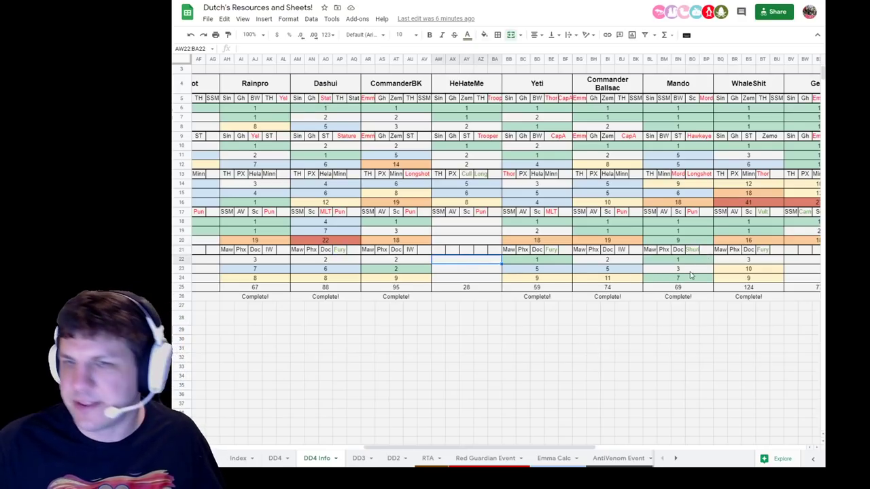
pyautogui.moveTo(690, 262); pyautogui.dragTo(690, 281)
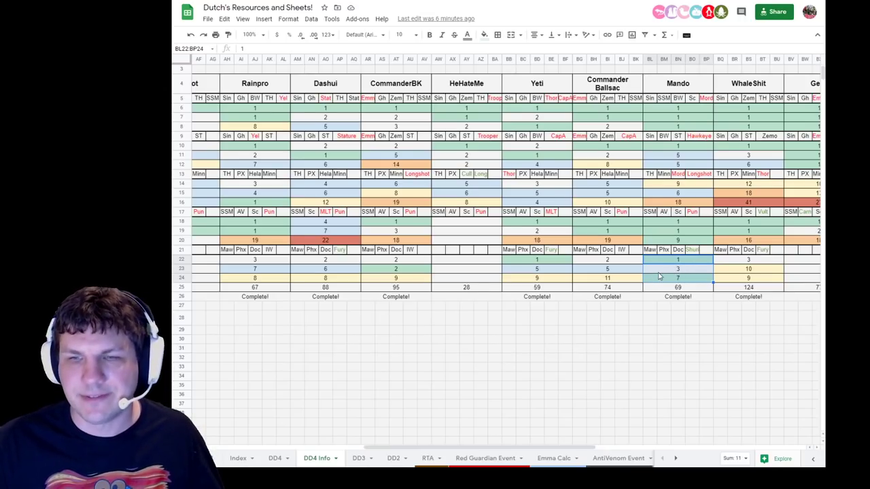
pyautogui.click(695, 265)
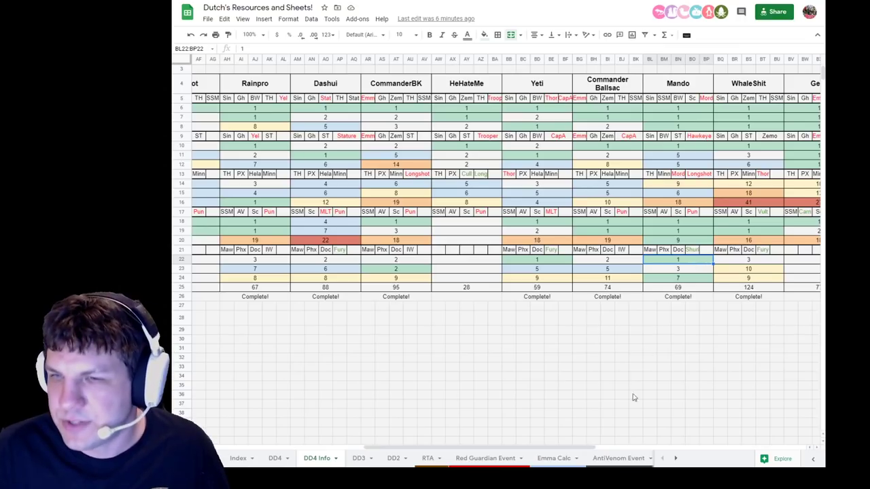
# - Compare the Legendary Node 13 to 15 counts in columns BQ and CA
pyautogui.moveTo(562, 450); pyautogui.dragTo(610, 450)
pyautogui.click(631, 264)
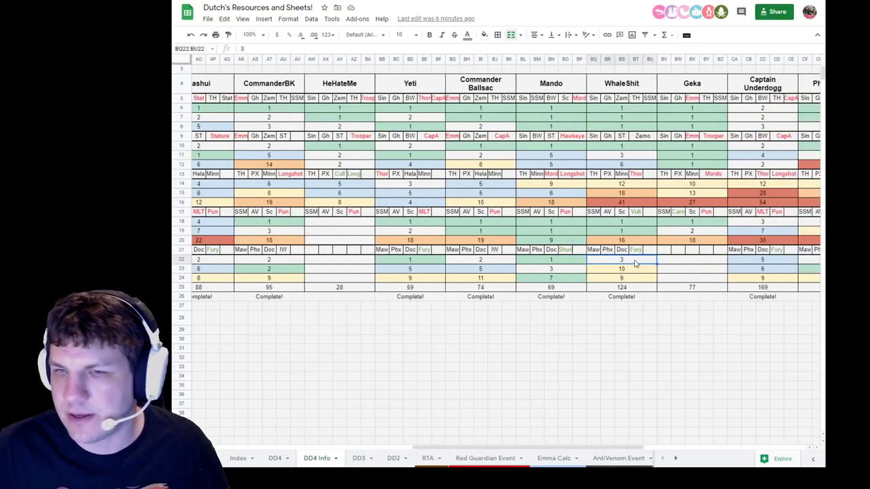
pyautogui.moveTo(632, 267); pyautogui.dragTo(641, 278)
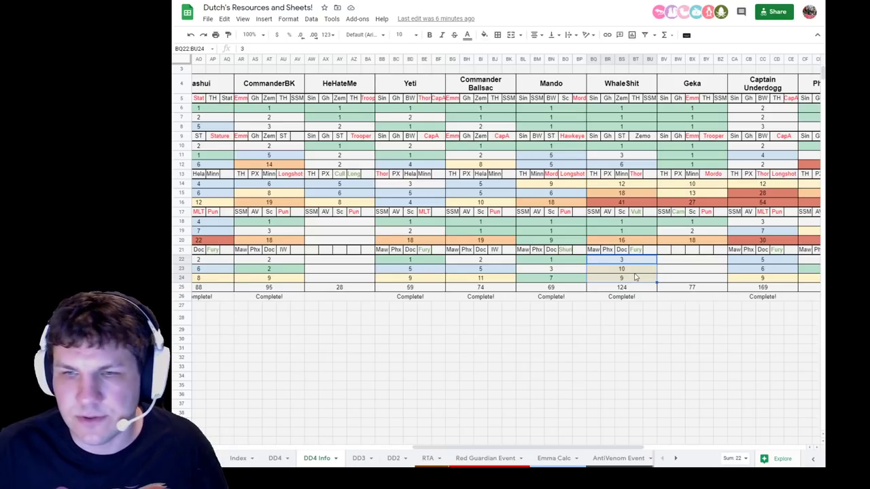
pyautogui.moveTo(769, 262); pyautogui.dragTo(771, 280)
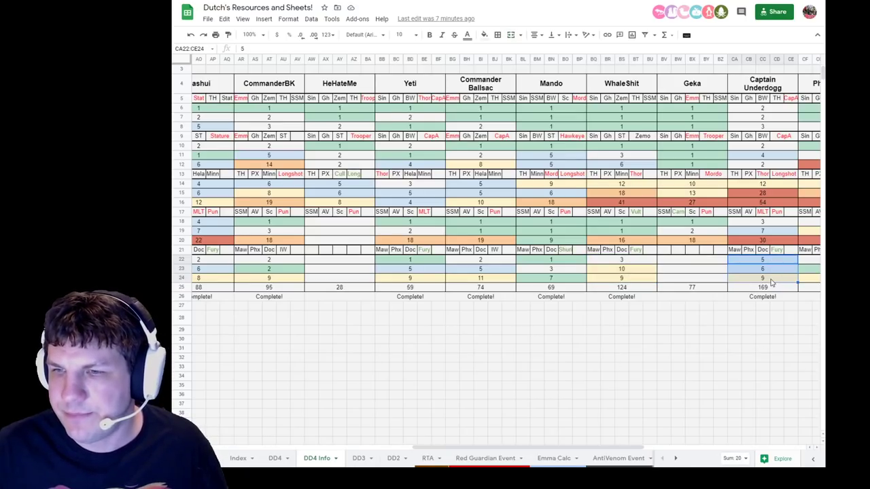
# - Recheck the Legendary Node 13 to 15 counts in columns BL and BG against the other players' columns
pyautogui.hscroll(3, 625, 444)
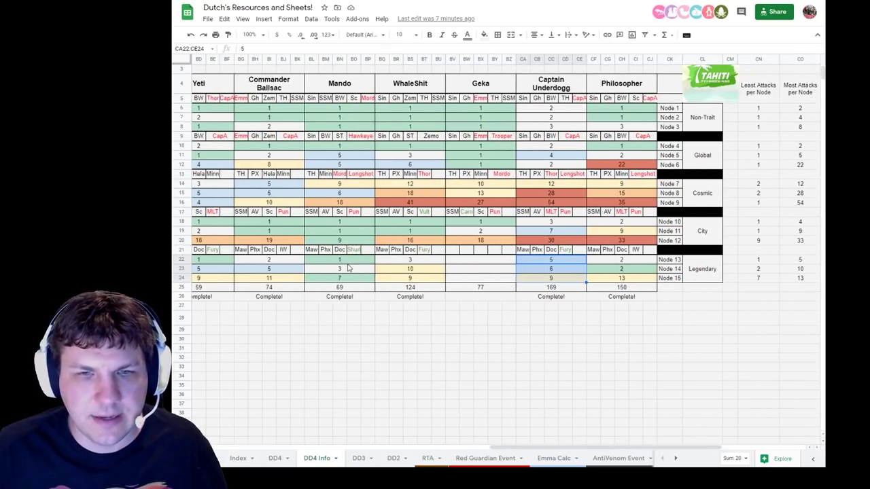
pyautogui.moveTo(347, 263); pyautogui.dragTo(349, 279)
pyautogui.moveTo(276, 262); pyautogui.dragTo(274, 286)
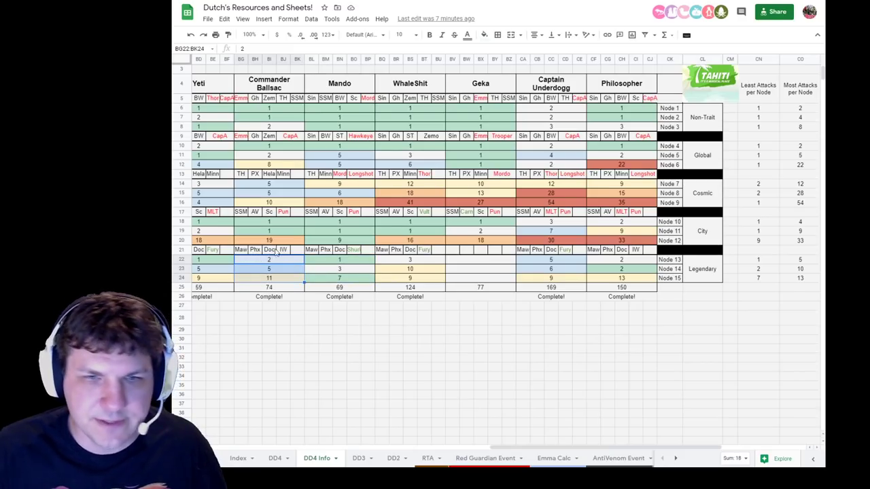
pyautogui.moveTo(555, 438); pyautogui.dragTo(392, 439)
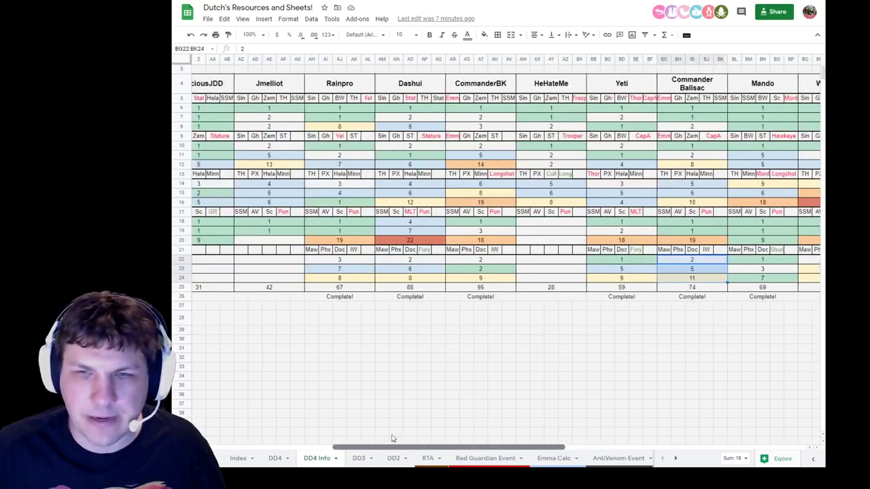
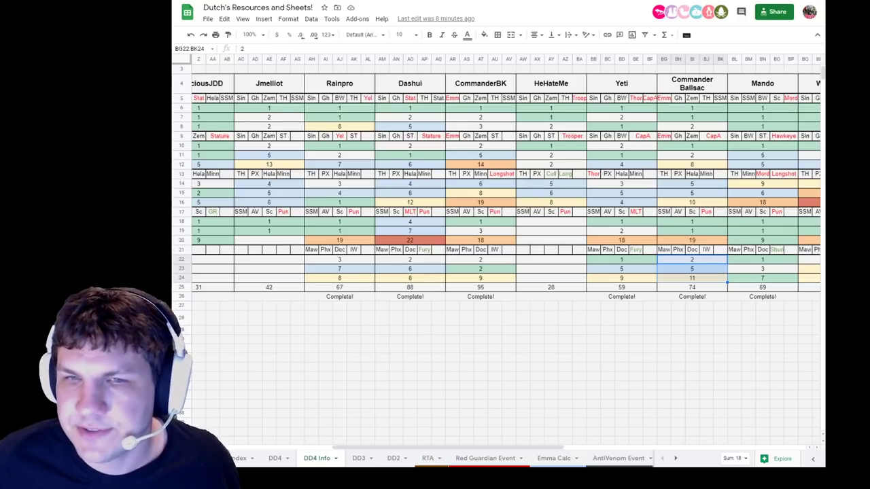
# - Switch to the GROOT spreadsheet's Inventory sheet and review the row 20 gear shortfalls for Tech, Bio, Mystic and Skill
pyautogui.hotkey('ctrl', 'Tab')
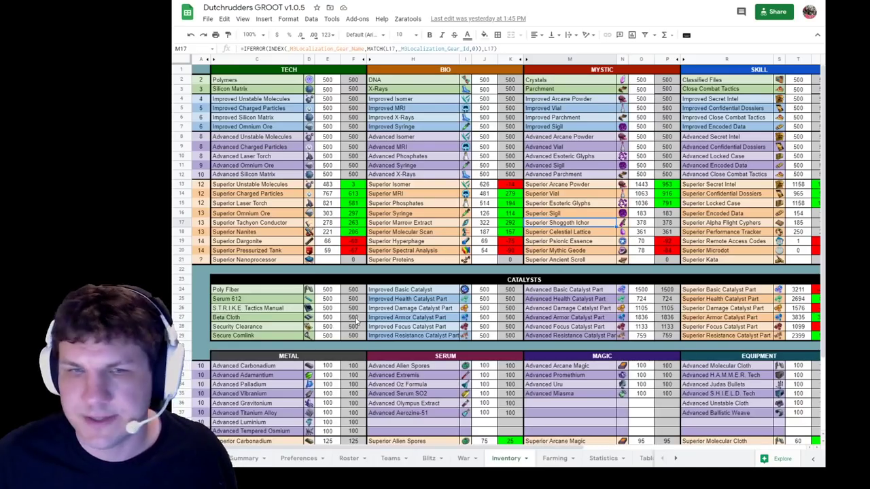
pyautogui.click(554, 458)
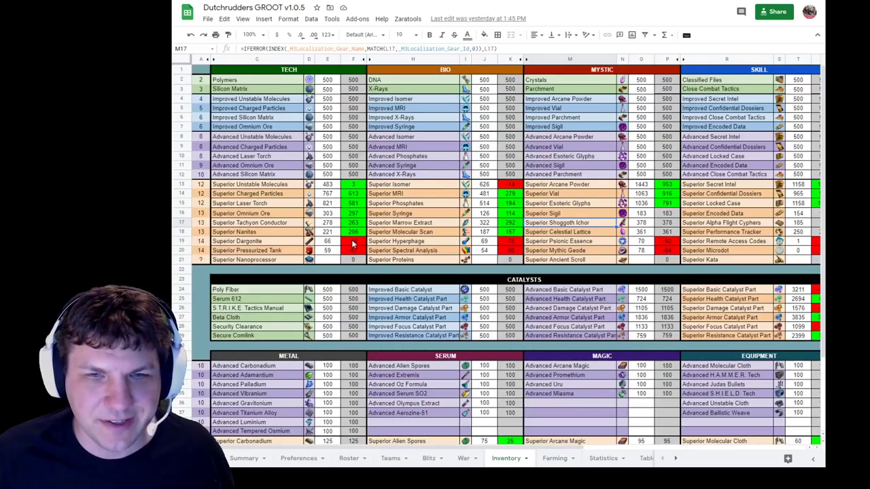
pyautogui.click(352, 250)
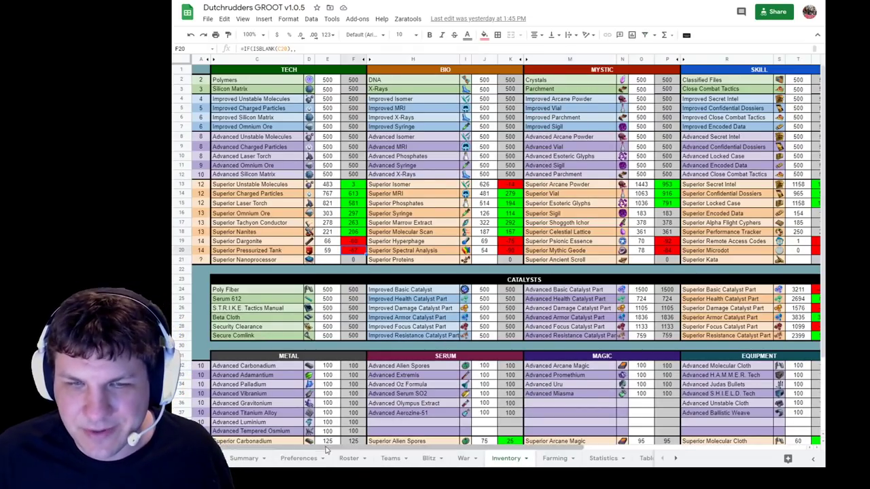
pyautogui.hscroll(3, 351, 446)
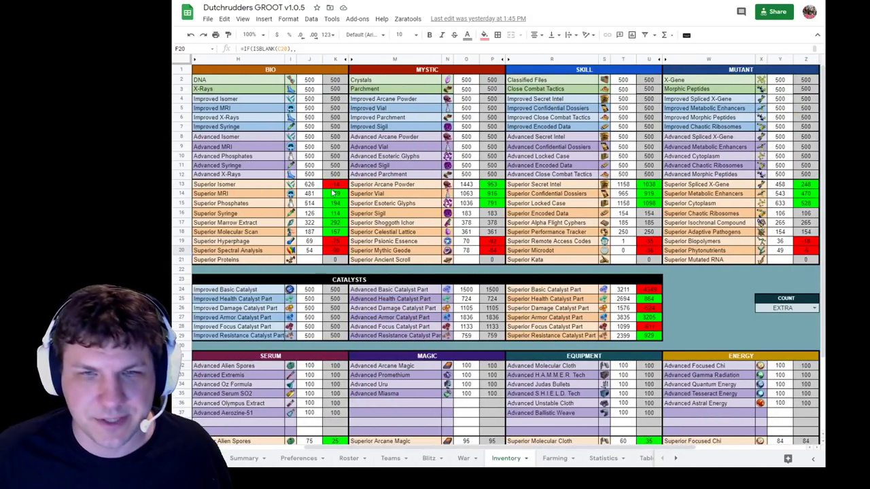
pyautogui.click(339, 251)
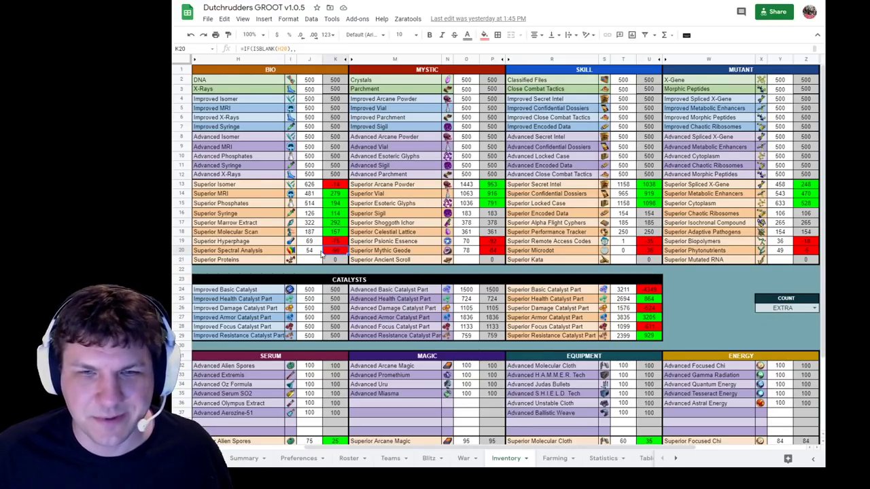
pyautogui.click(491, 249)
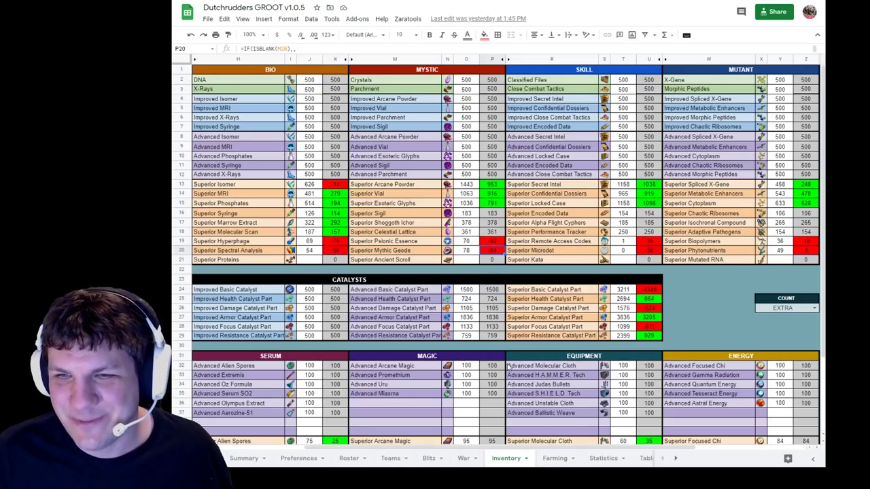
pyautogui.moveTo(470, 449); pyautogui.dragTo(553, 452)
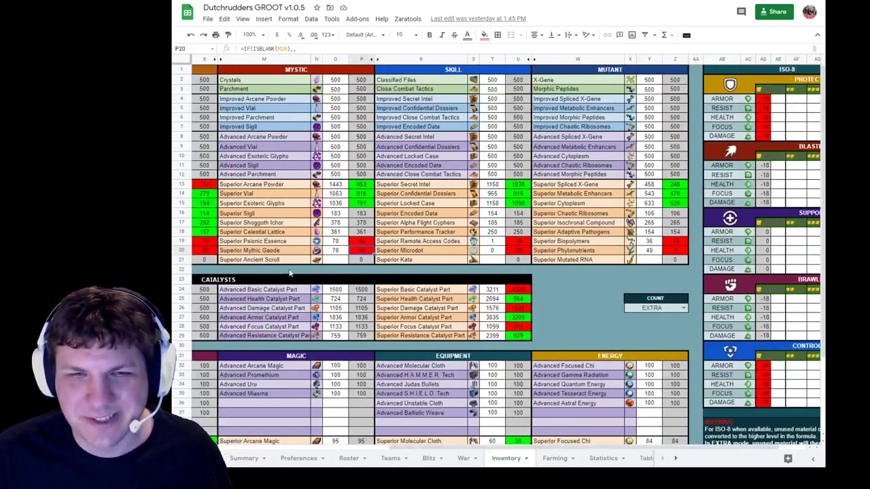
pyautogui.click(522, 251)
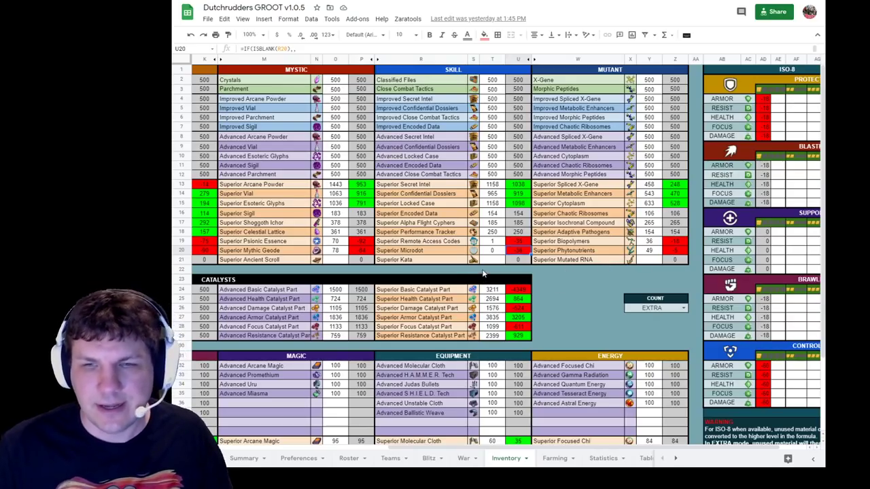
# - Examine the stock and extra counts for the Superior Basic, Damage and Focus Catalyst Parts
pyautogui.scroll(-1, 591, 270)
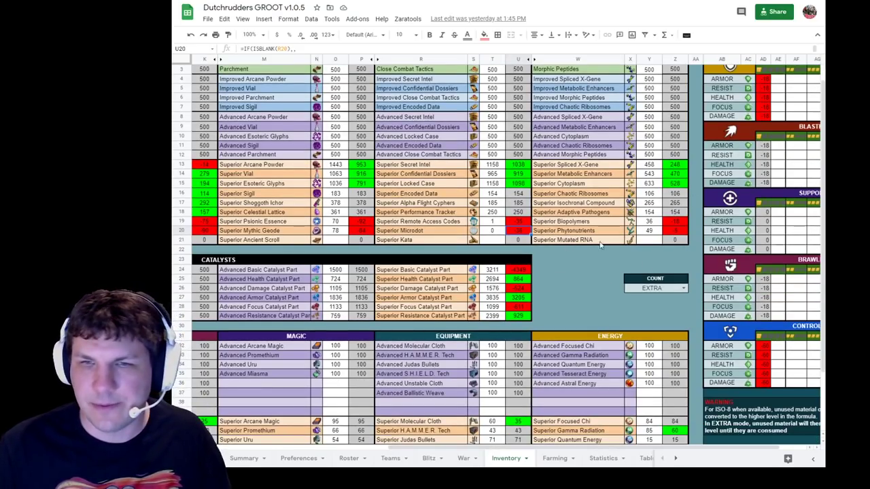
pyautogui.scroll(-1, 563, 265)
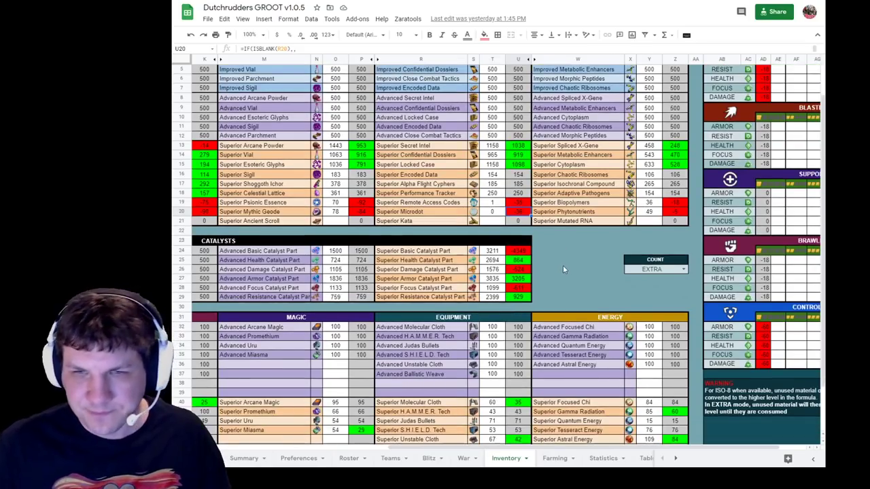
pyautogui.click(445, 253)
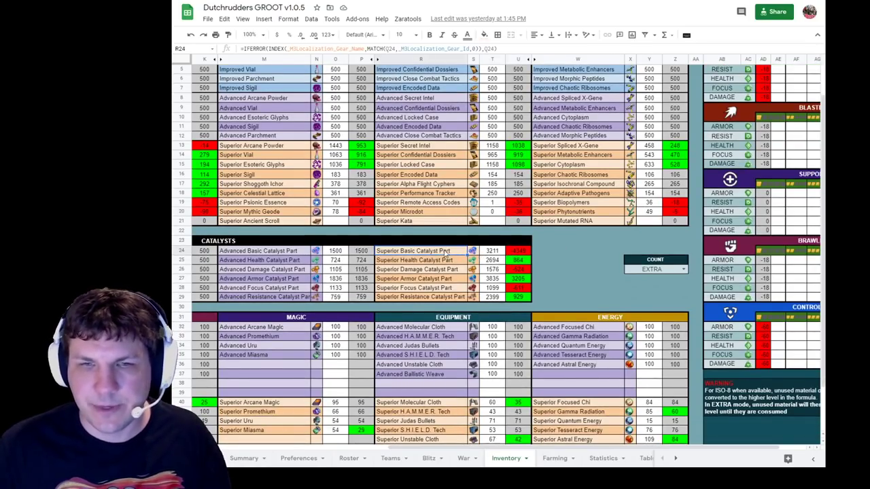
pyautogui.click(498, 253)
pyautogui.click(522, 252)
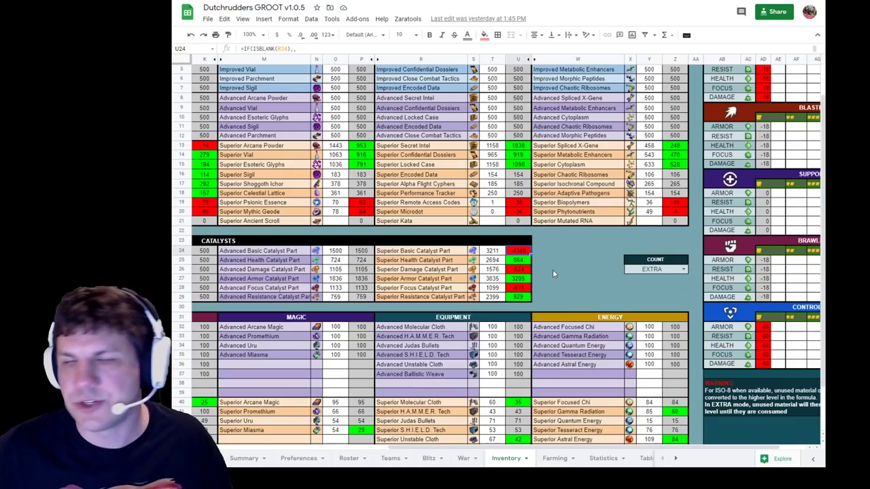
pyautogui.click(517, 270)
pyautogui.click(519, 288)
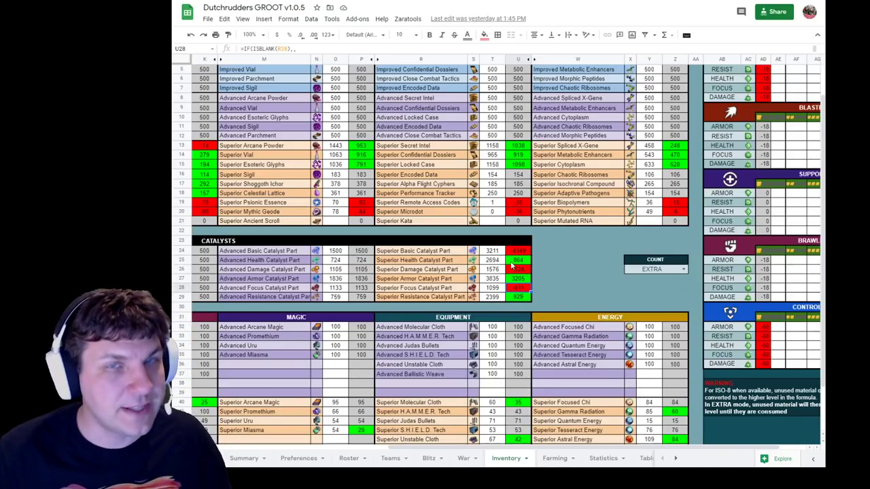
pyautogui.click(569, 266)
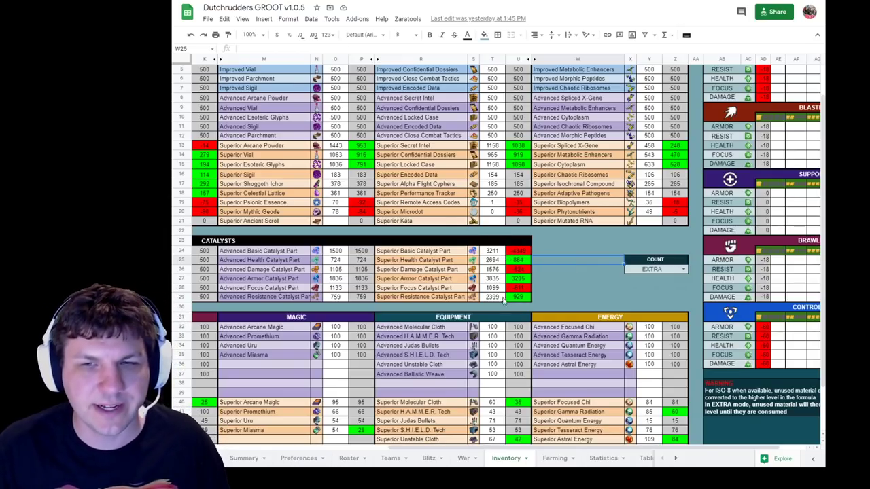
pyautogui.click(578, 287)
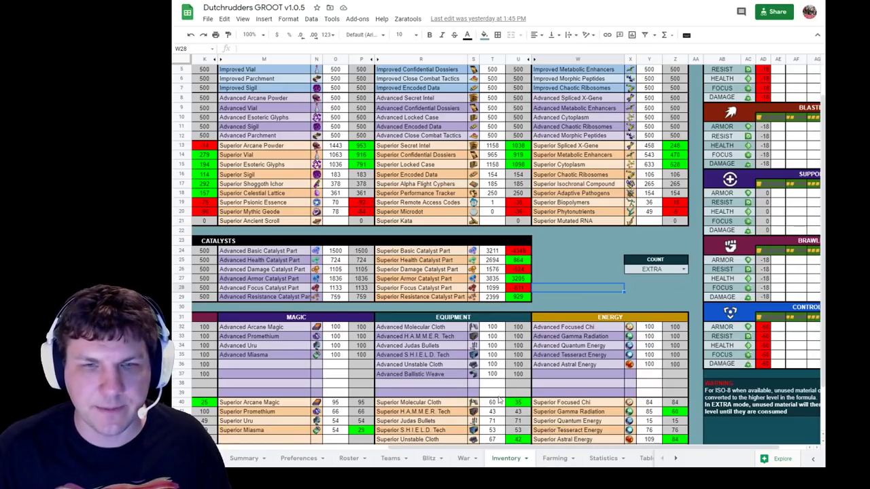
# - Compare the Superior gear counts in rows 19 and 20 across the Tech, Bio, Mystic, Skill and Mutant categories
pyautogui.moveTo(521, 452); pyautogui.dragTo(285, 451)
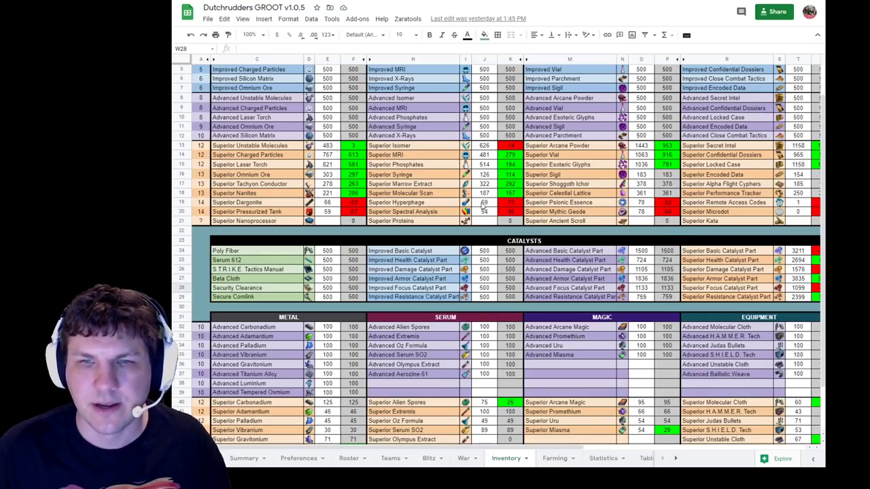
pyautogui.moveTo(523, 450); pyautogui.dragTo(544, 446)
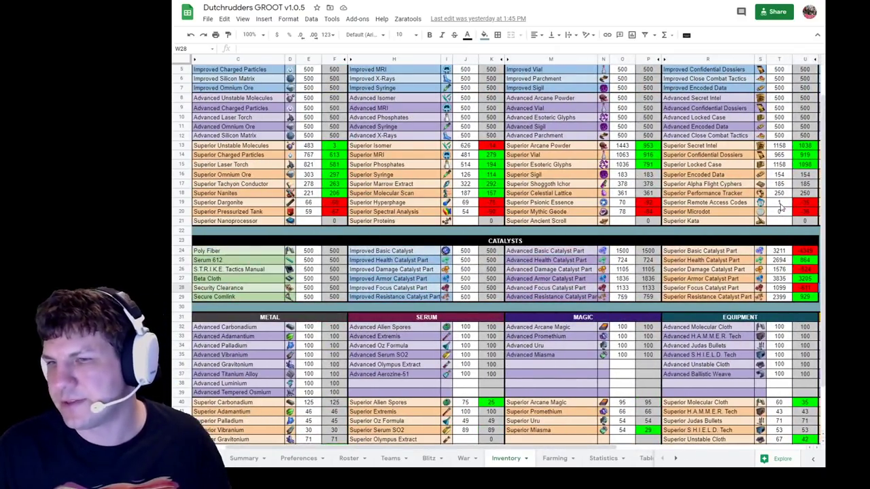
pyautogui.moveTo(500, 452); pyautogui.dragTo(615, 452)
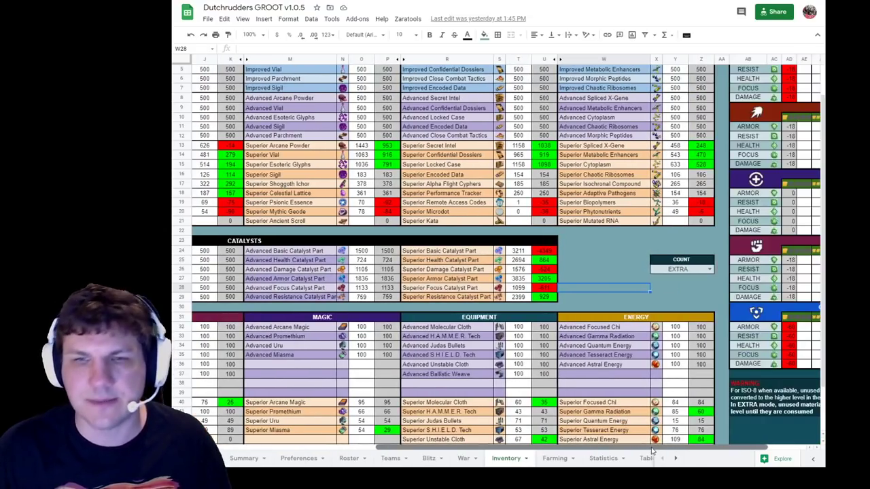
pyautogui.click(605, 256)
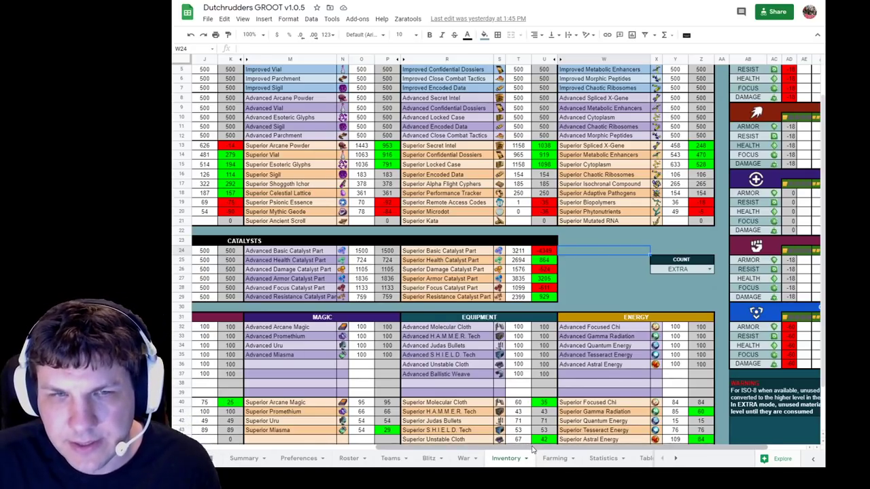
# - Check the extra count for Superior Unstable Molecules and the stock of Superior Psionic Essence and Superior Mythic Geode
pyautogui.moveTo(533, 450); pyautogui.dragTo(408, 449)
pyautogui.click(356, 147)
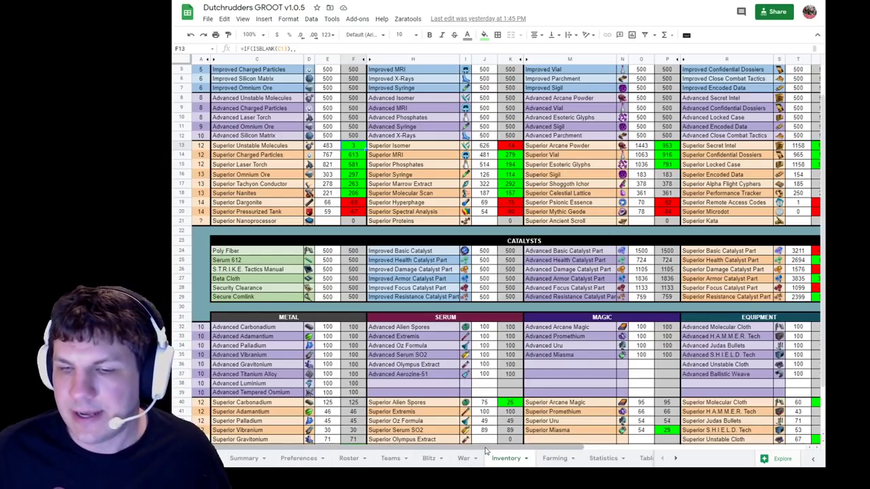
pyautogui.moveTo(476, 449); pyautogui.dragTo(567, 450)
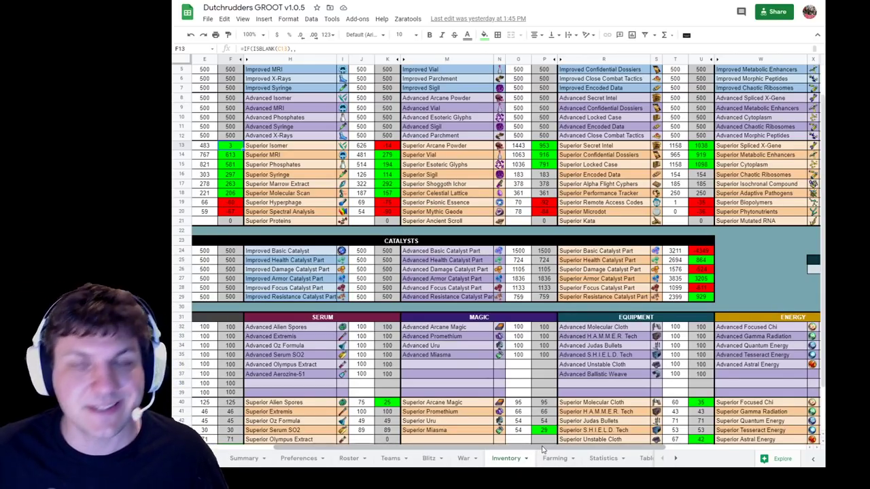
pyautogui.moveTo(542, 449); pyautogui.dragTo(586, 449)
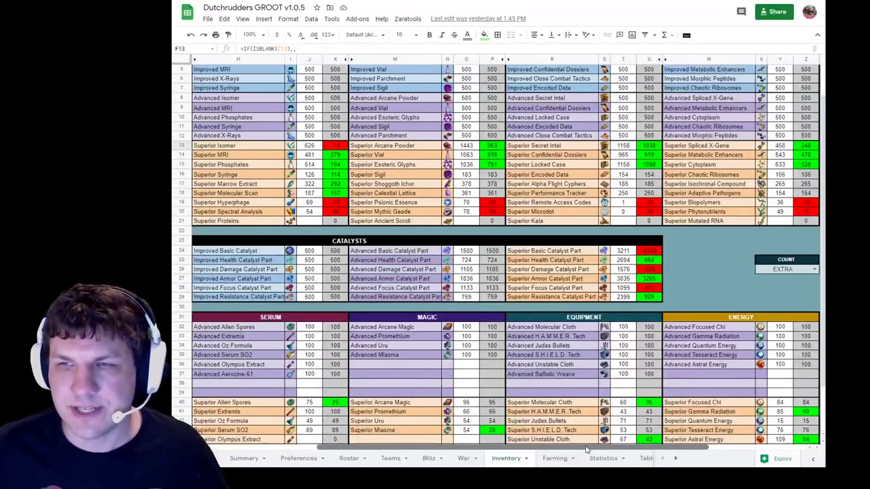
pyautogui.click(426, 204)
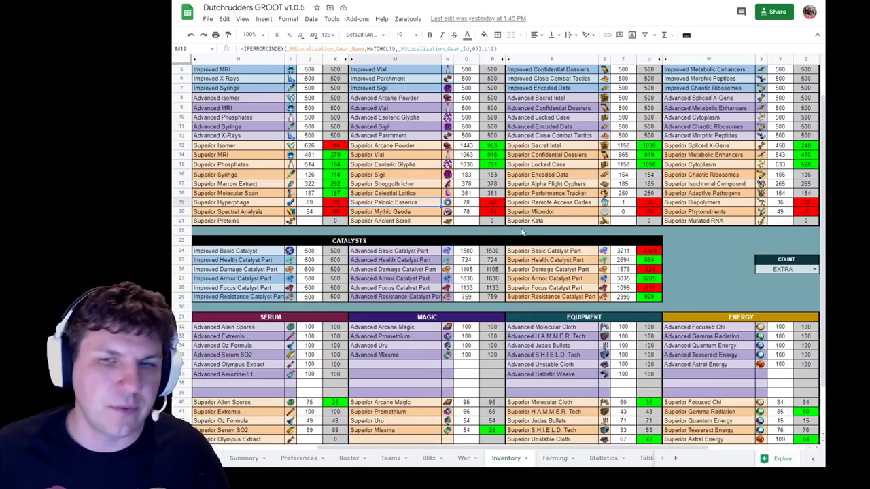
pyautogui.click(467, 209)
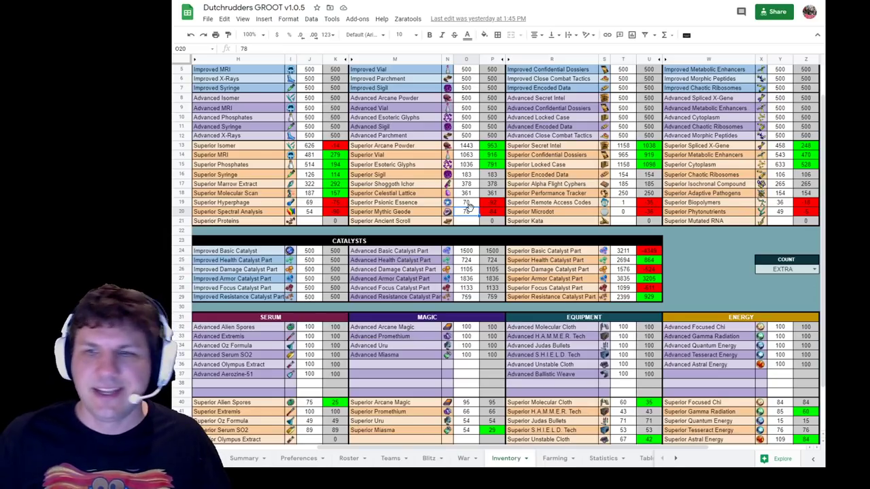
# - Compare the Superior Basic Catalyst Part stock with its extra count
pyautogui.click(650, 253)
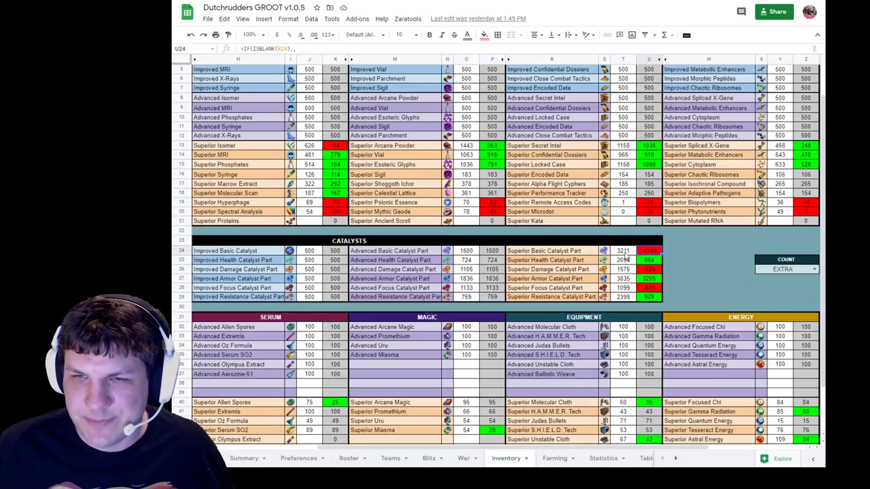
pyautogui.press('Left')
pyautogui.click(649, 253)
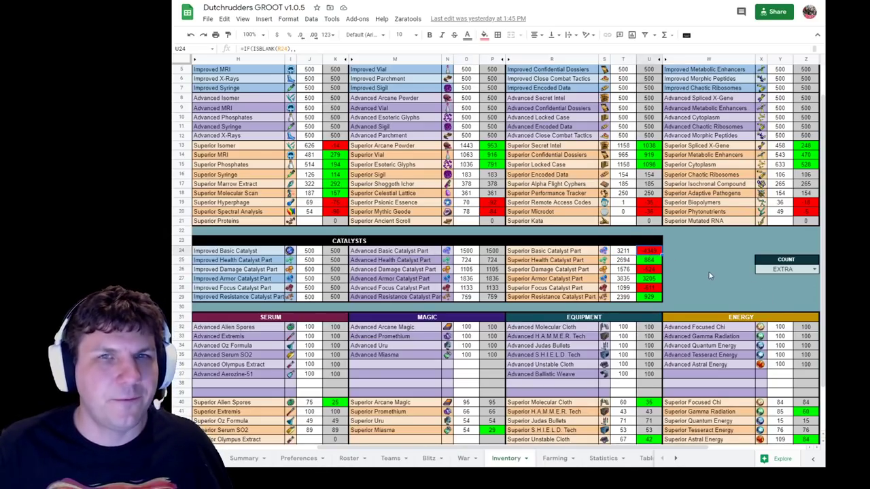
pyautogui.click(694, 248)
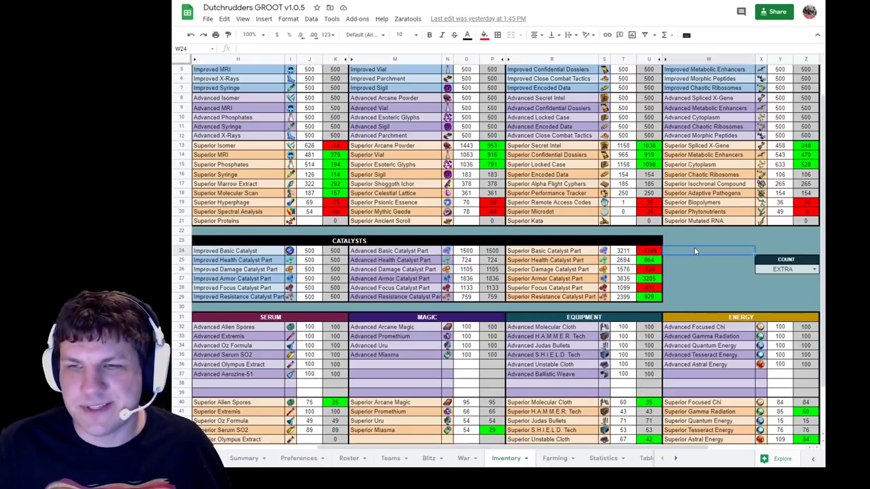
pyautogui.click(629, 252)
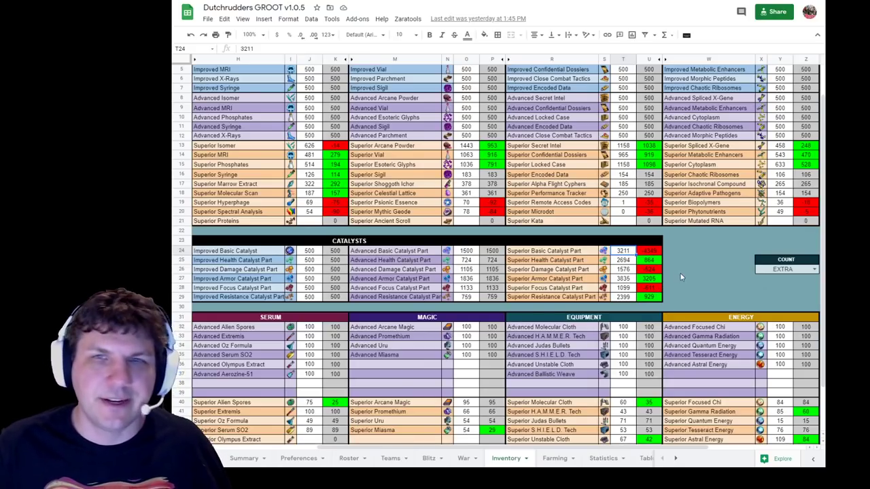
pyautogui.click(685, 251)
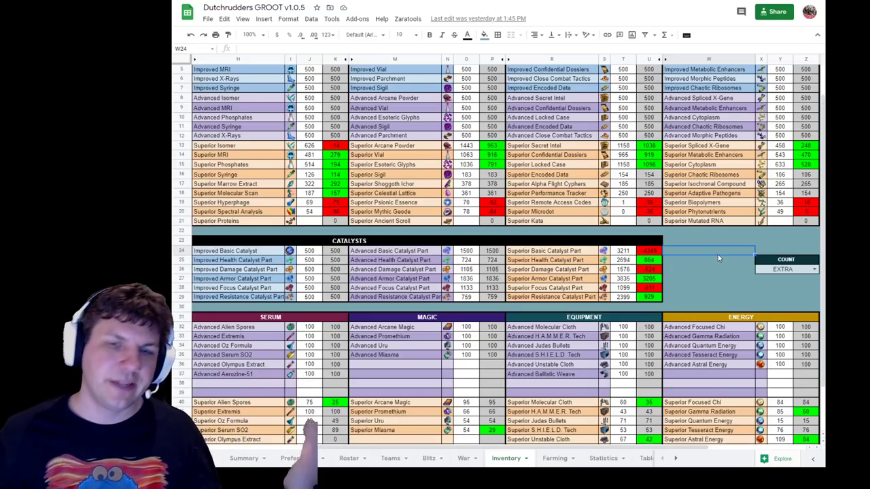
# - Open the Farming sheet and review the listed characters and their current gear, ISO-8 and ability levels
pyautogui.click(353, 460)
pyautogui.click(554, 458)
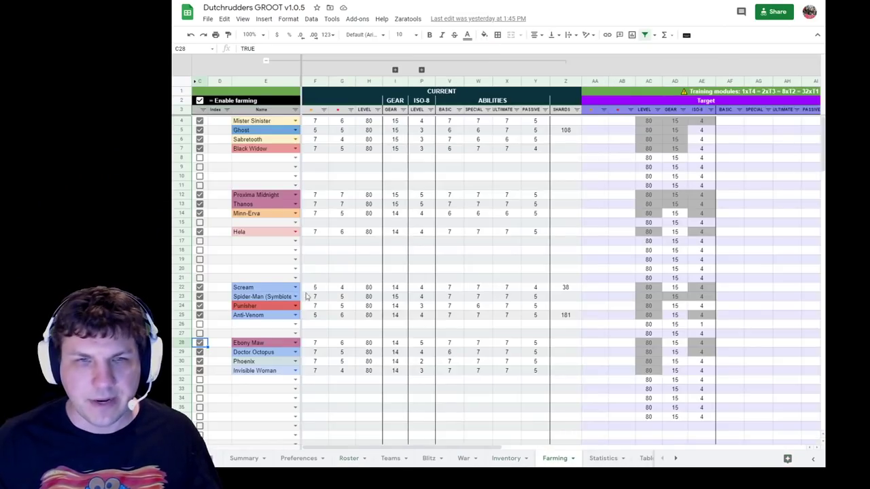
pyautogui.click(248, 256)
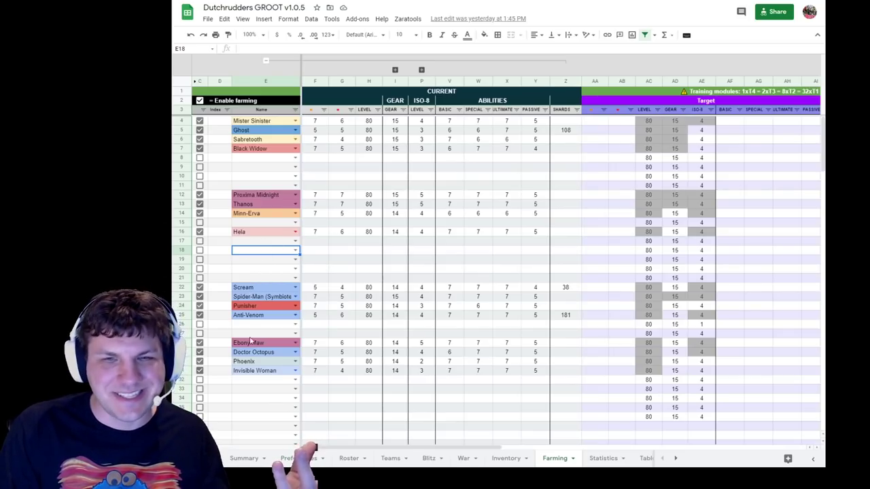
pyautogui.click(257, 408)
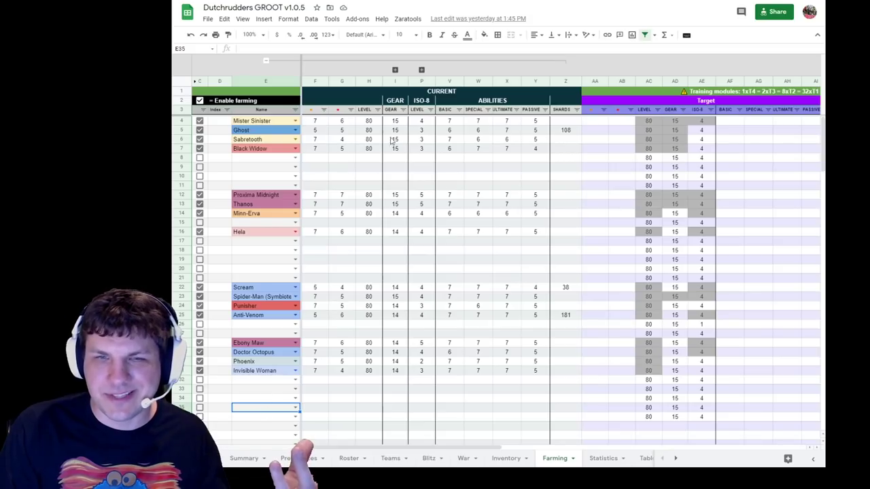
pyautogui.click(249, 251)
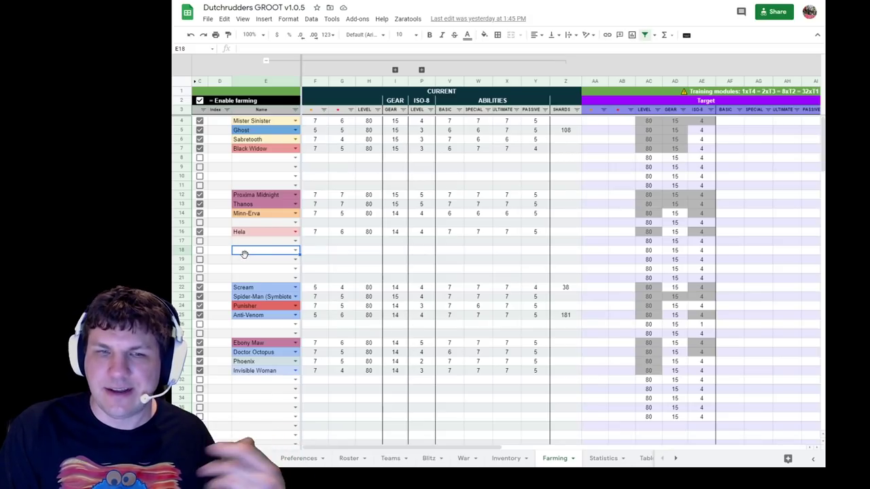
# - Disable farming for Invisible Woman, Phoenix, Doctor Octopus, Ebony Maw and Punisher, and check the resulting extra counts in the inventory
pyautogui.click(200, 370)
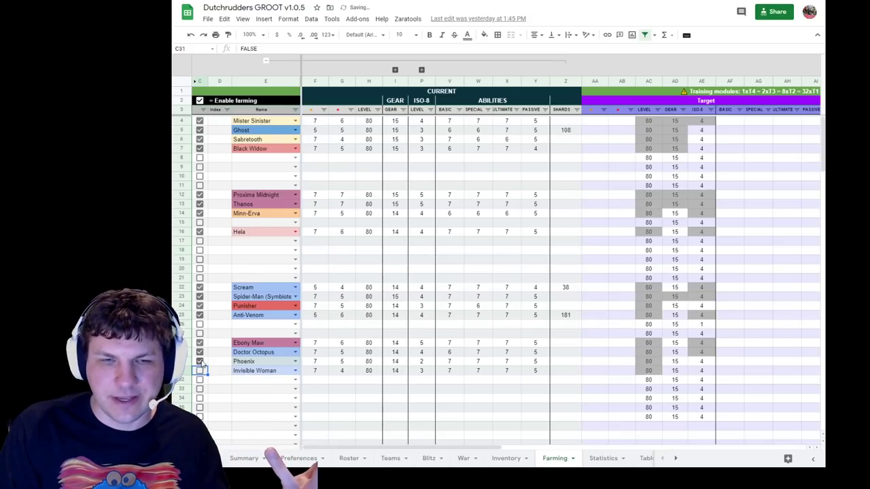
pyautogui.click(199, 343)
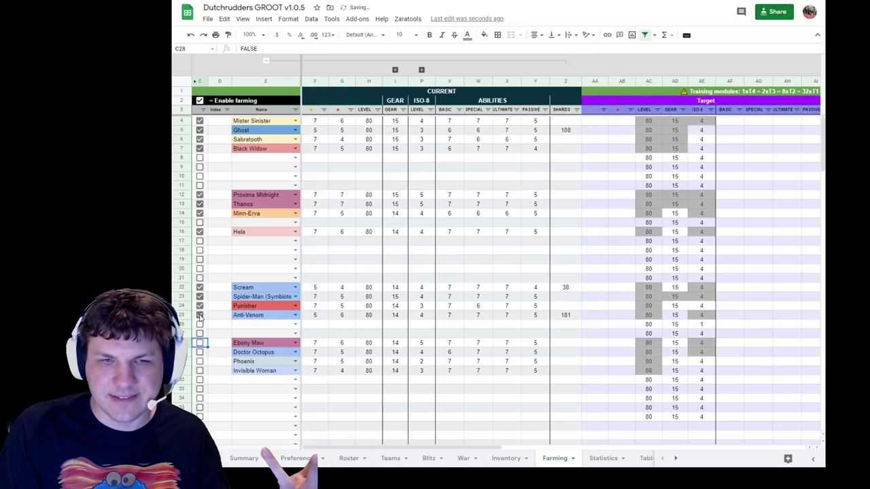
pyautogui.click(199, 305)
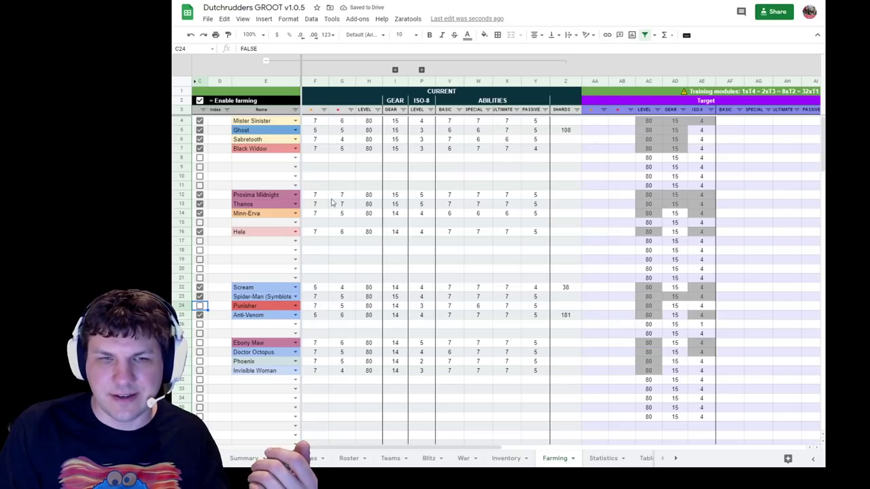
pyautogui.click(510, 458)
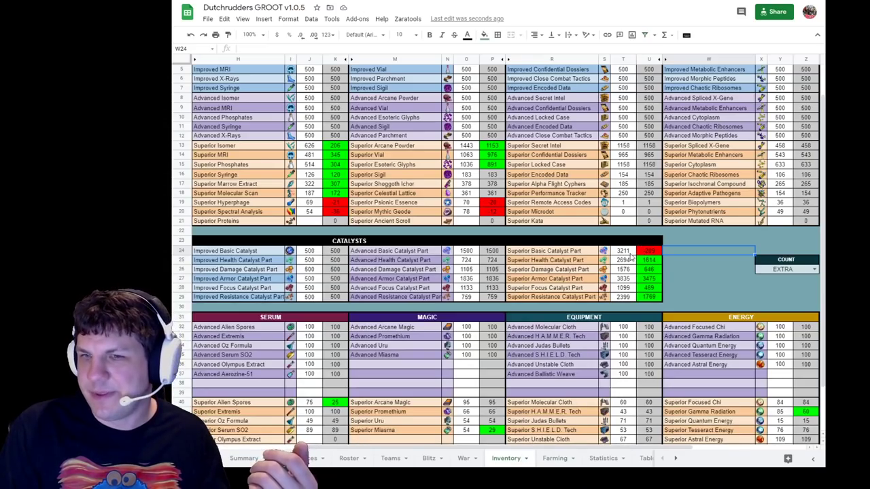
# - Disable farming for Scream and compare the extra gear and catalyst counts across the Inventory sheet
pyautogui.click(554, 458)
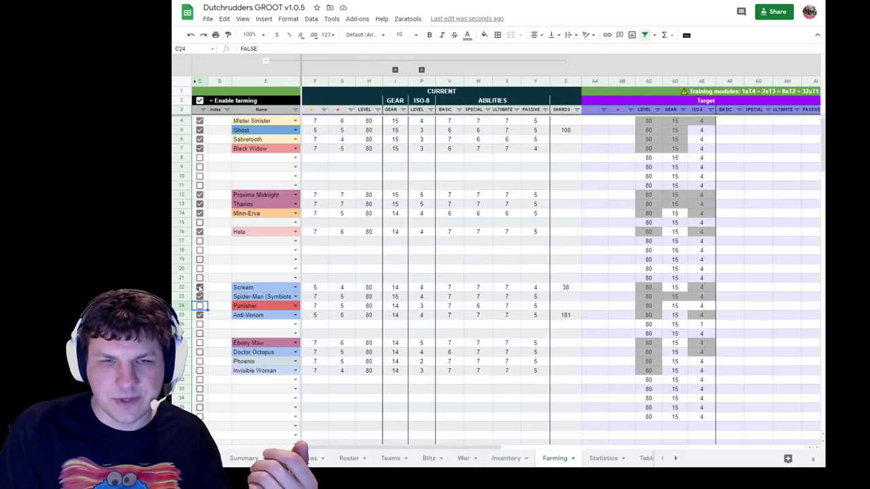
pyautogui.click(504, 458)
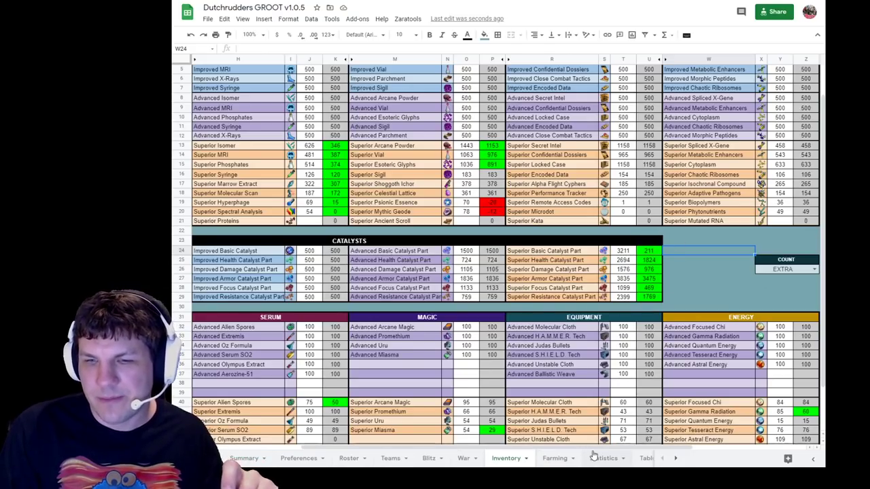
pyautogui.hscroll(-3, 594, 451)
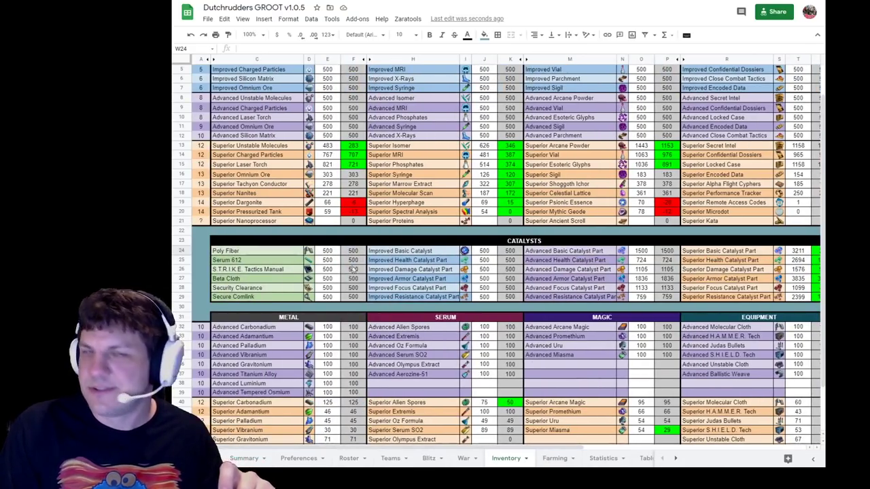
pyautogui.hscroll(3, 680, 449)
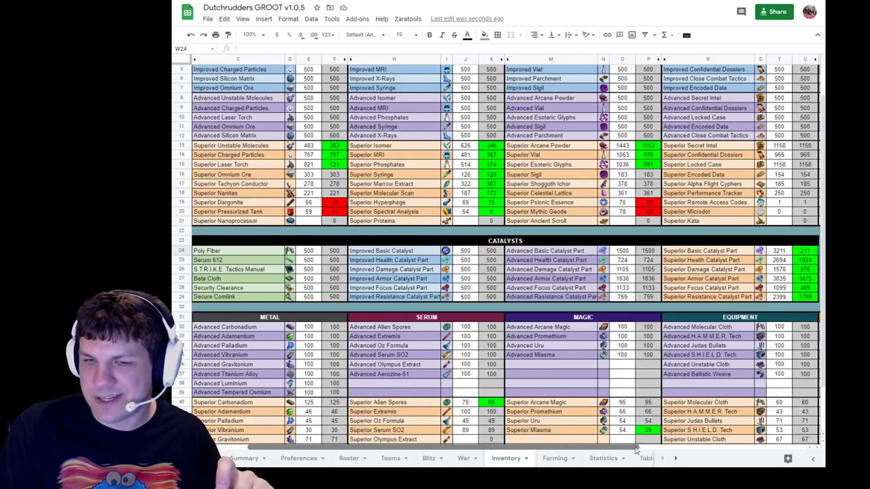
pyautogui.hscroll(2, 722, 449)
pyautogui.hscroll(-5, 722, 450)
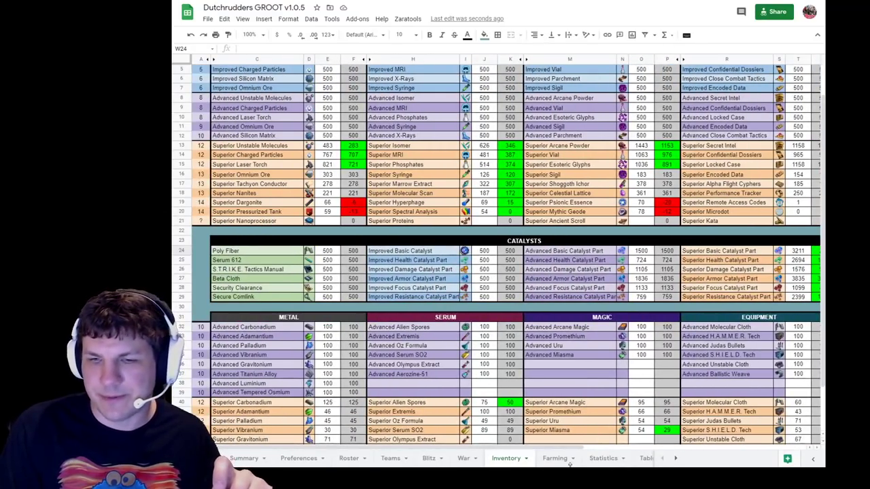
# - Recheck the remaining farming-enabled characters against the Superior gear and catalyst extra counts in the inventory
pyautogui.hotkey('ctrl', 'shift', 'pagedown')
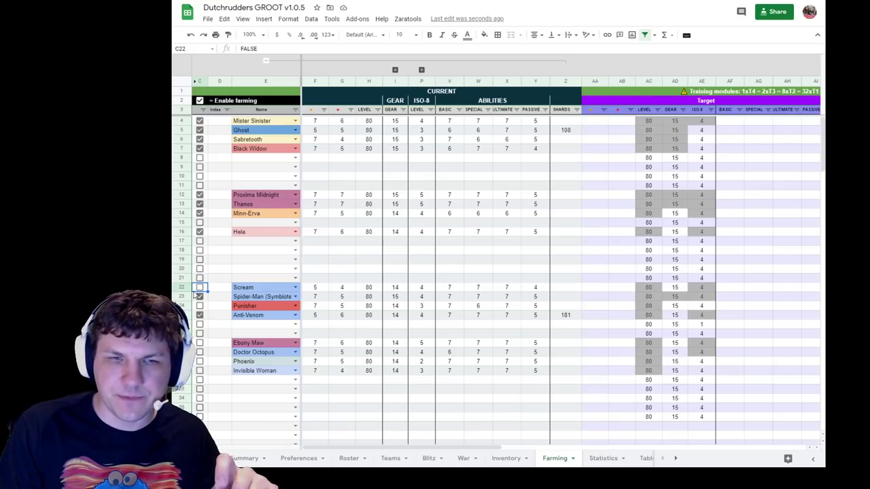
pyautogui.click(505, 458)
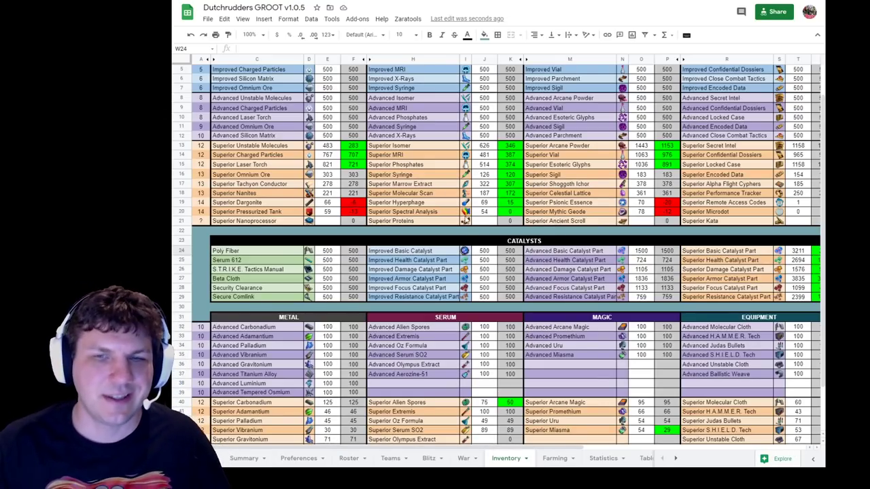
pyautogui.click(485, 233)
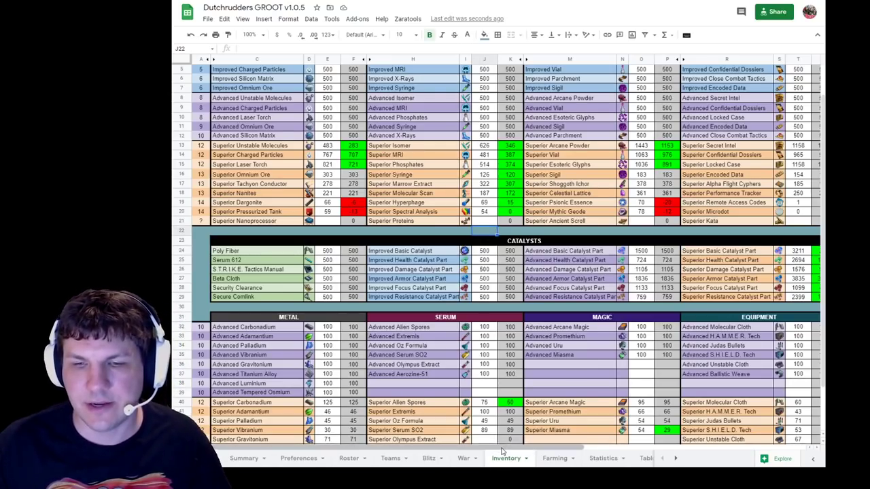
pyautogui.hscroll(3, 606, 453)
pyautogui.hscroll(5, 607, 453)
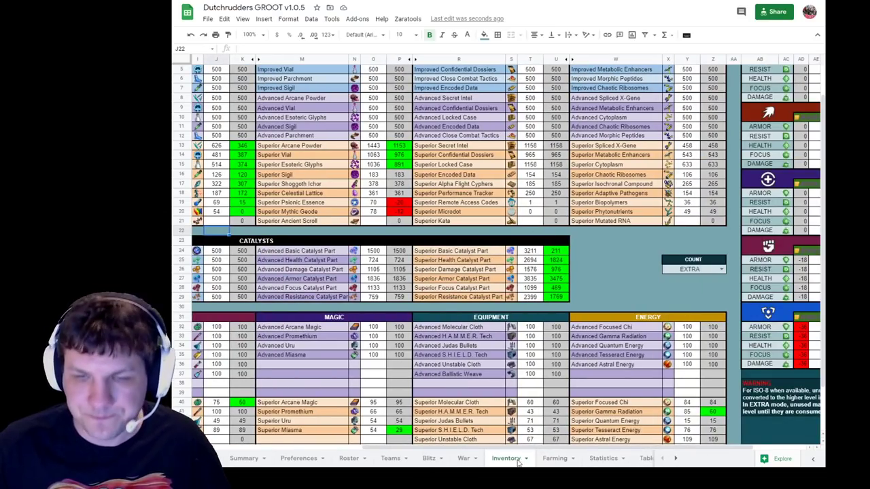
# - Re-enable farming for Scream and recheck the Superior gear and catalyst extra counts in the inventory
pyautogui.click(555, 459)
pyautogui.click(199, 287)
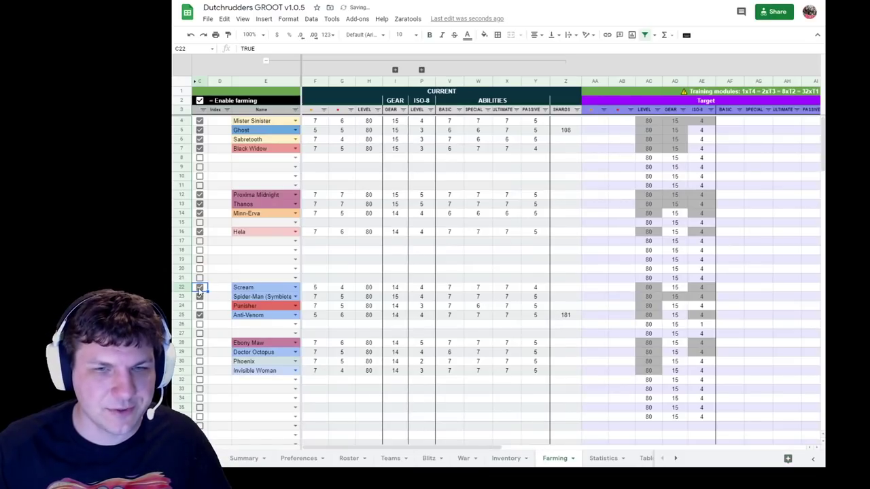
pyautogui.click(507, 458)
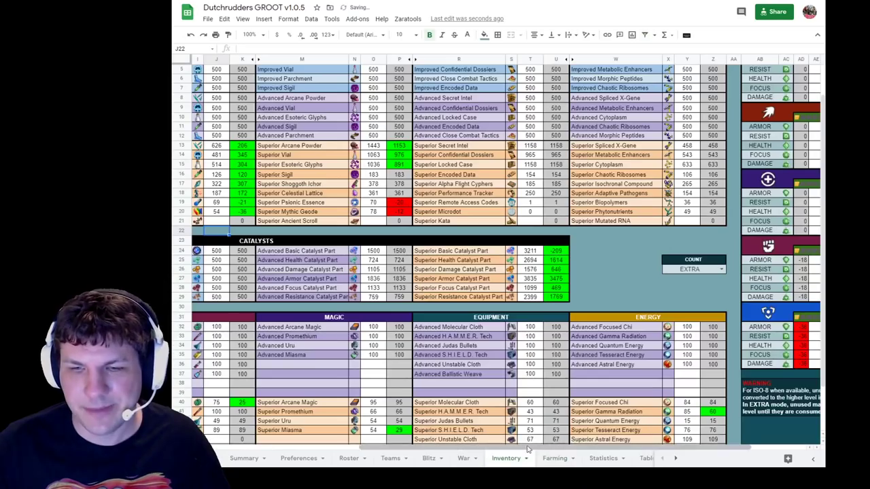
pyautogui.moveTo(511, 443); pyautogui.dragTo(392, 448)
pyautogui.click(471, 212)
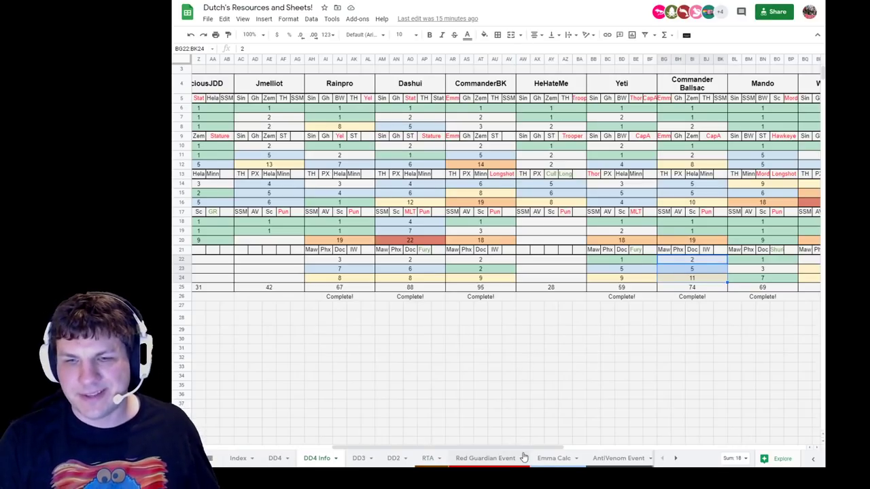
# - Review the attack counts on the DD4 Info sheet and select the fifth and sixth players' totals in row 25
pyautogui.moveTo(526, 449); pyautogui.dragTo(380, 448)
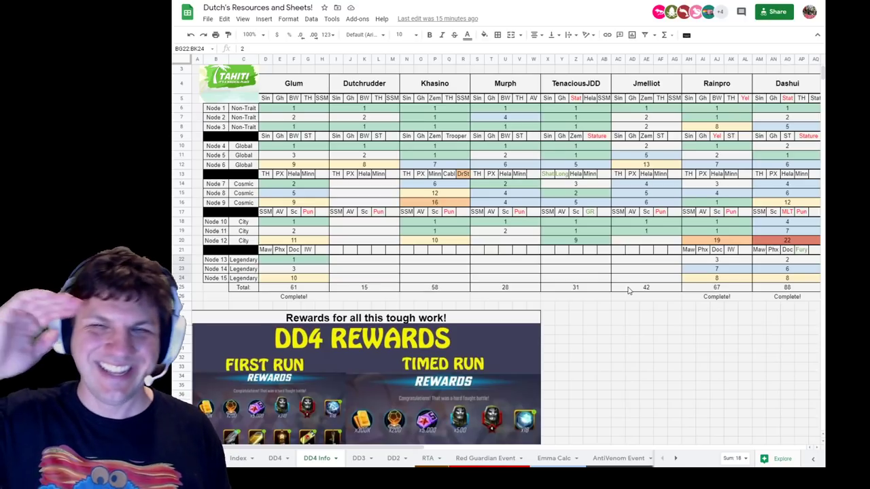
pyautogui.moveTo(629, 290); pyautogui.dragTo(578, 288)
pyautogui.rightClick(609, 288)
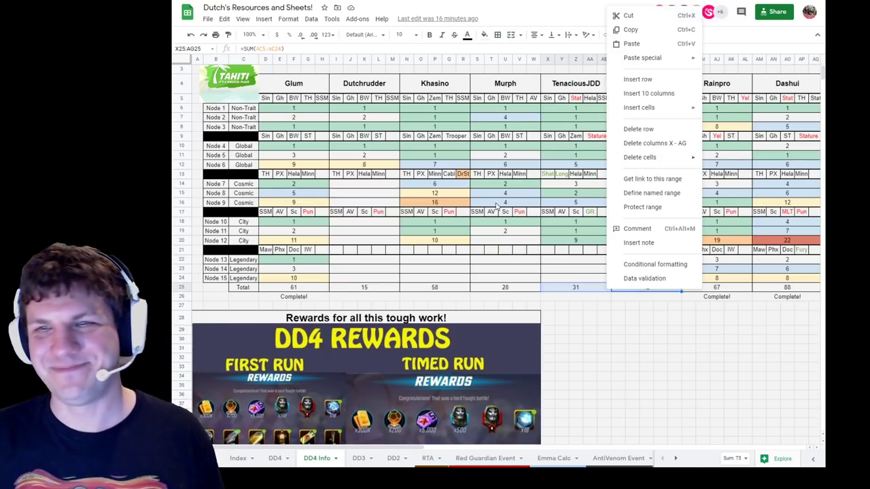
pyautogui.click(523, 4)
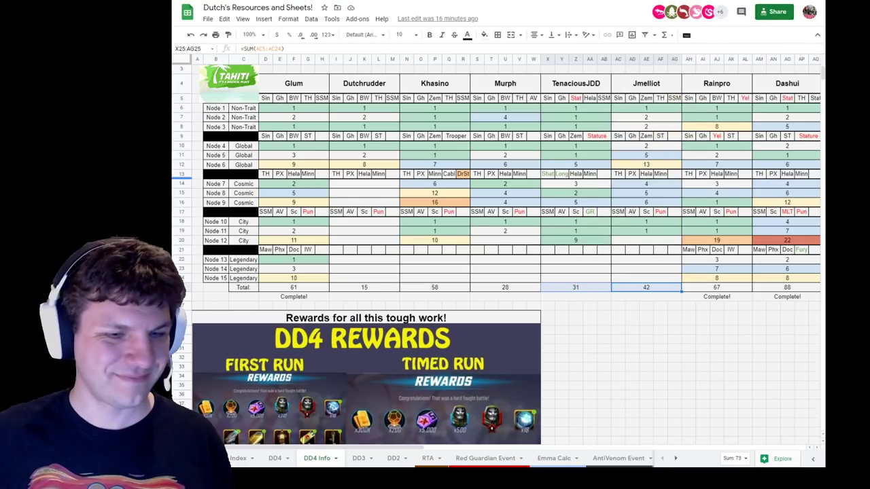